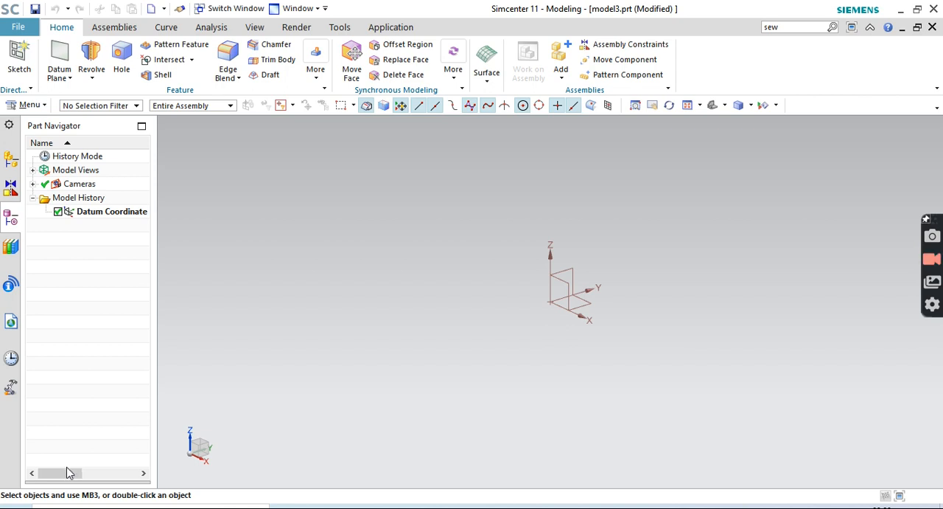
Look at the reference picture of the wire basket in Snip & Sketch and return to the Simcenter model
left_click(901, 9)
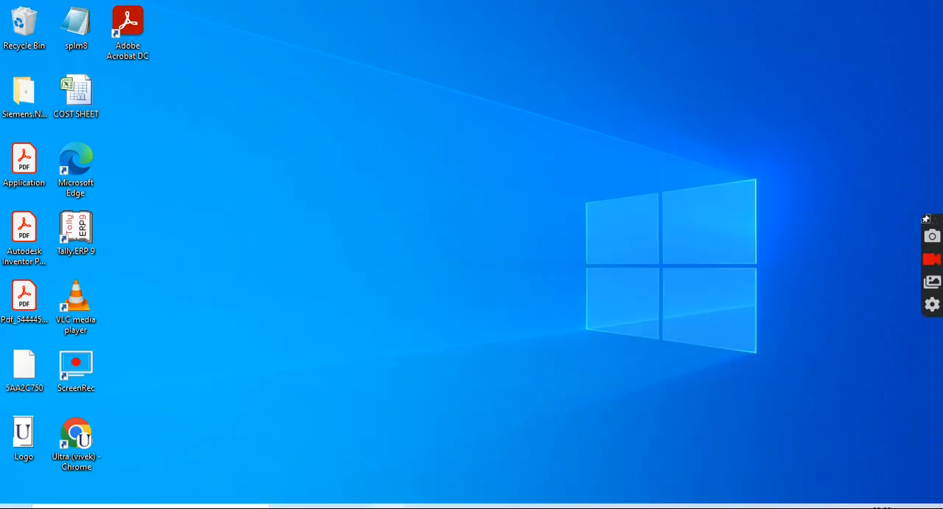
left_click(456, 507)
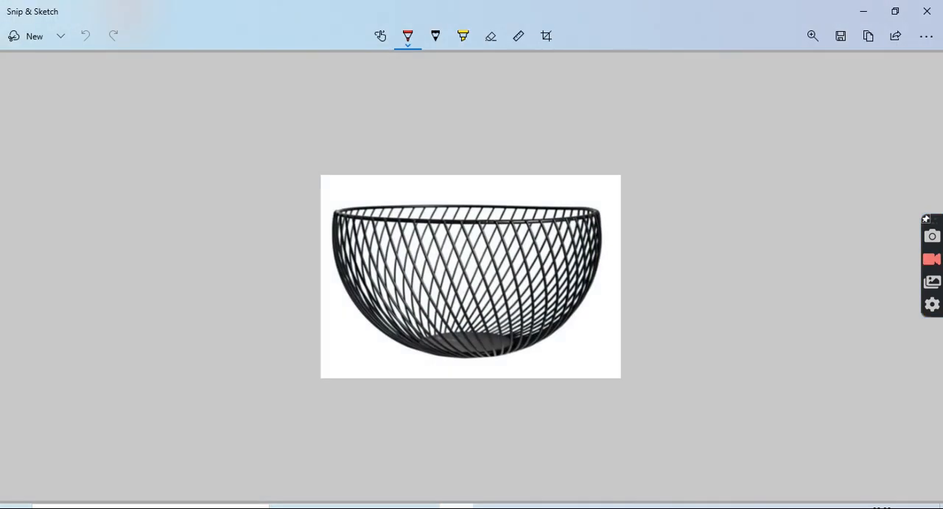
left_click(456, 507)
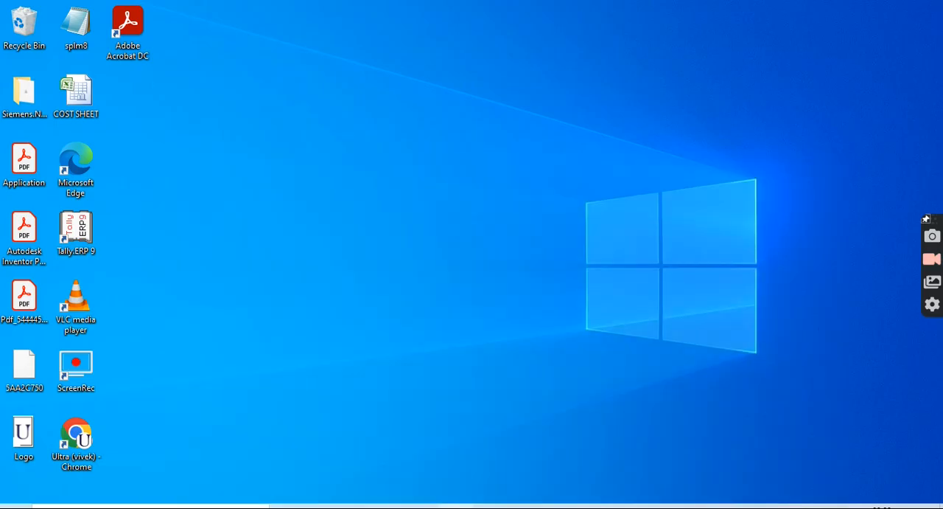
left_click(354, 506)
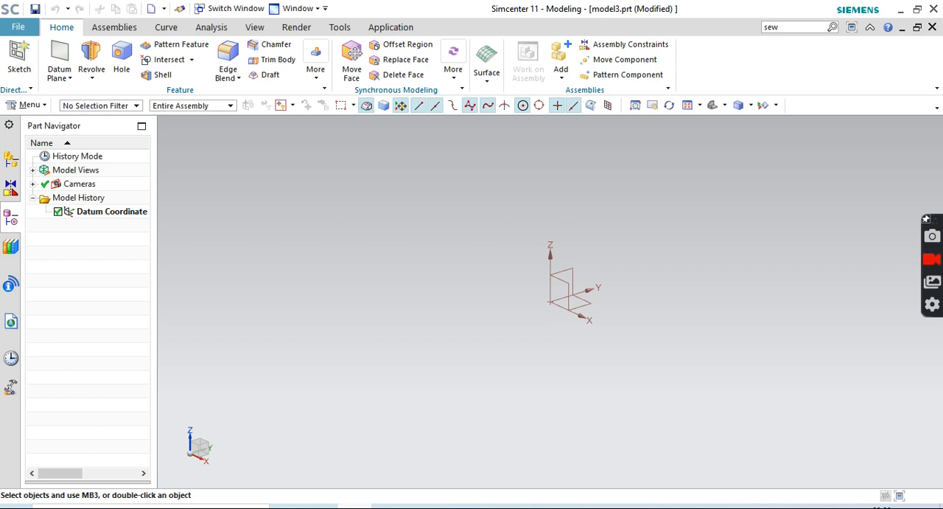
Create one datum plane offset 150 mm from the XY plane of the datum coordinate system
left_click(59, 55)
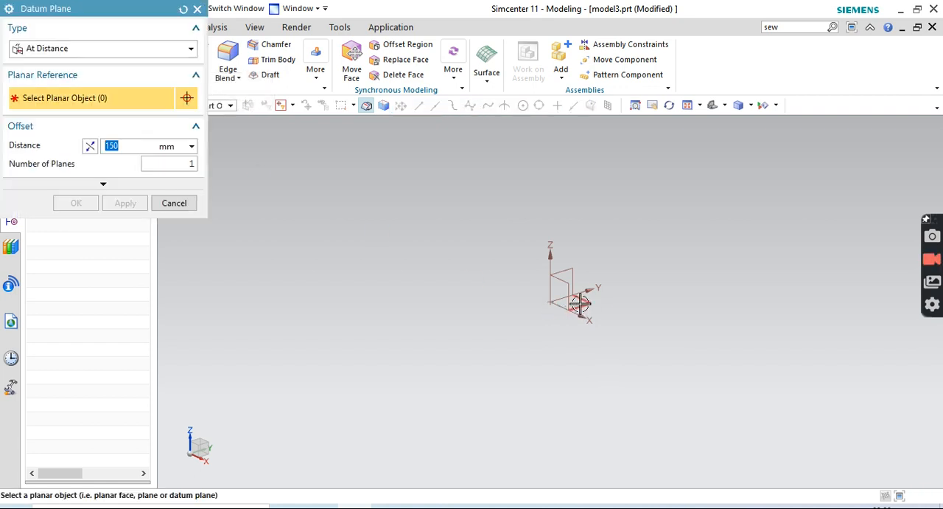
left_click(580, 302)
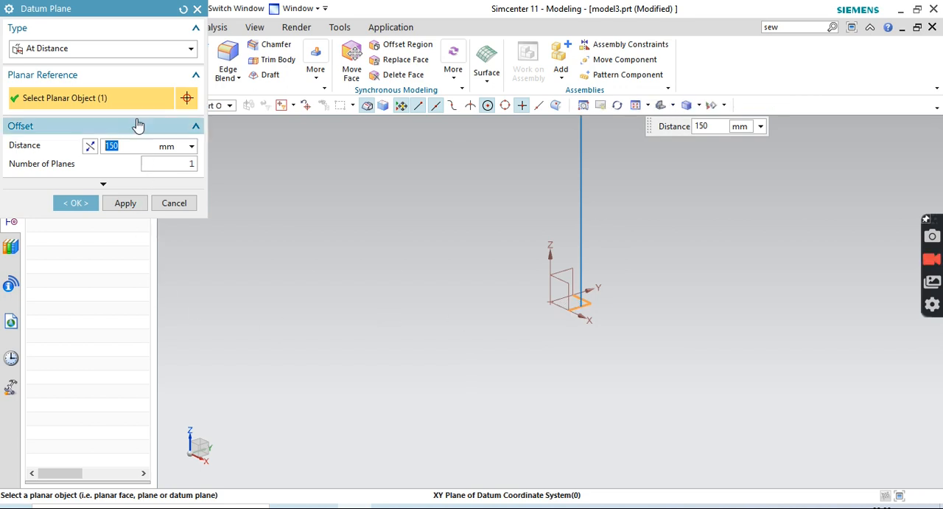
left_click(74, 203)
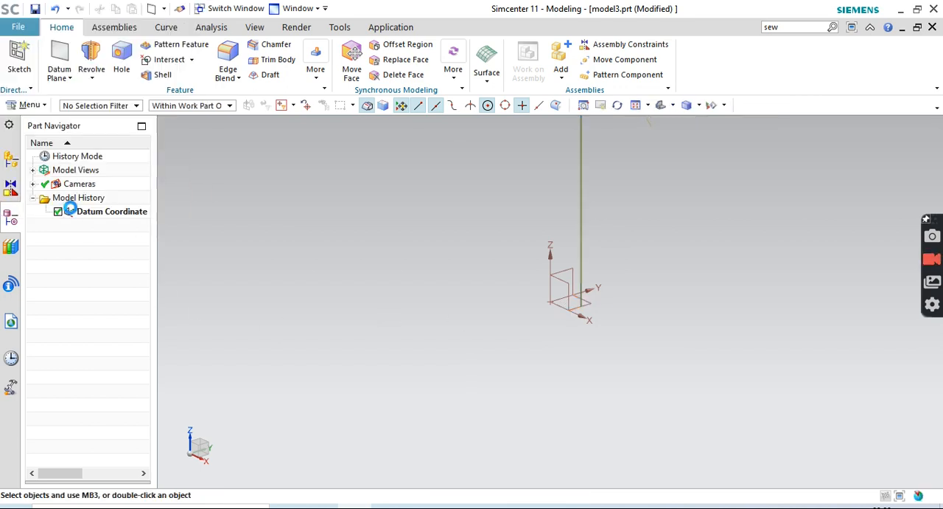
Start a sketch on the XY plane and draw a circle about 86 mm in diameter centred on the origin
left_click(20, 63)
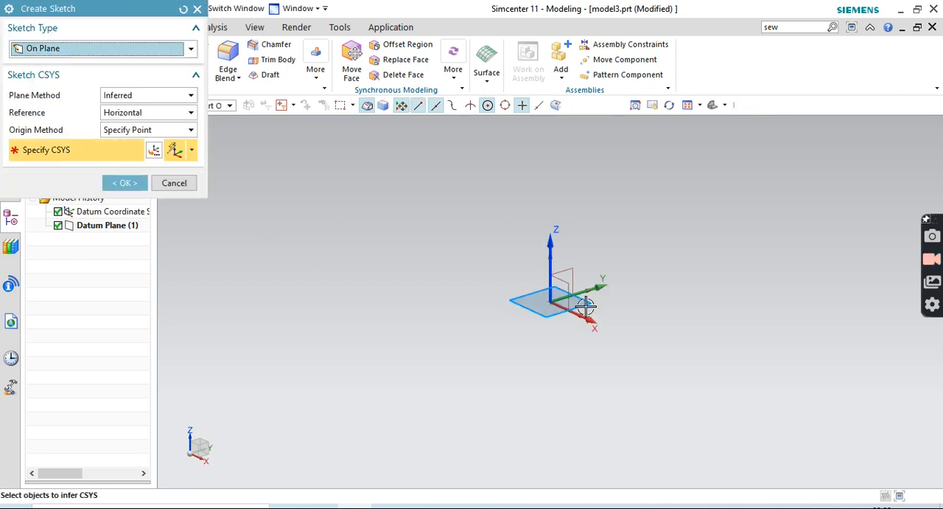
left_click(126, 184)
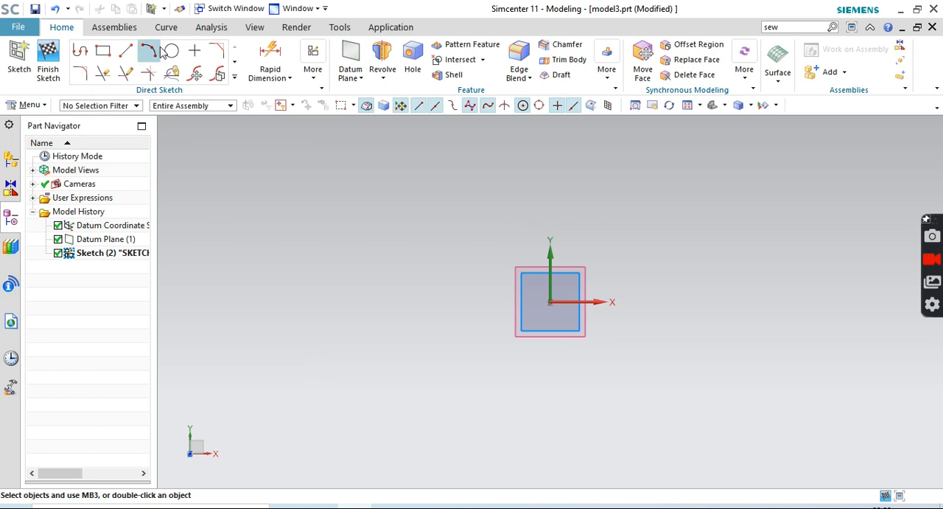
left_click(172, 51)
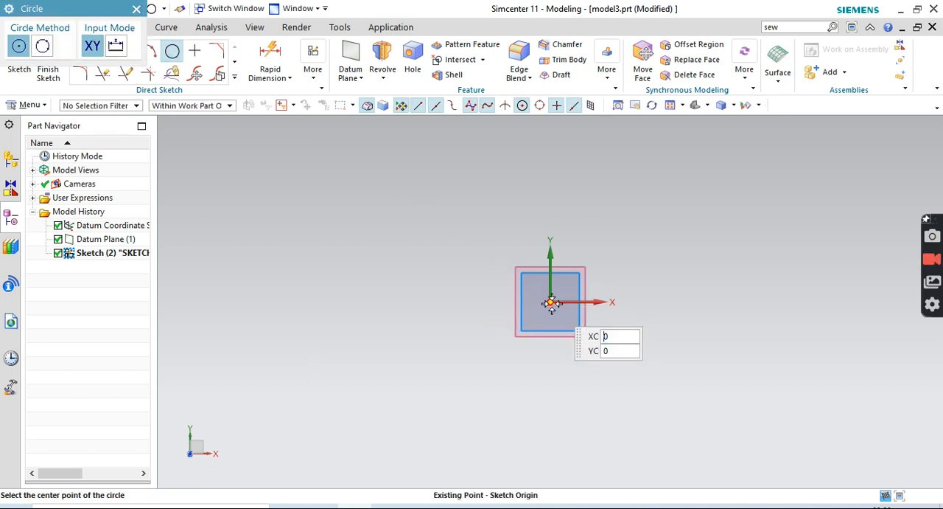
left_click(551, 302)
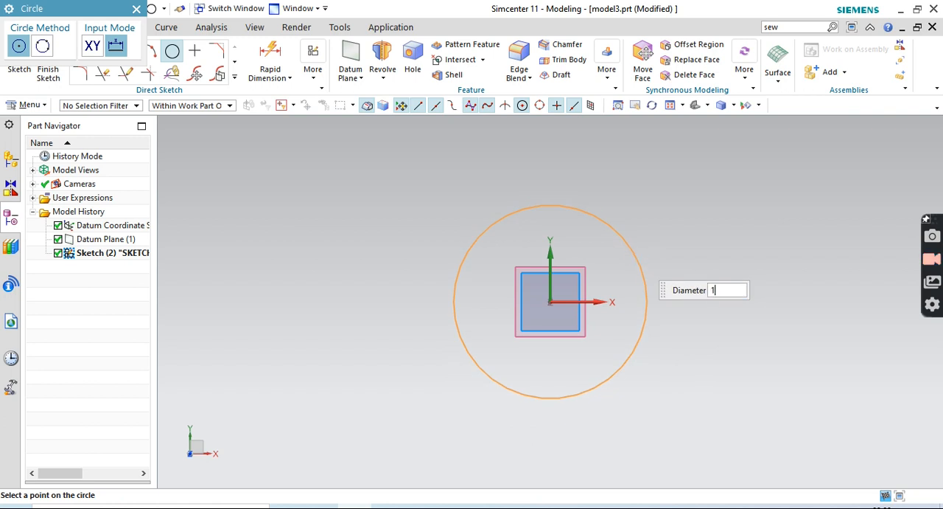
type("1")
left_click(632, 258)
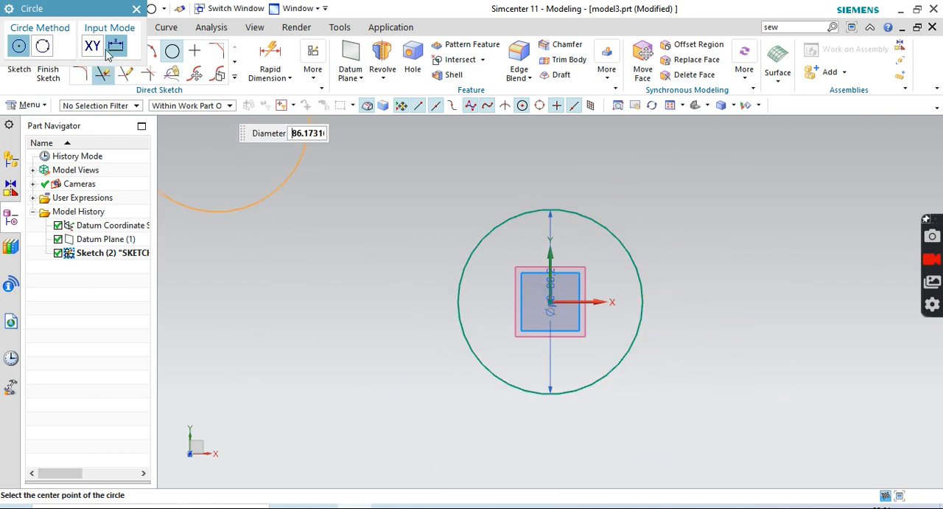
left_click(137, 9)
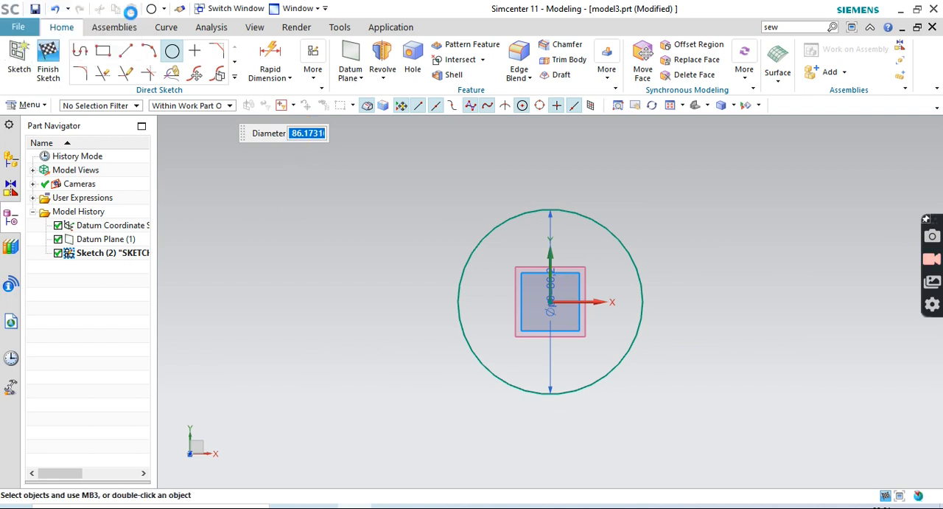
Set the circle's diameter to 150 mm and finish the sketch
right_click(551, 356)
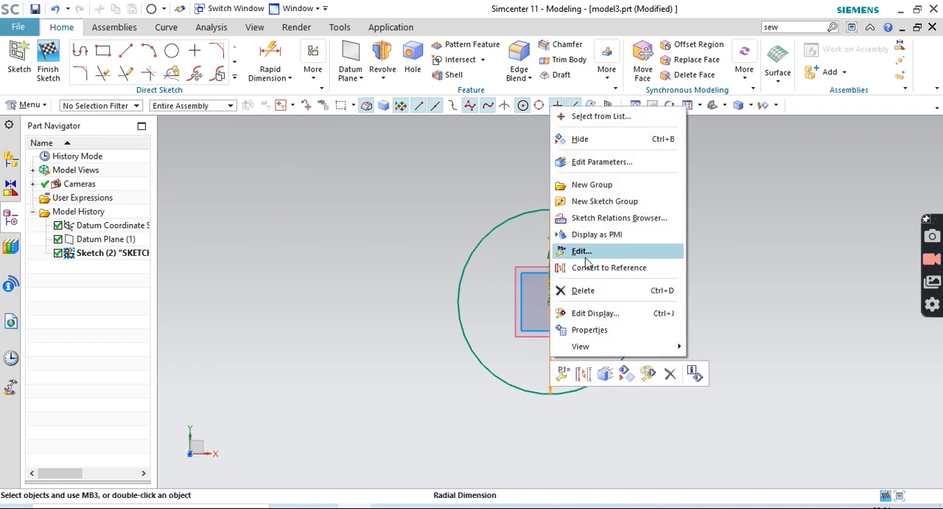
left_click(542, 270)
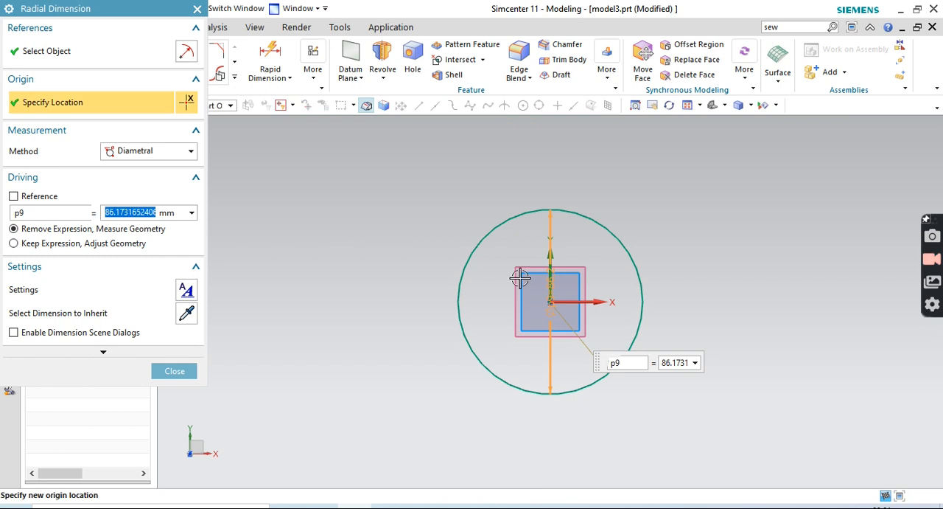
key("Return")
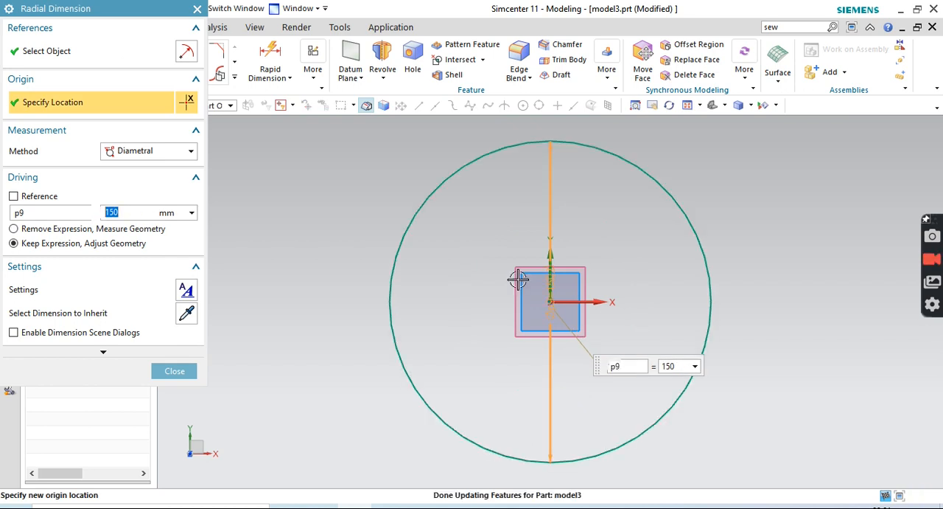
left_click(197, 8)
left_click(49, 58)
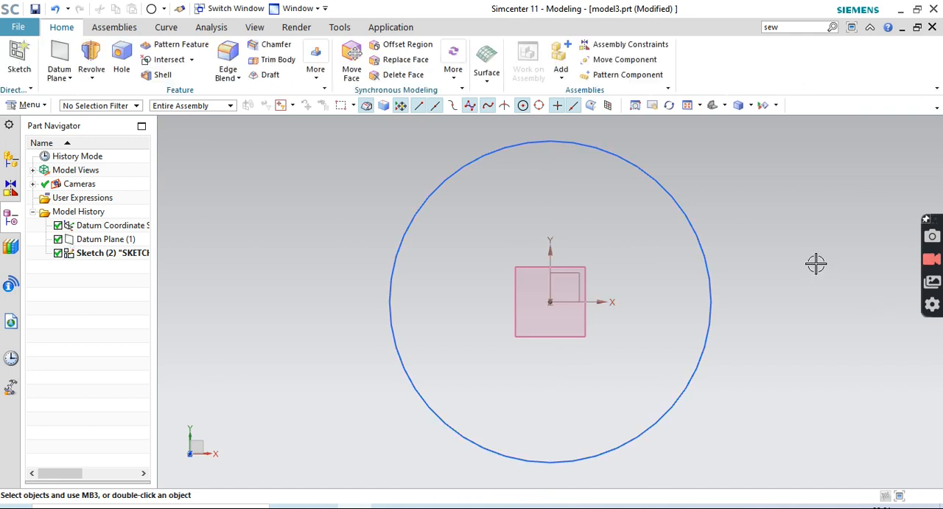
Start a new sketch on the offset datum plane above the circle
mouse_move(816, 263)
middle_mouse_down()
mouse_move(813, 309)
mouse_move(843, 244)
mouse_move(840, 224)
mouse_move(818, 253)
mouse_move(817, 287)
mouse_move(826, 242)
mouse_move(781, 213)
mouse_move(768, 228)
mouse_move(771, 249)
mouse_move(789, 219)
mouse_move(791, 255)
mouse_move(822, 274)
mouse_move(817, 396)
mouse_move(845, 430)
middle_mouse_up()
scroll(831, 225, "down", 3)
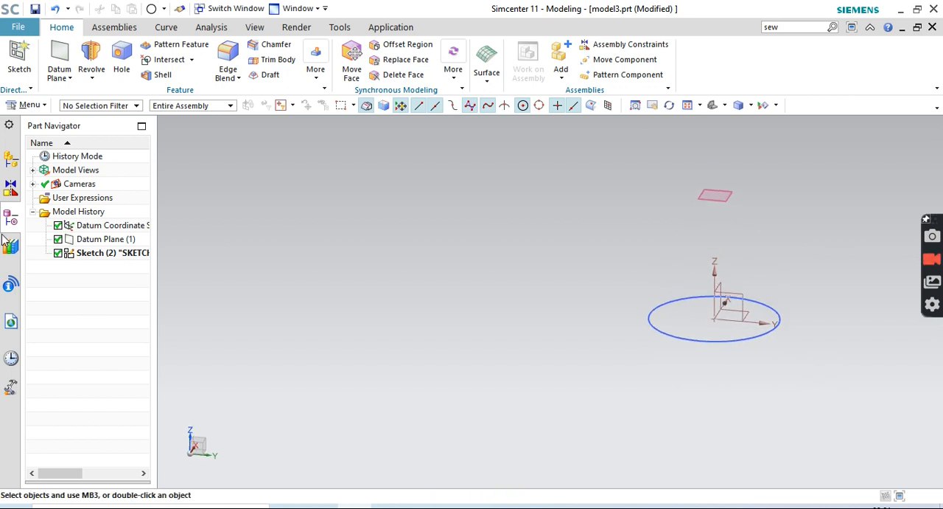
left_click(19, 55)
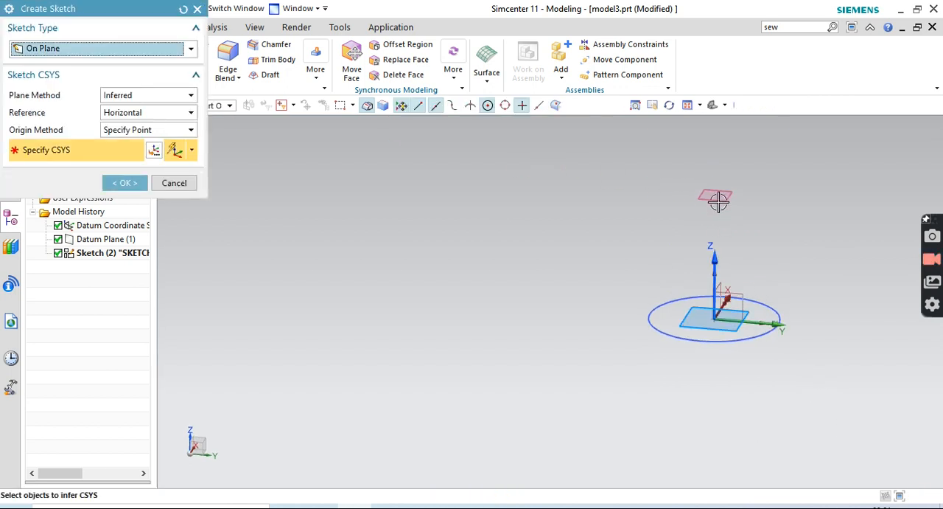
left_click(713, 195)
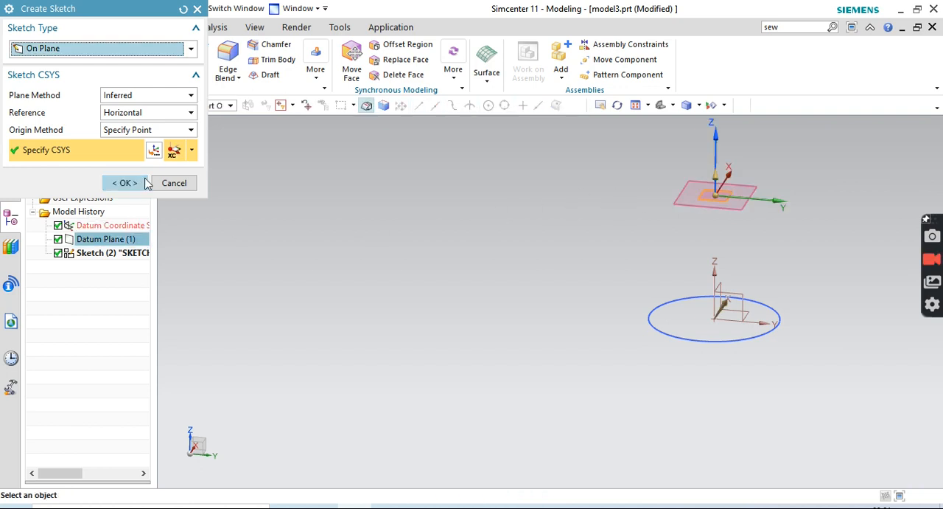
left_click(125, 183)
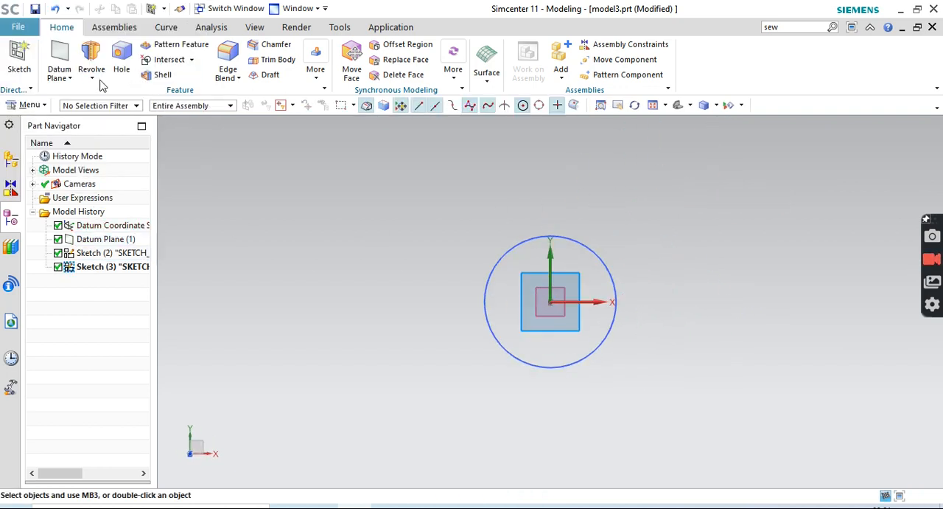
left_click(171, 51)
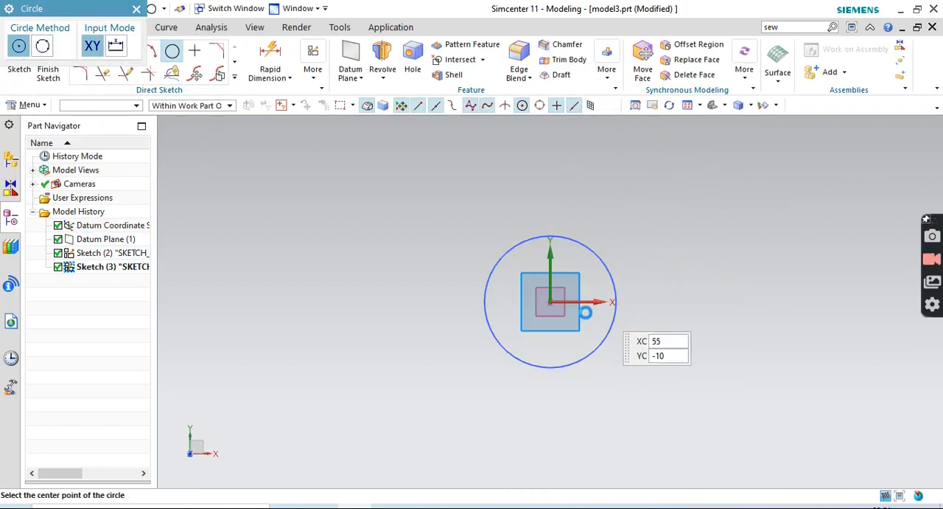
left_click(551, 300)
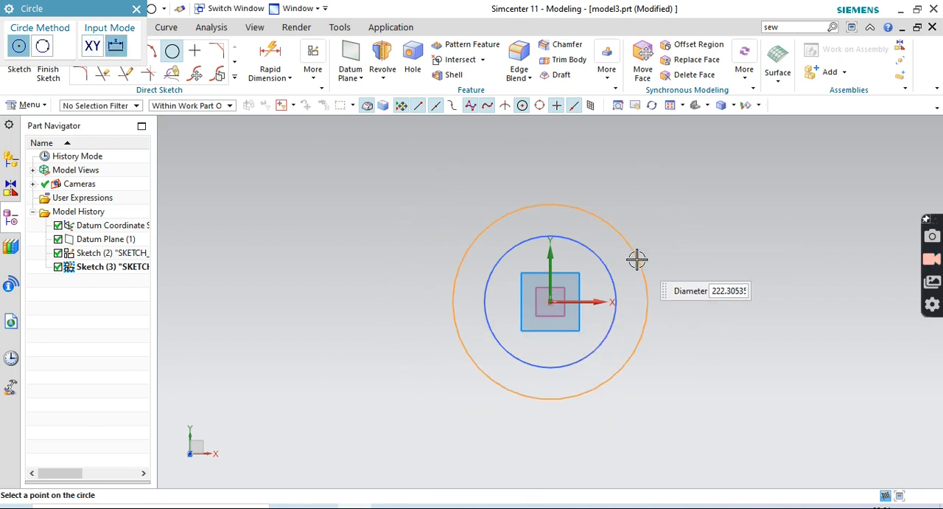
right_click(941, 507)
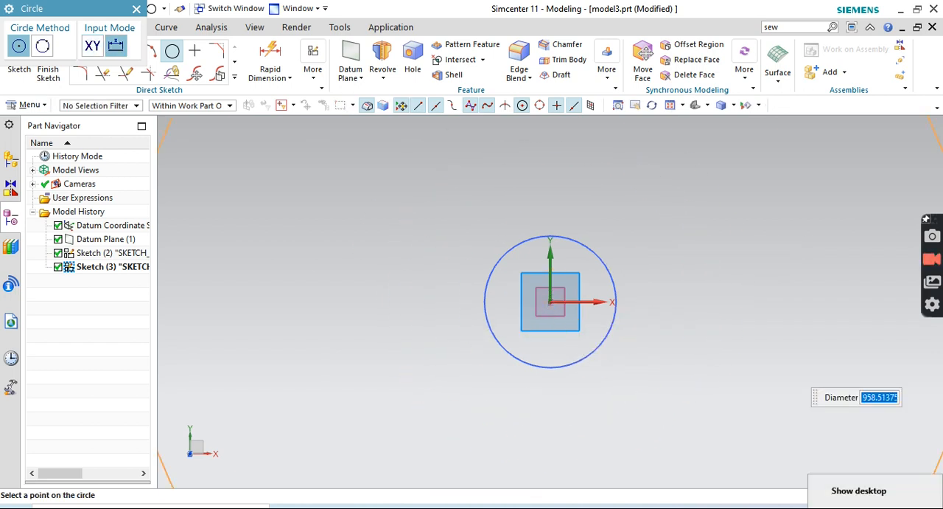
left_click(137, 9)
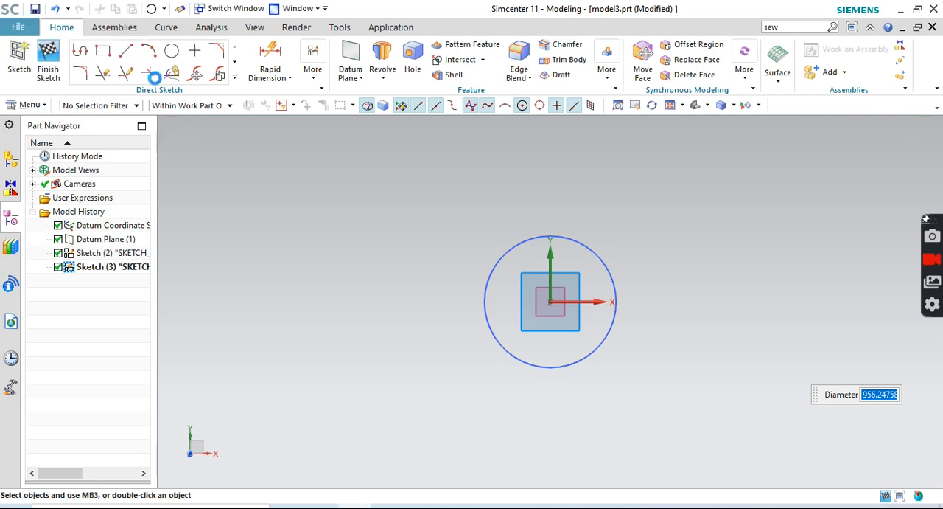
Draw a 300 mm diameter circle centred on the sketch origin and finish the sketch
left_click(172, 50)
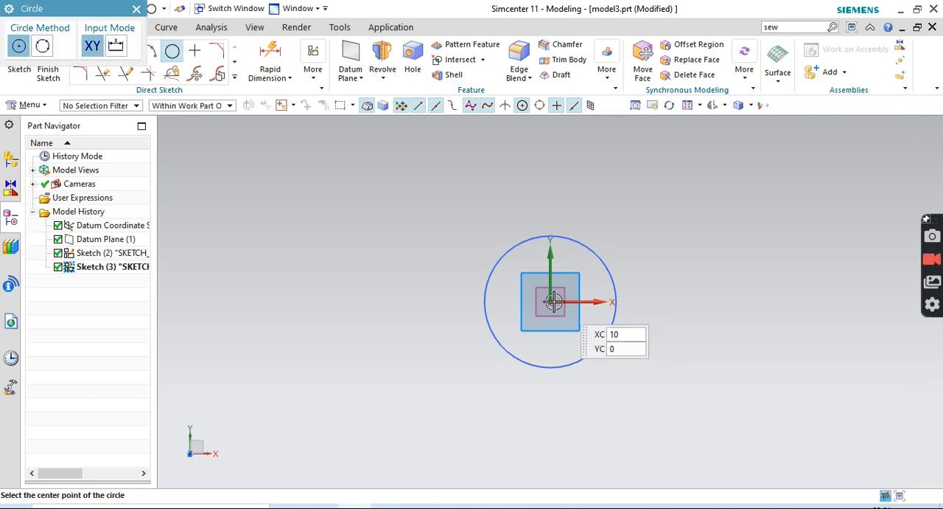
left_click(550, 302)
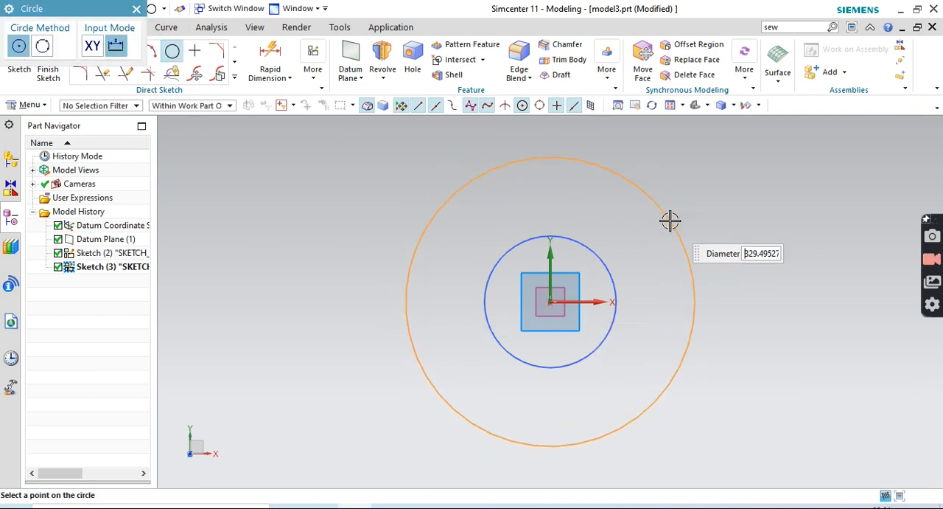
key("Return")
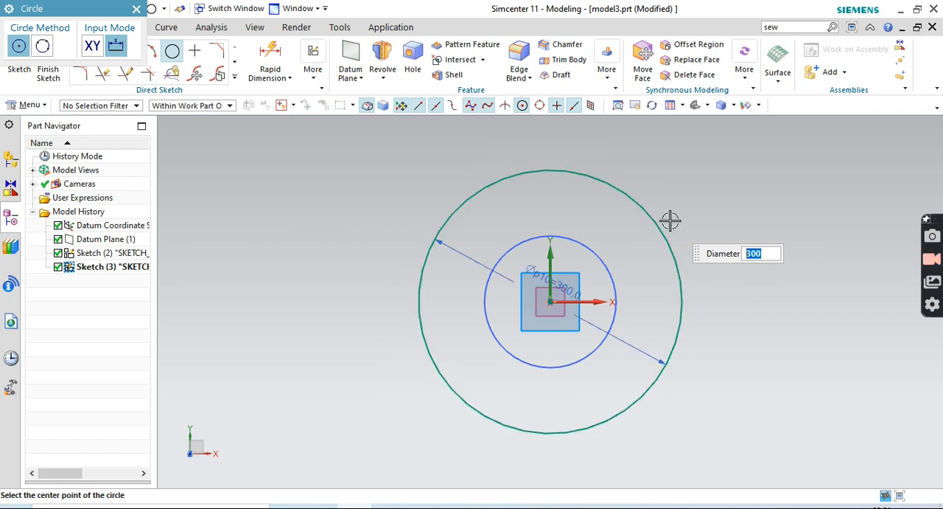
left_click(135, 9)
left_click(52, 56)
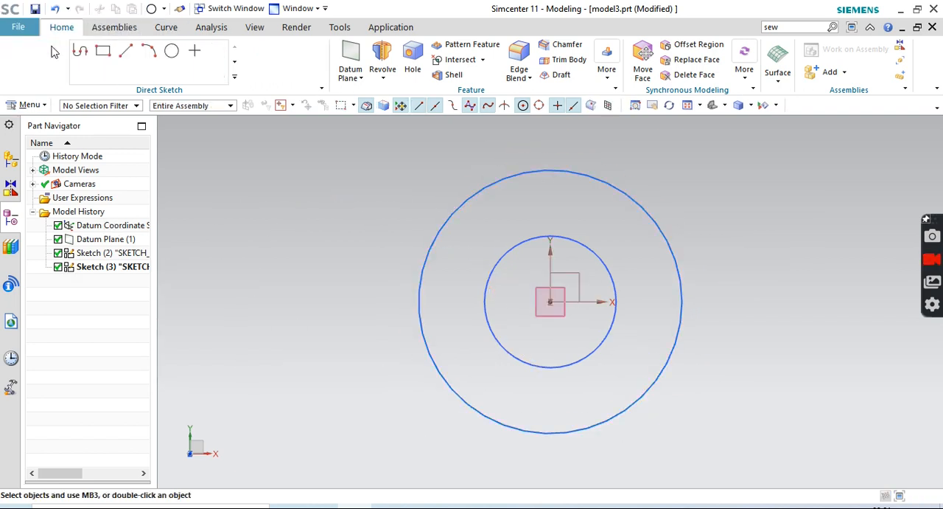
Start a new sketch on the XZ plane of the datum coordinate system
middle_click_drag(807, 364, 805, 296)
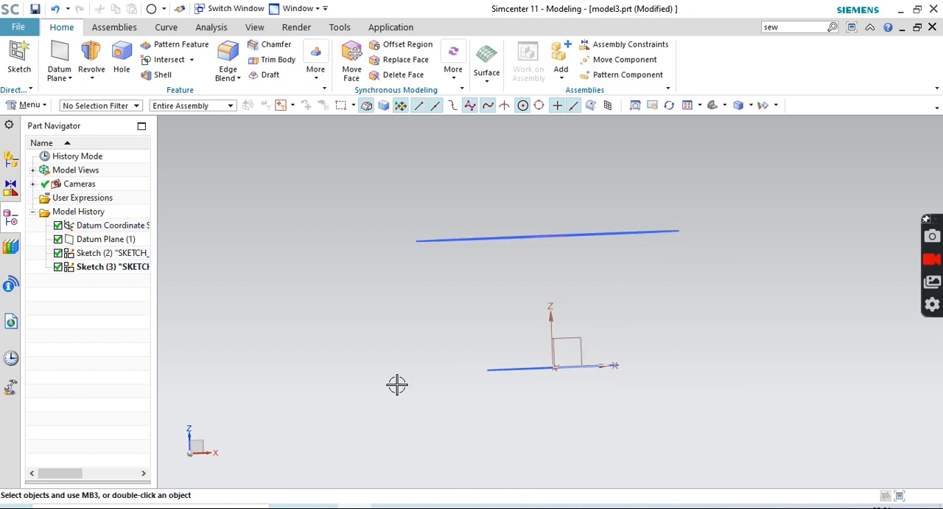
left_click(19, 60)
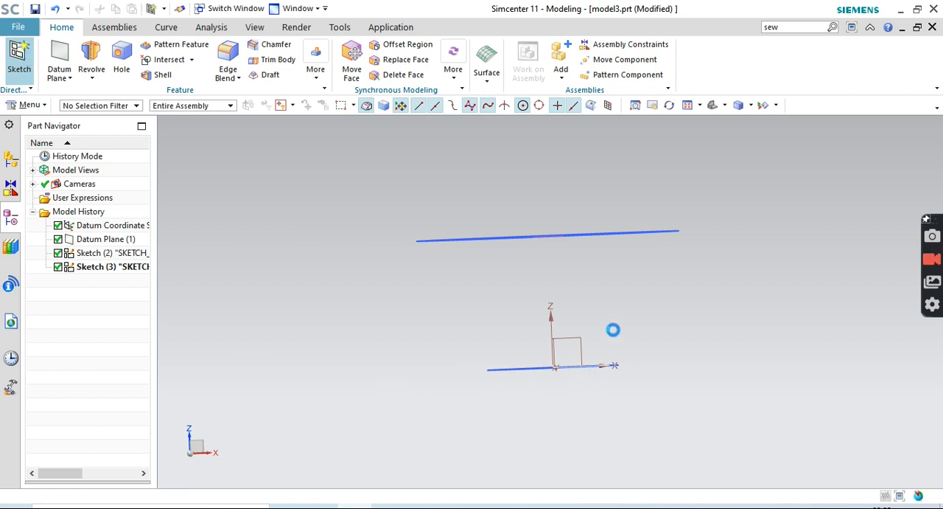
left_click(575, 340)
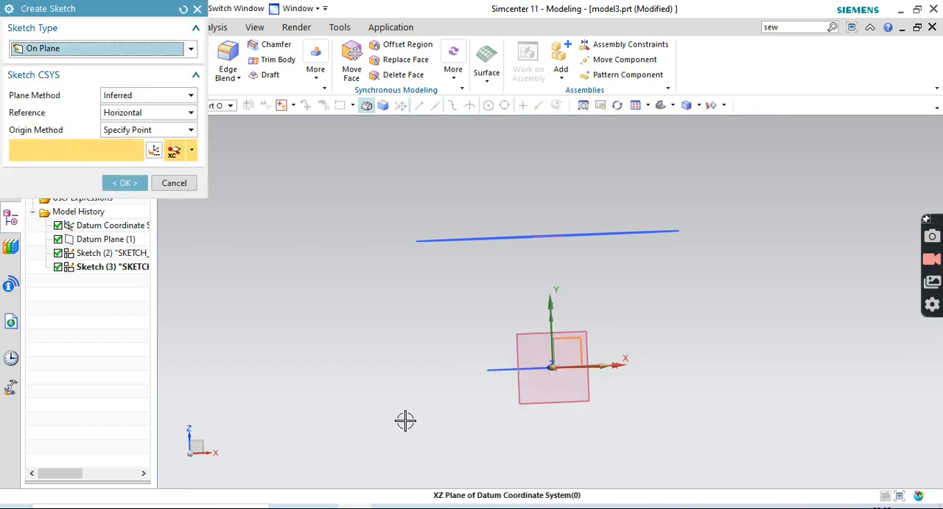
left_click(125, 183)
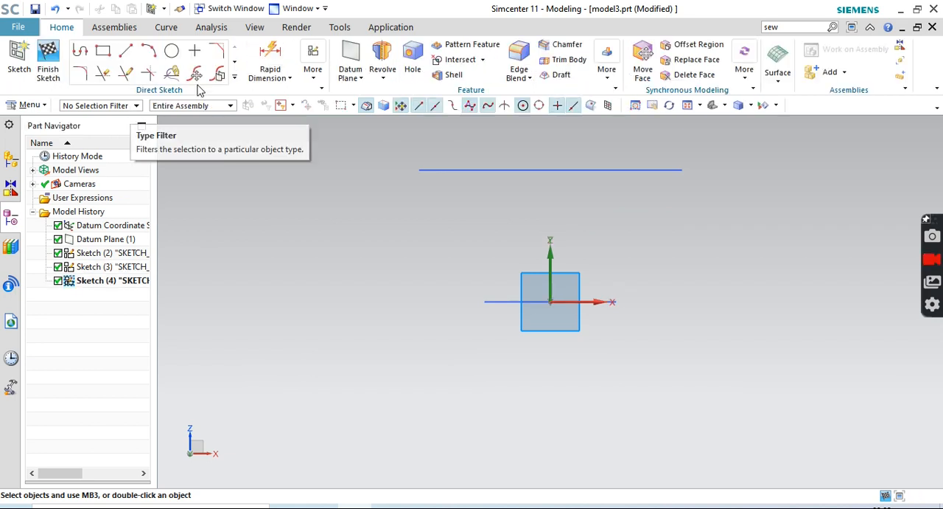
Create an intersection point where the upper rim circle crosses the sketch plane, on the positive X side
left_click(235, 77)
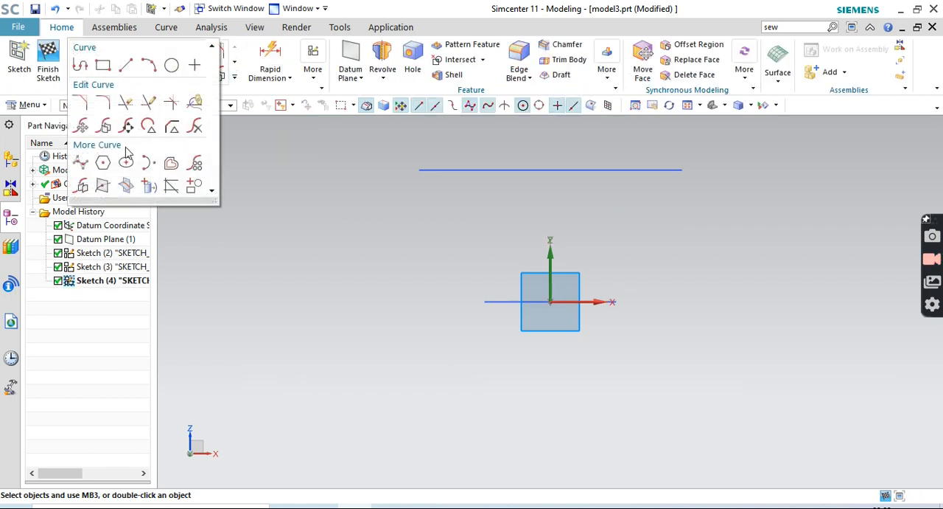
left_click(102, 190)
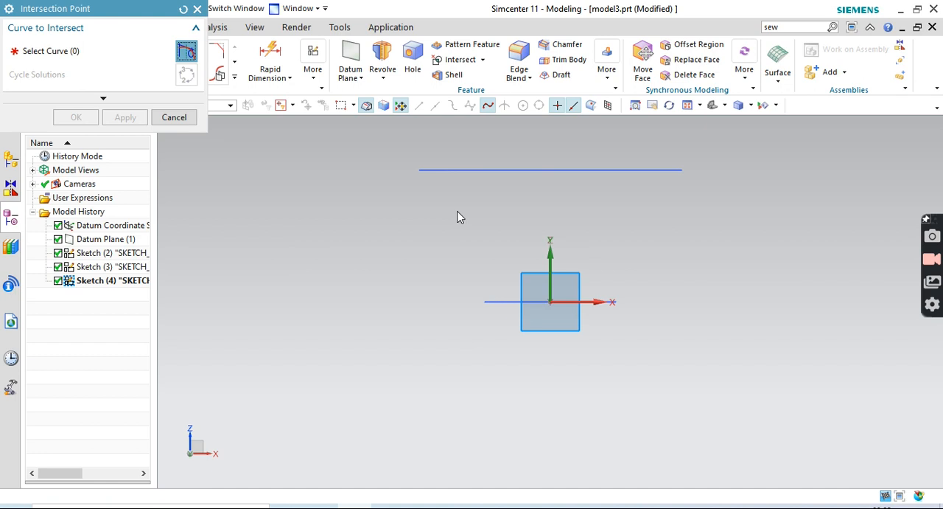
left_click(473, 170)
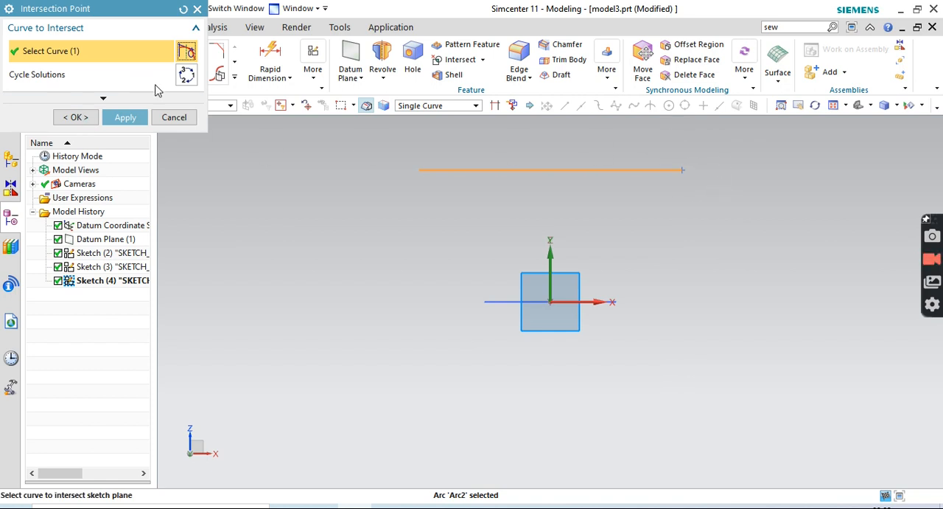
left_click(186, 76)
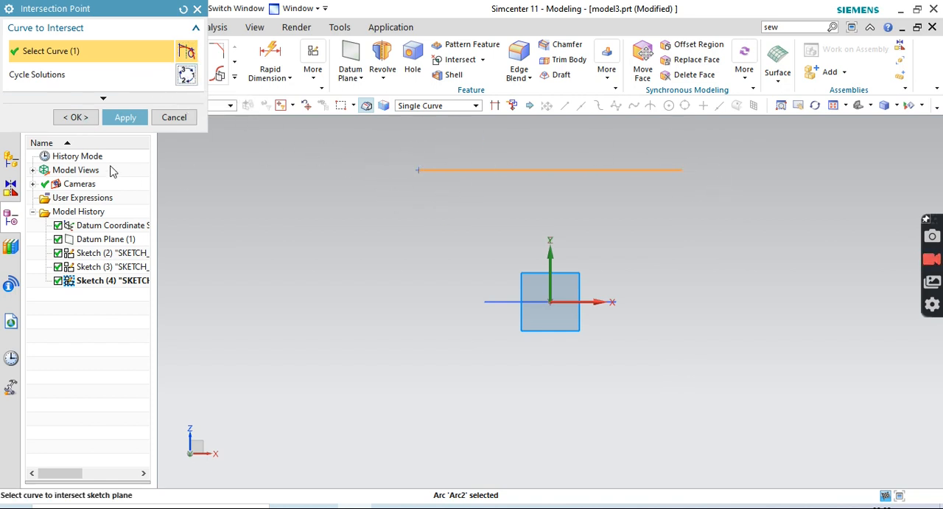
left_click(189, 80)
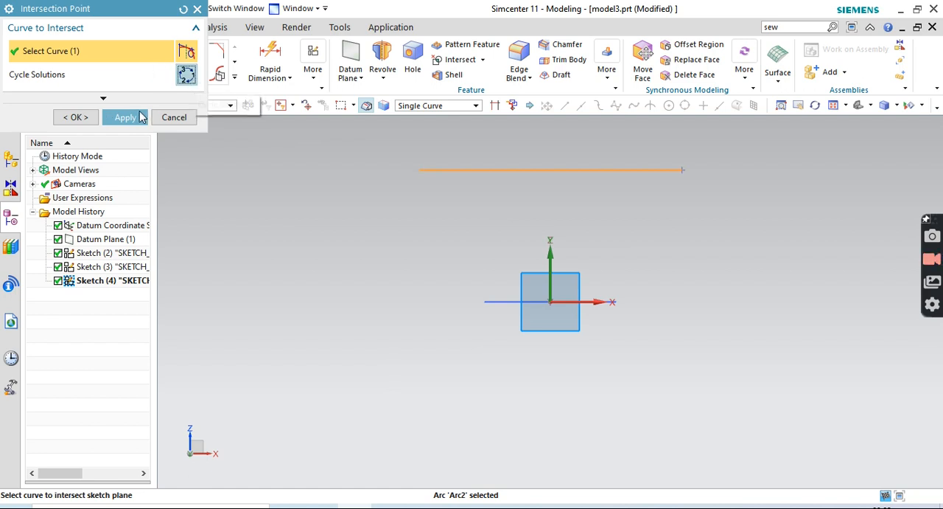
left_click(135, 119)
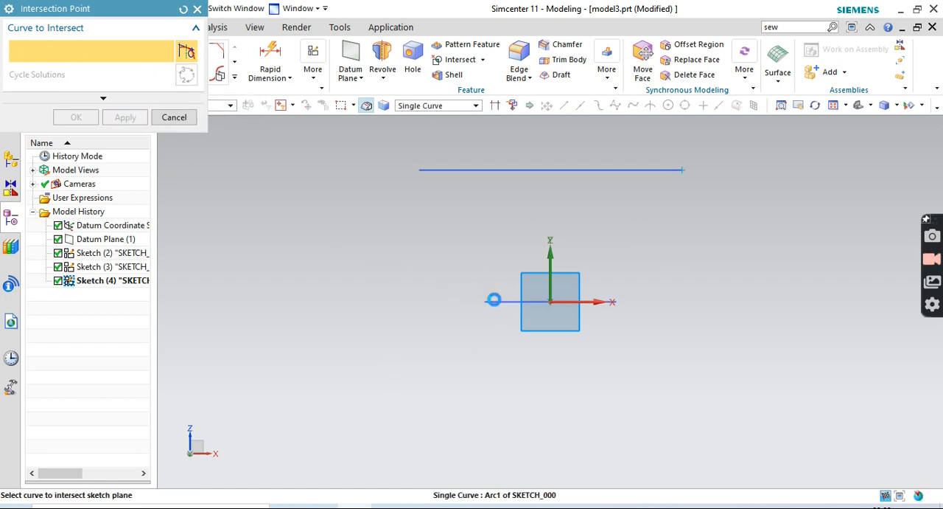
Create an intersection point where the base circle crosses the sketch plane, on the positive X side
left_click(493, 301)
left_click(125, 118)
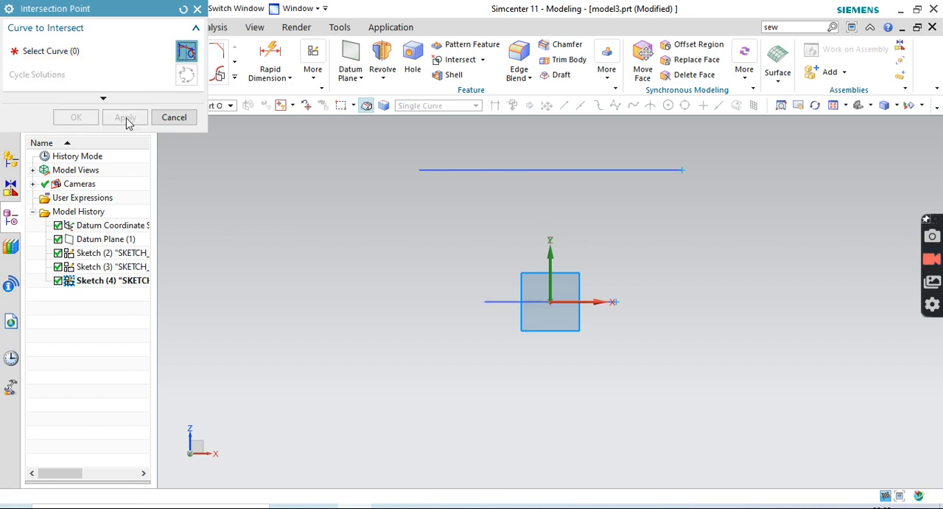
scroll(582, 270, "up", 2)
scroll(579, 275, "down", 1)
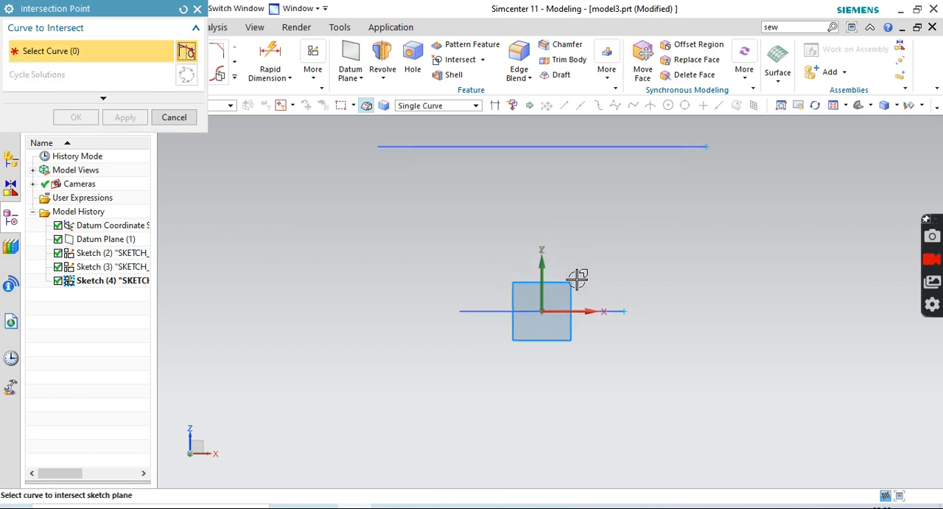
left_click(197, 9)
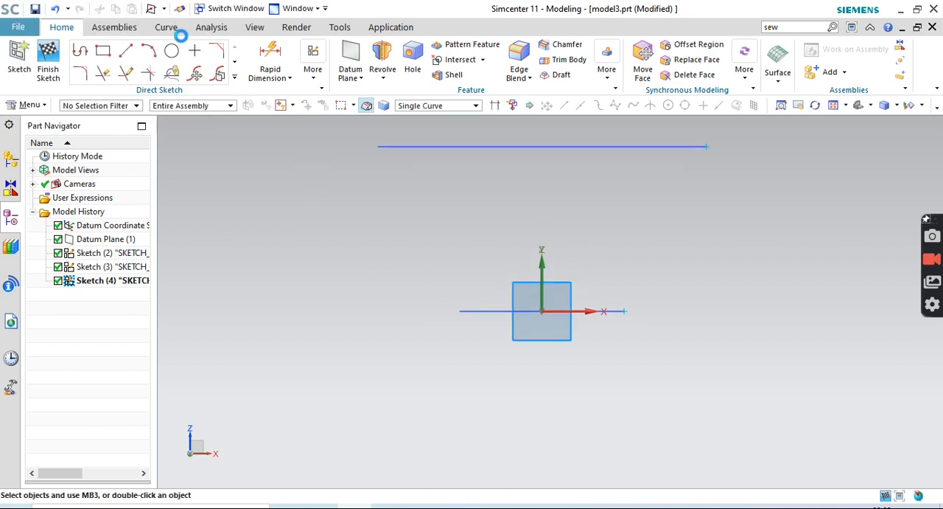
Draw an outward-bulging arc of about 192 mm radius from the base circle's intersection point to the rim's, and finish the sketch
left_click(149, 50)
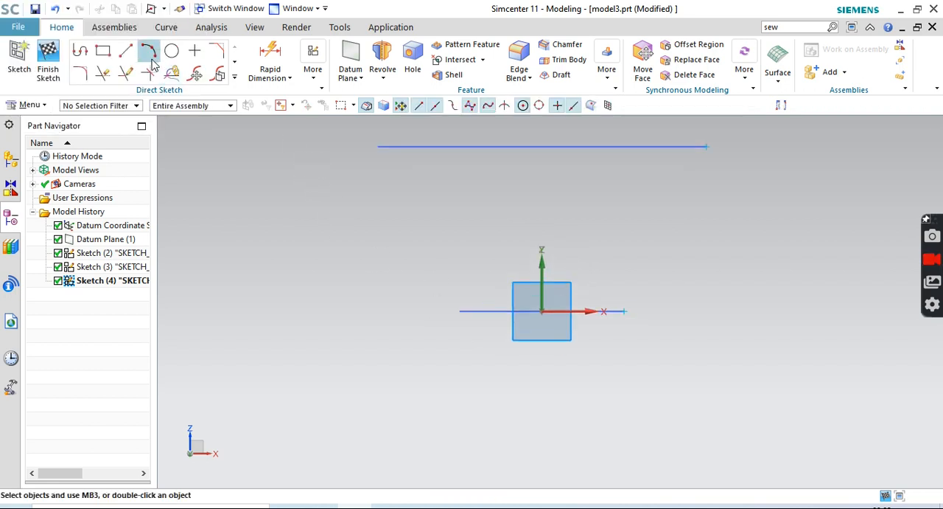
left_click(624, 311)
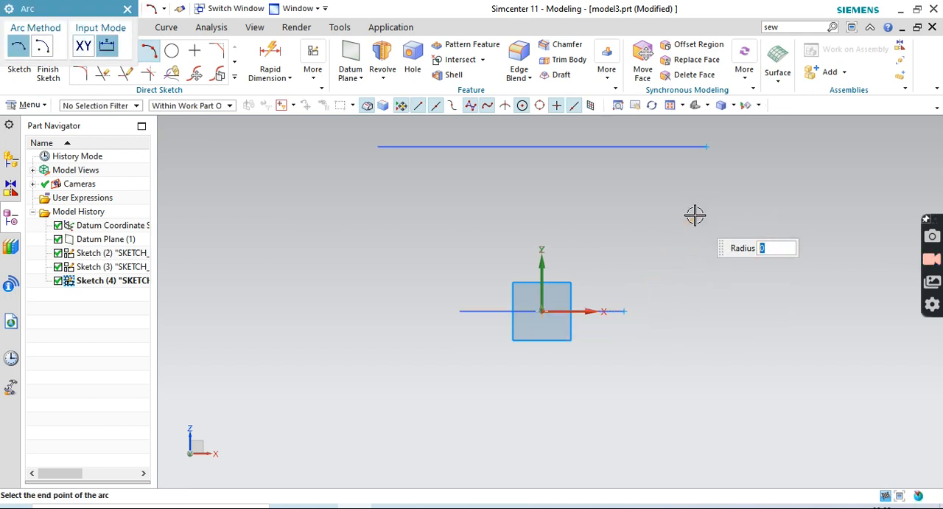
left_click(706, 148)
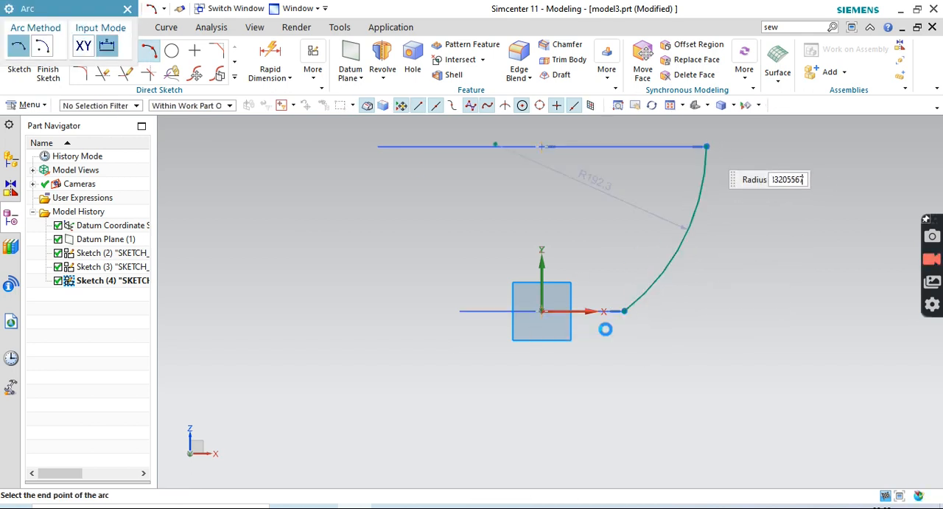
left_click(127, 10)
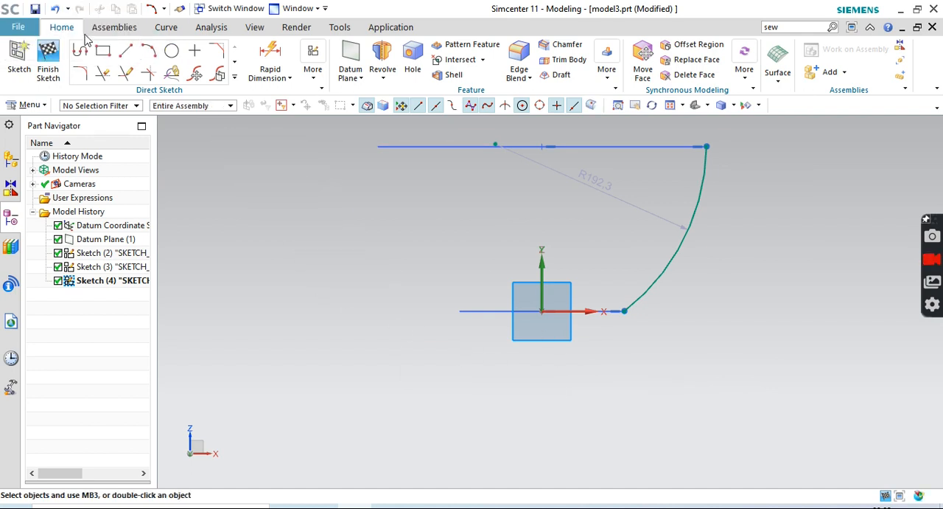
left_click(48, 55)
Revolve the side arc from 0 to 360 degrees about the datum Z axis as a sheet body
mouse_move(783, 233)
middle_mouse_down()
mouse_move(782, 282)
mouse_move(796, 242)
mouse_move(762, 211)
mouse_move(749, 227)
middle_mouse_up()
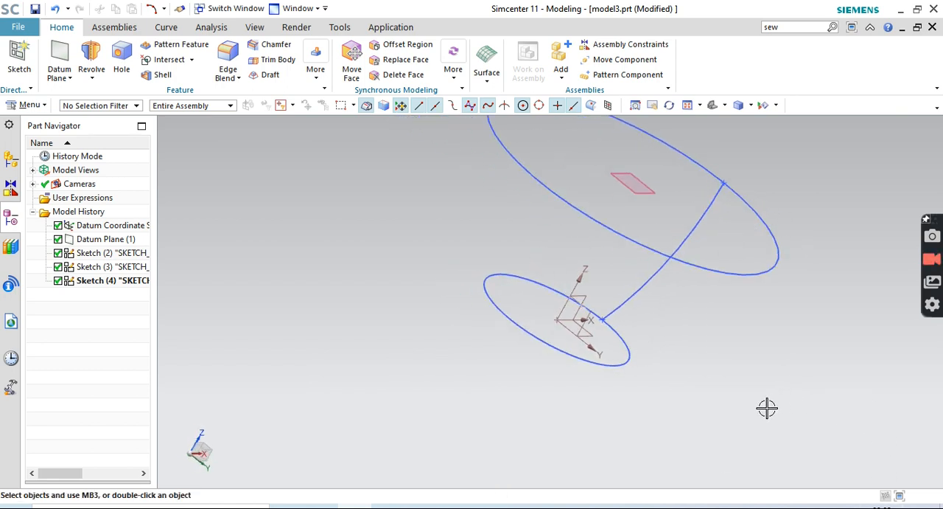
mouse_move(765, 363)
middle_mouse_down()
mouse_move(730, 354)
mouse_move(731, 343)
mouse_move(782, 389)
mouse_move(815, 381)
mouse_move(735, 410)
mouse_move(777, 376)
mouse_move(754, 321)
mouse_move(785, 384)
mouse_move(759, 373)
mouse_move(786, 384)
mouse_move(764, 381)
middle_mouse_up()
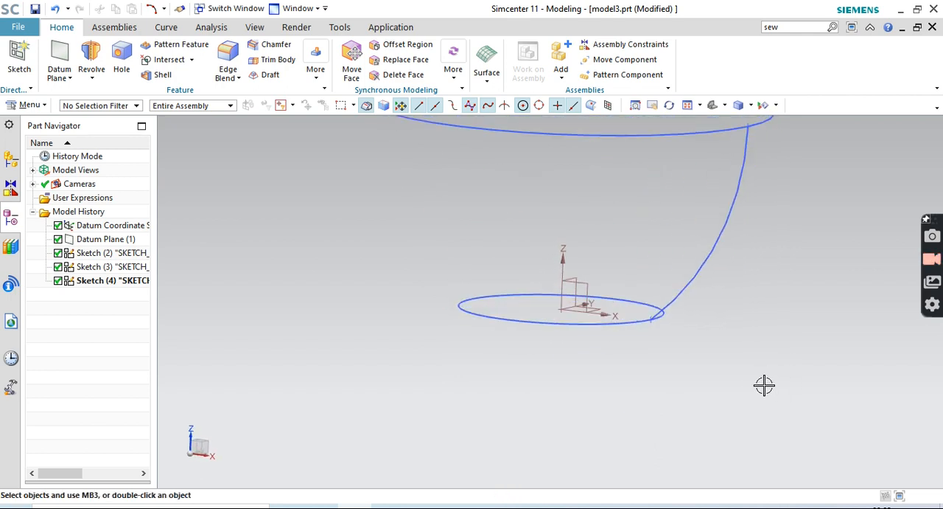
scroll(764, 384, "down", 2)
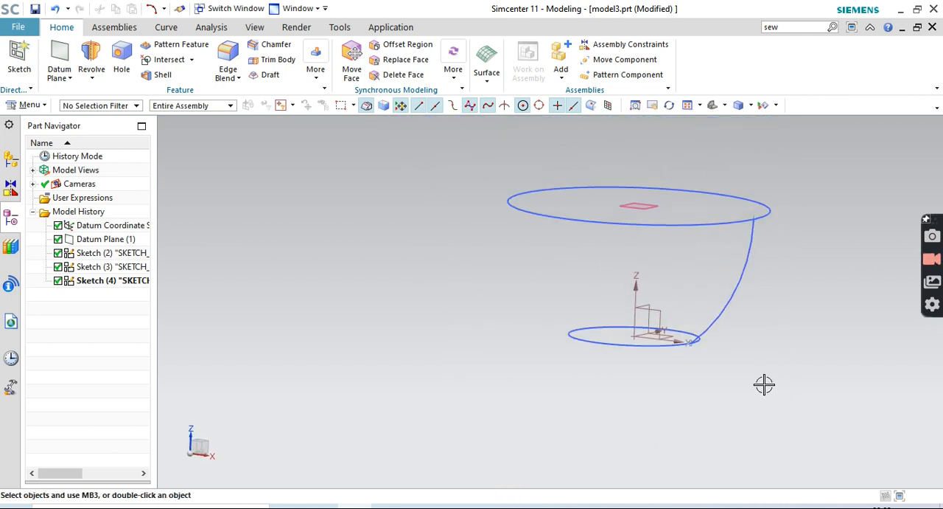
left_click(98, 57)
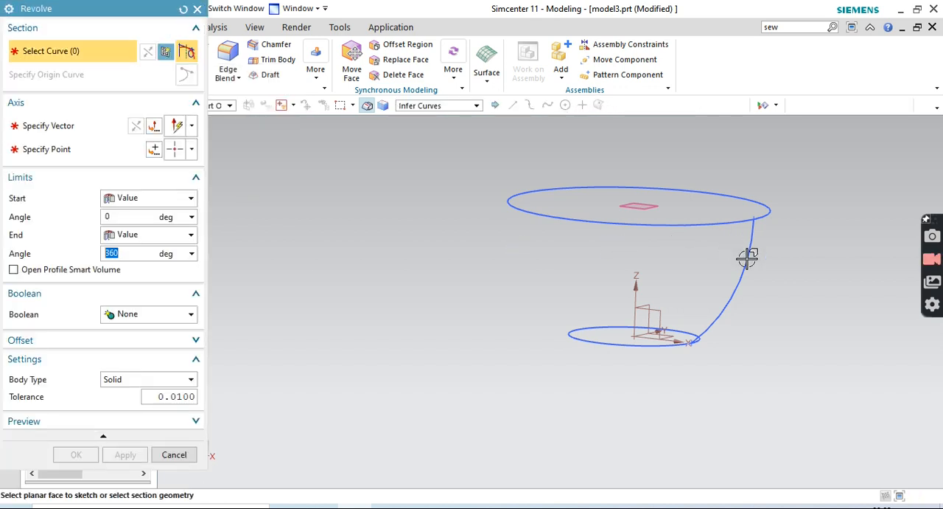
left_click(747, 257)
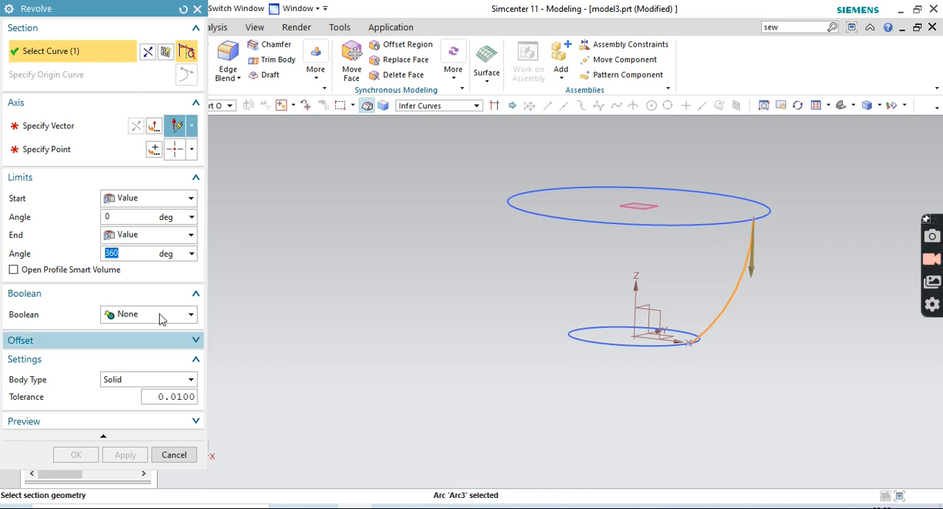
left_click(118, 126)
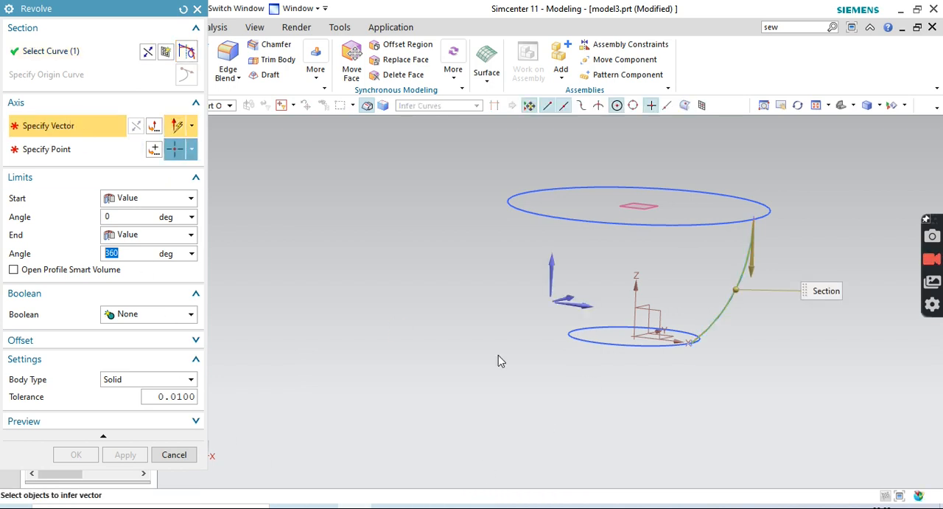
left_click(636, 296)
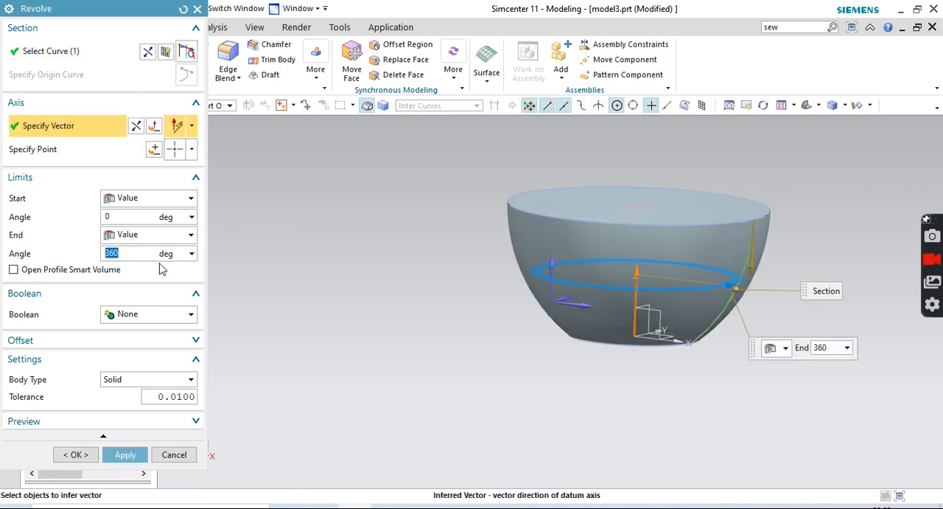
left_click(133, 380)
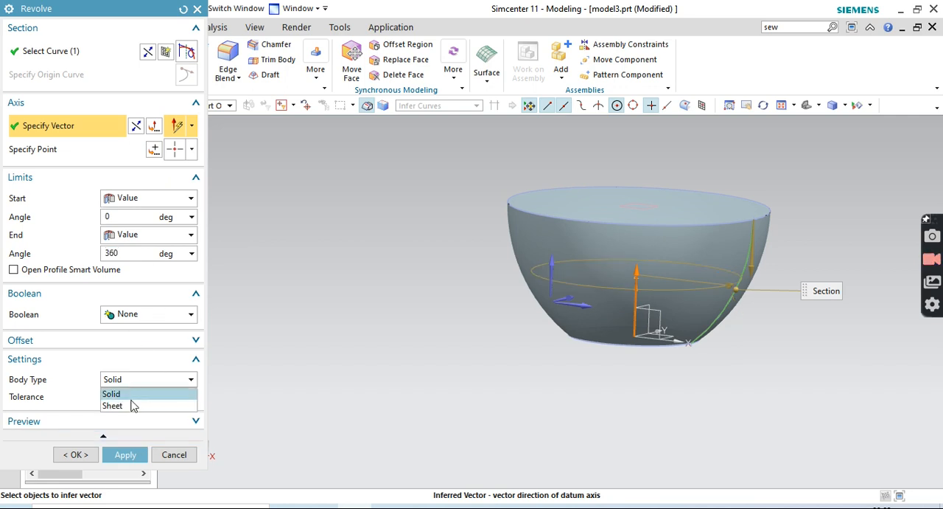
left_click(133, 405)
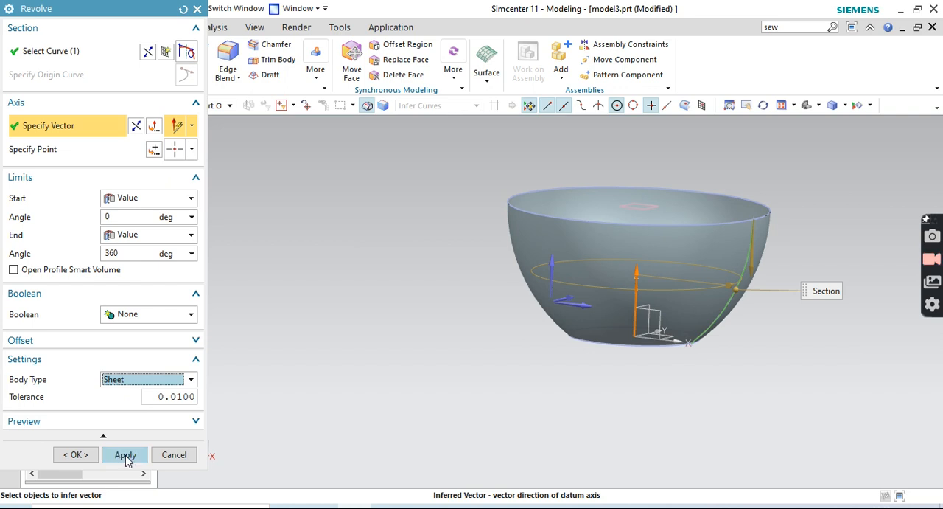
left_click(125, 455)
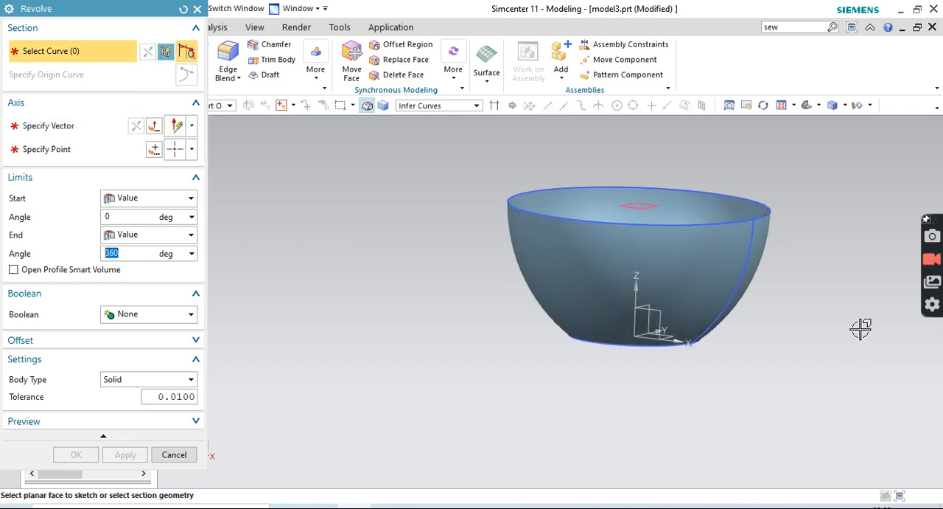
mouse_move(851, 329)
middle_mouse_down()
mouse_move(850, 371)
mouse_move(852, 341)
middle_mouse_up()
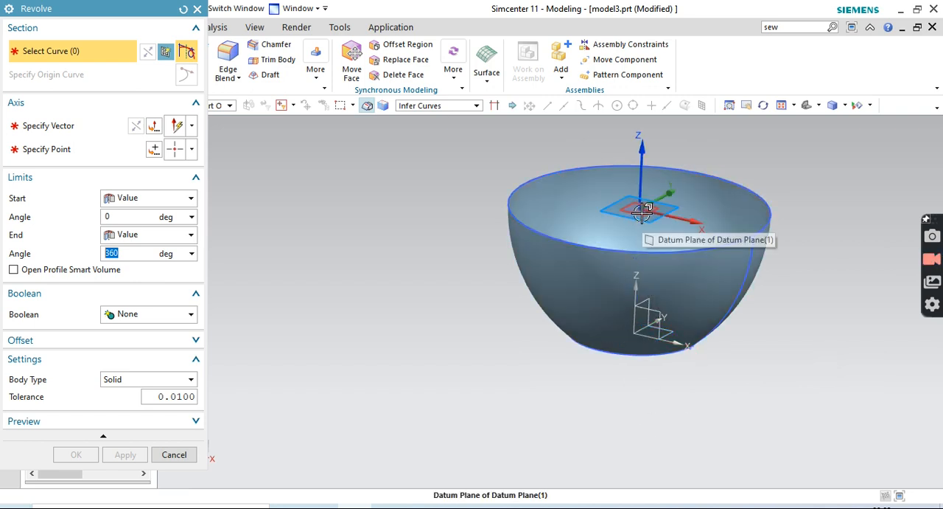
left_click(197, 9)
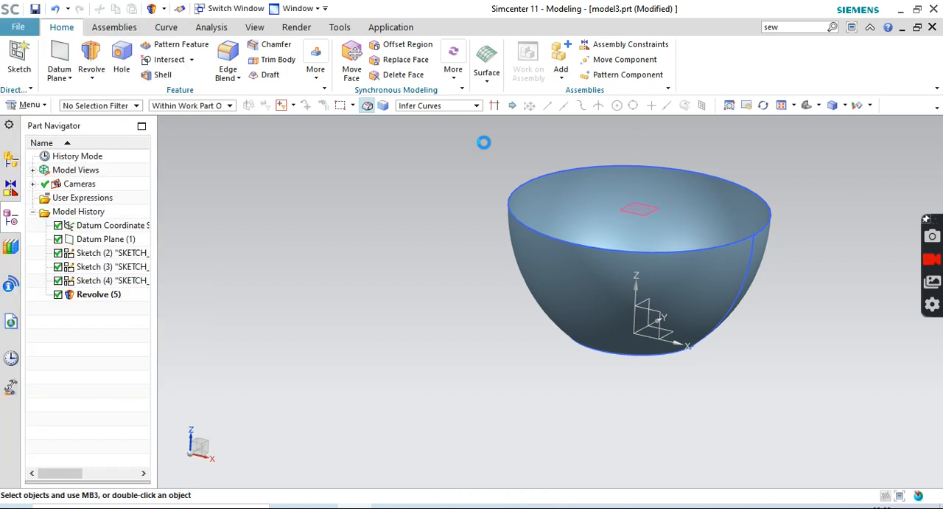
Hide the offset datum plane, the rim circle sketch and the base circle sketch
right_click(641, 212)
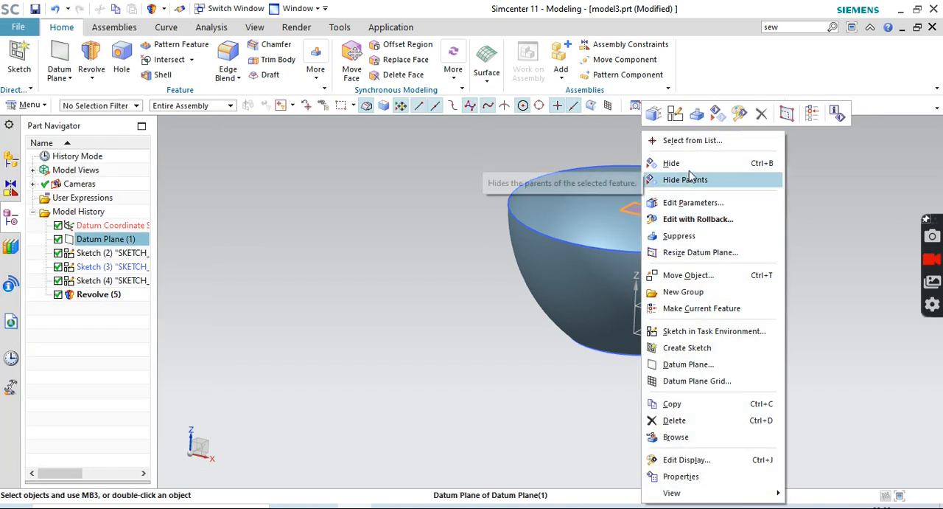
left_click(672, 163)
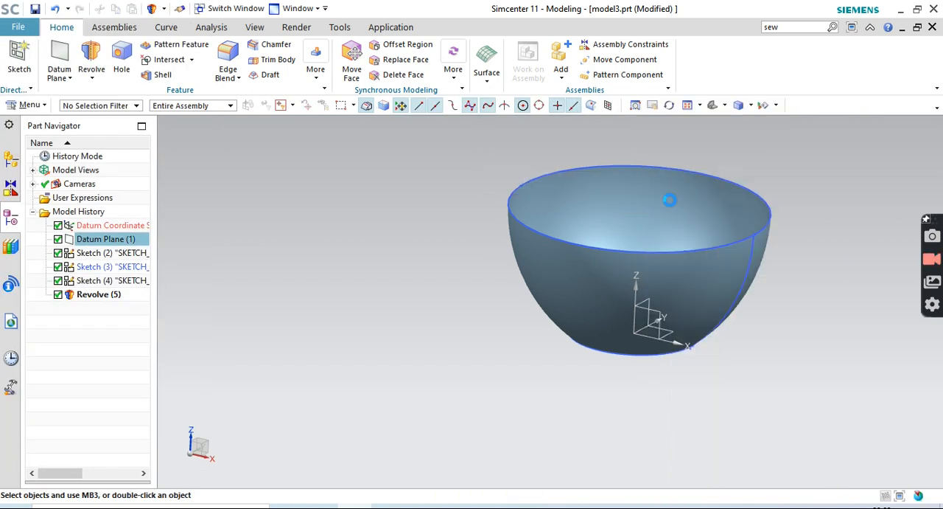
right_click(632, 253)
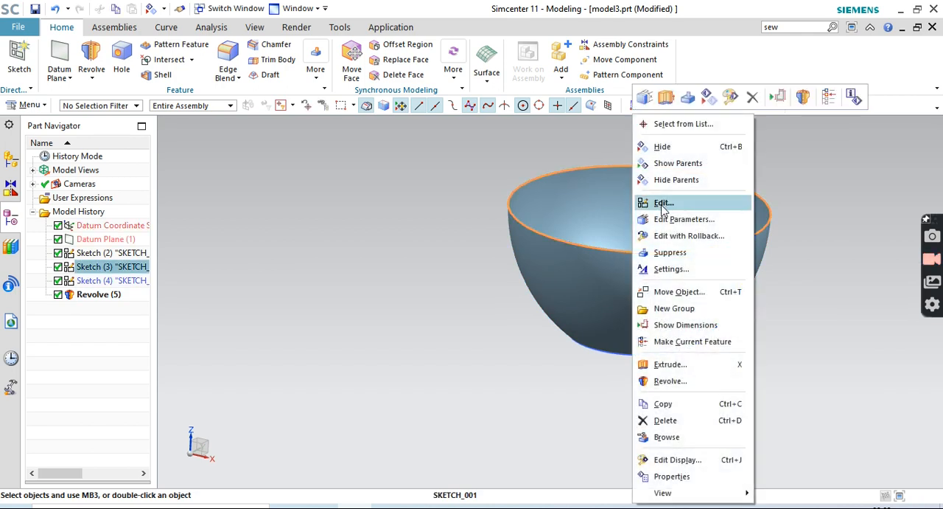
left_click(662, 147)
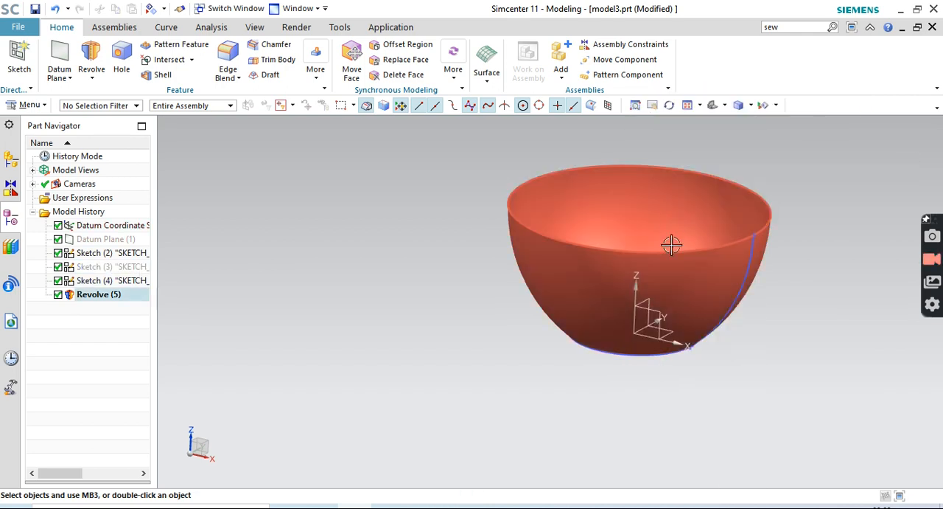
right_click(629, 355)
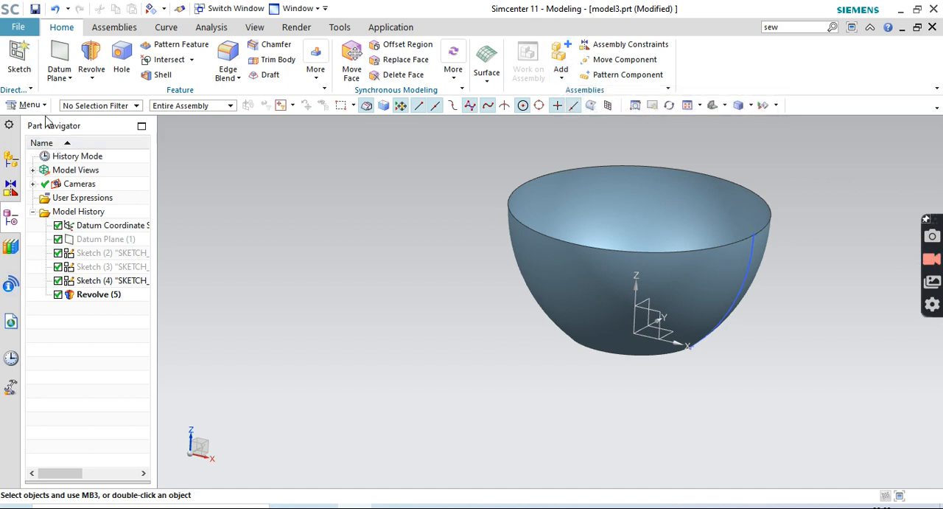
Start an Isoparametric Curve feature on the face of the revolved bowl
left_click(26, 104)
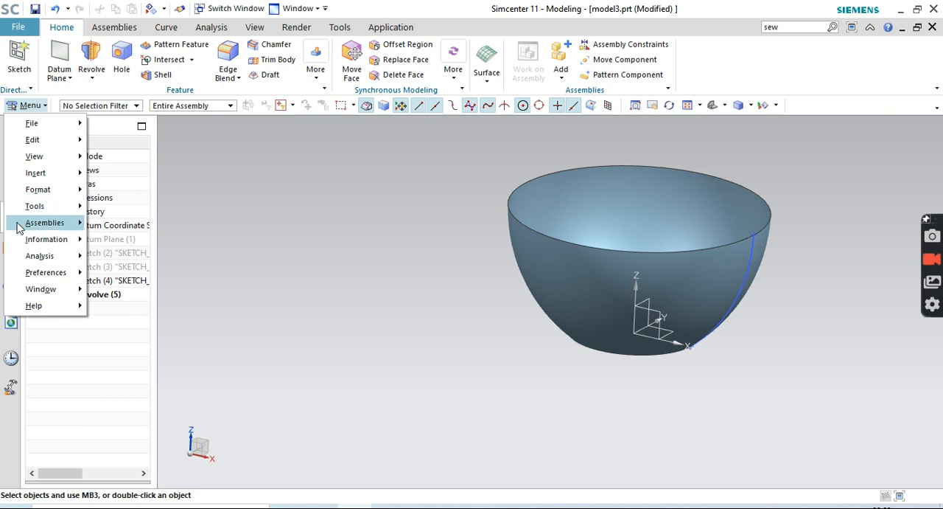
mouse_move(52, 179)
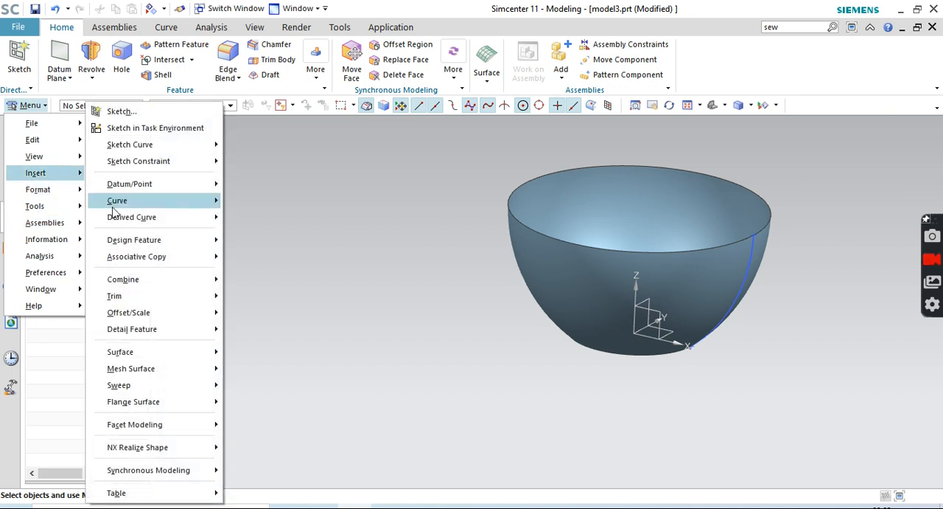
mouse_move(147, 284)
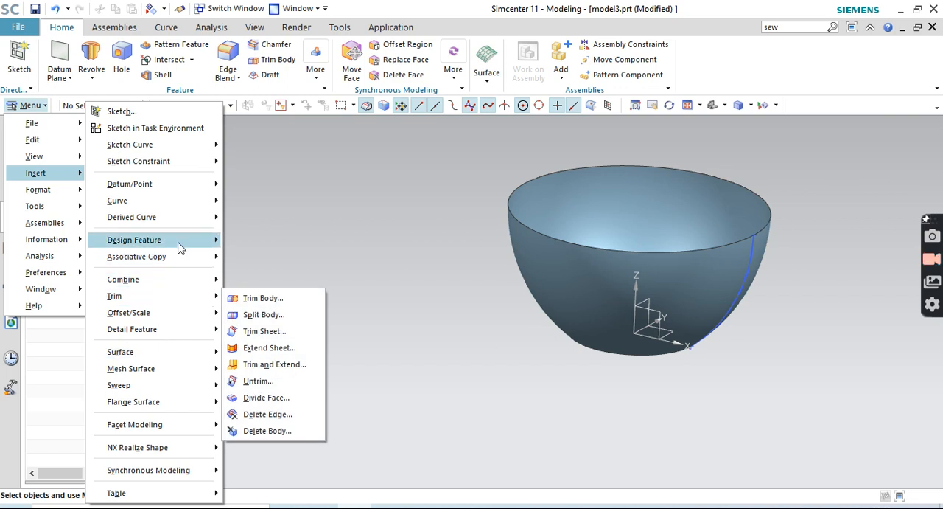
mouse_move(179, 245)
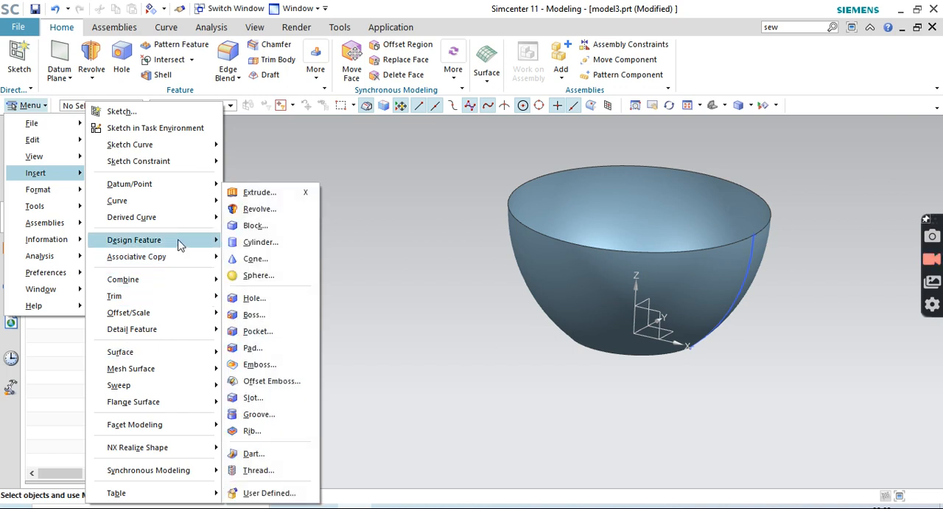
mouse_move(175, 221)
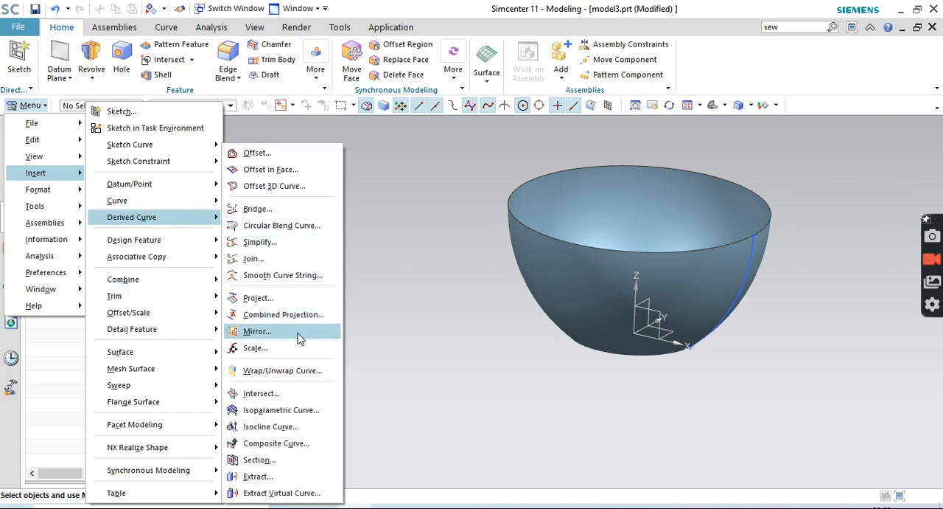
left_click(283, 406)
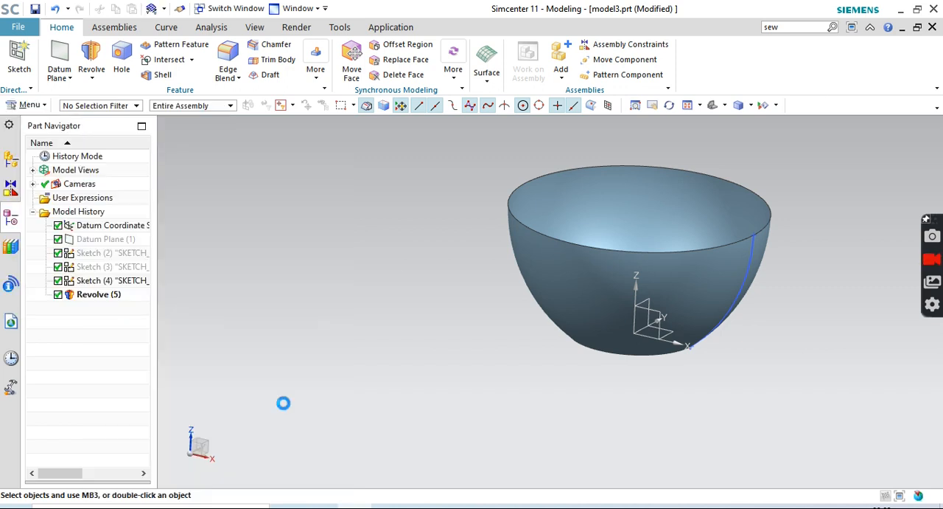
left_click(560, 263)
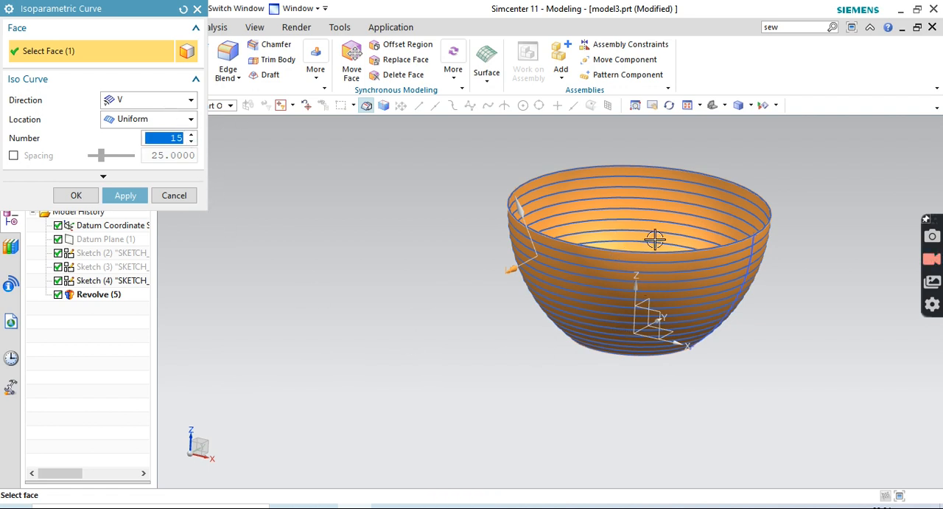
Try the U and V direction with fewer curves on the bowl face, and the U direction with 15 curves
left_click(188, 107)
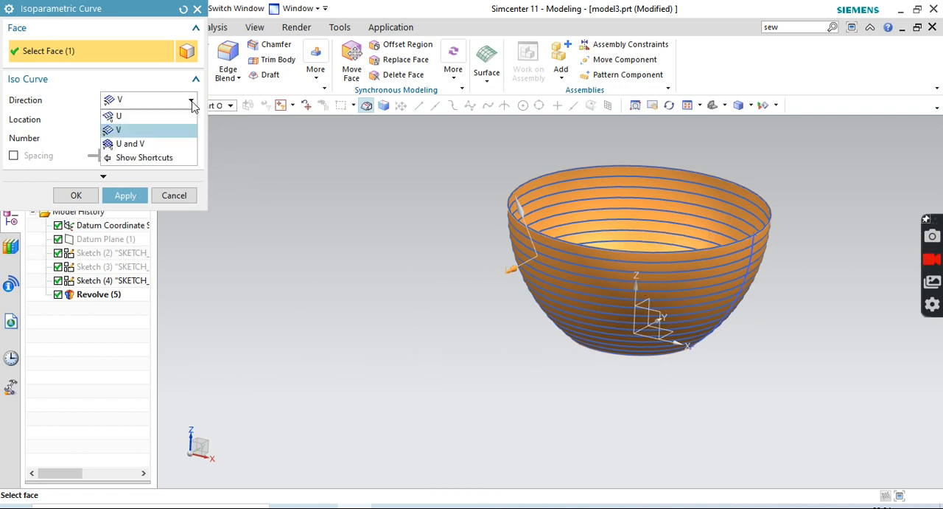
left_click(173, 139)
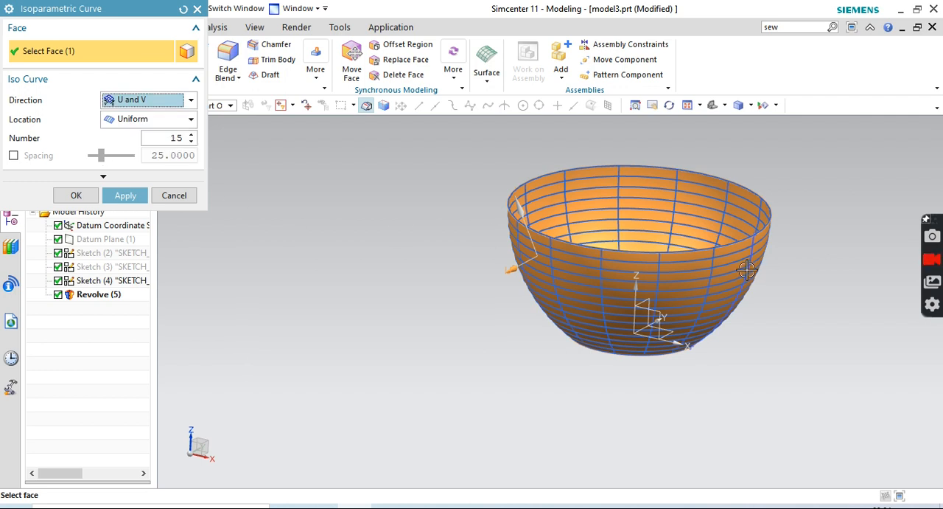
left_click(191, 142)
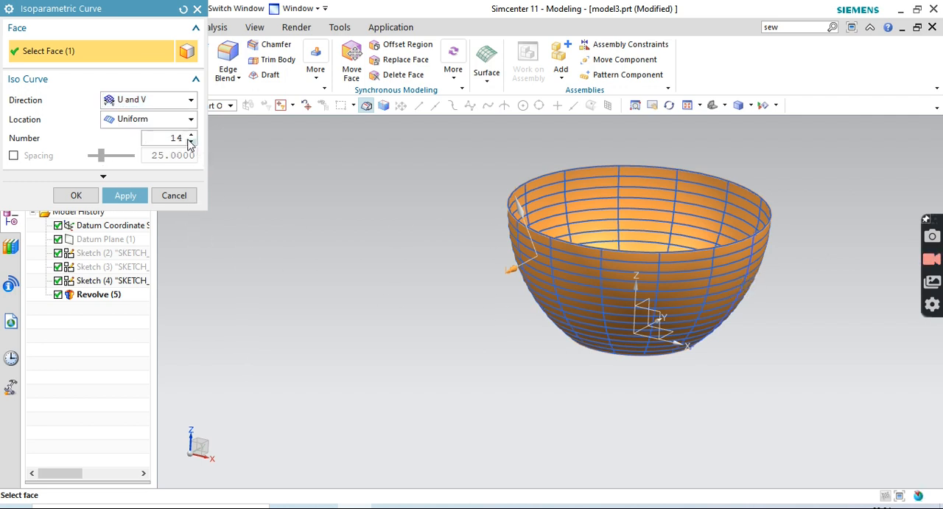
left_click(191, 142)
left_click(191, 142)
left_click(191, 142)
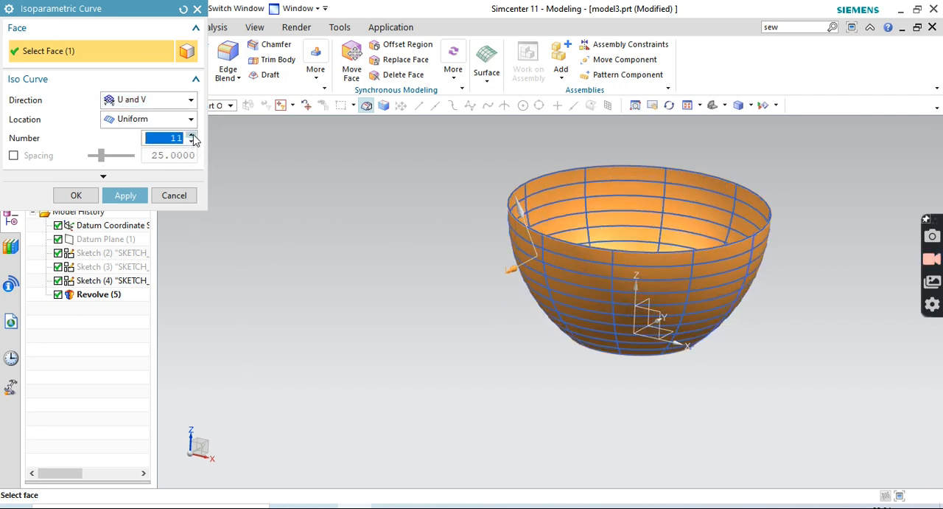
left_click(193, 135)
left_click(193, 136)
left_click(193, 135)
left_click(192, 135)
left_click(173, 105)
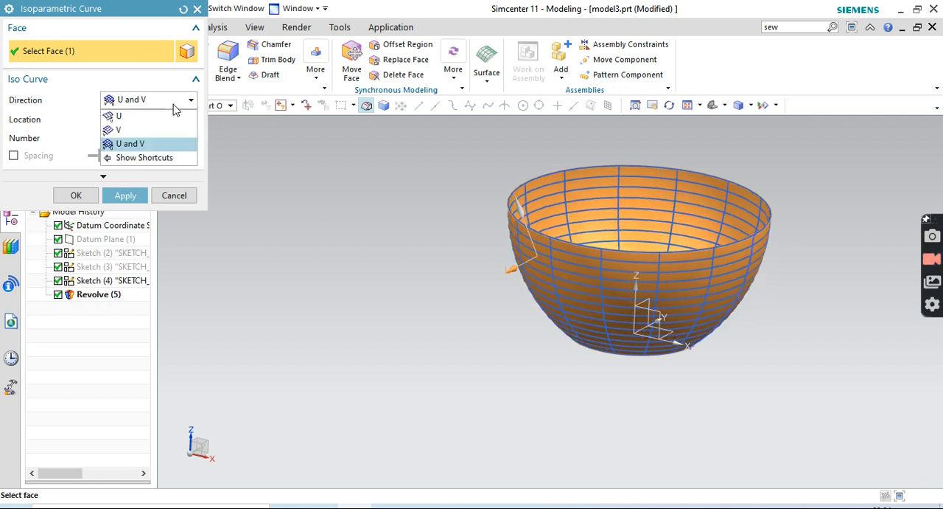
left_click(171, 116)
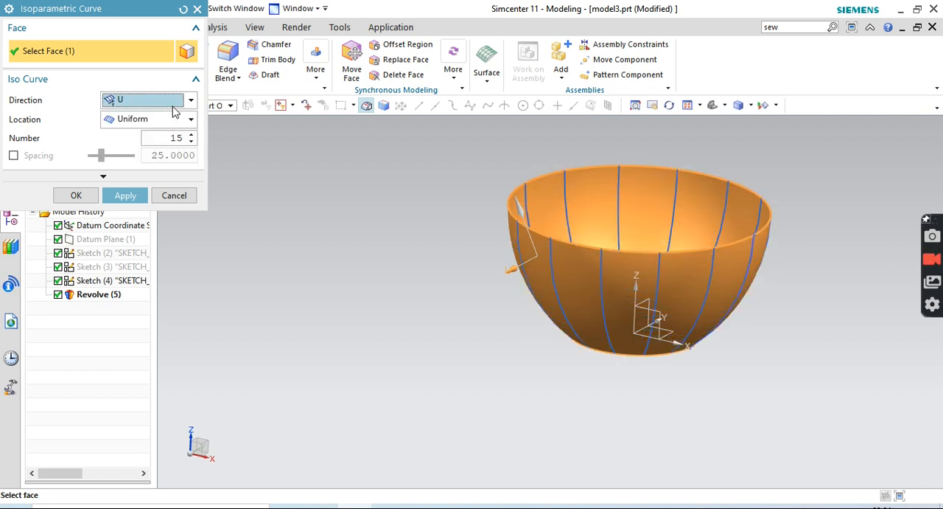
Create 15 uniformly spaced isoparametric curves in the V direction on the bowl face and finish the command
left_click(190, 104)
left_click(162, 131)
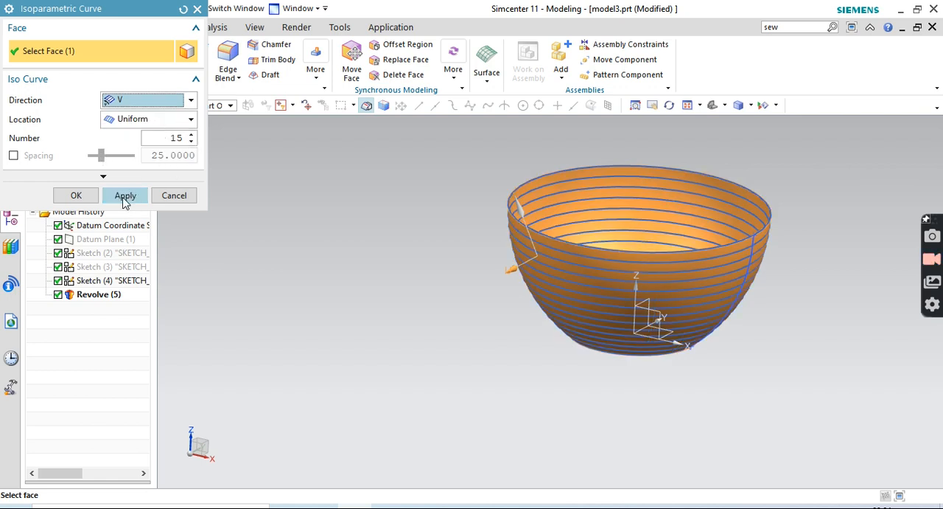
left_click(125, 196)
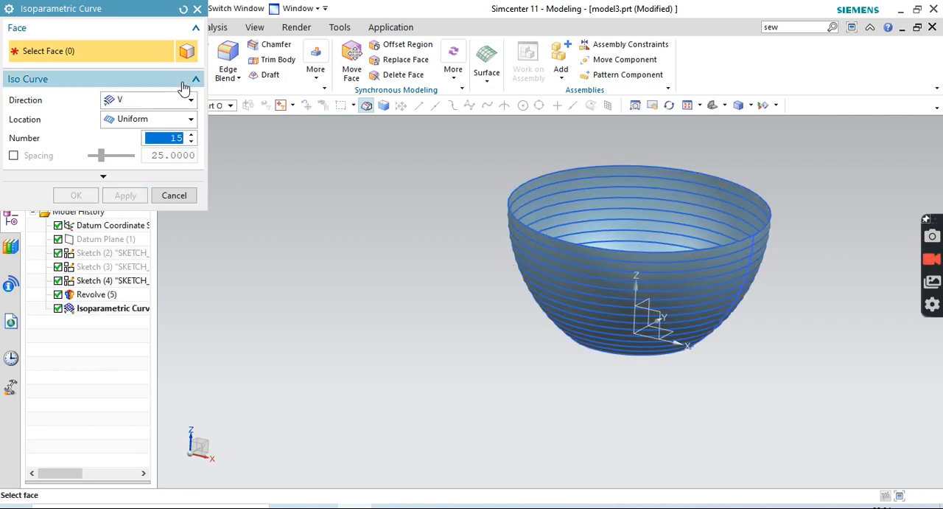
left_click(197, 9)
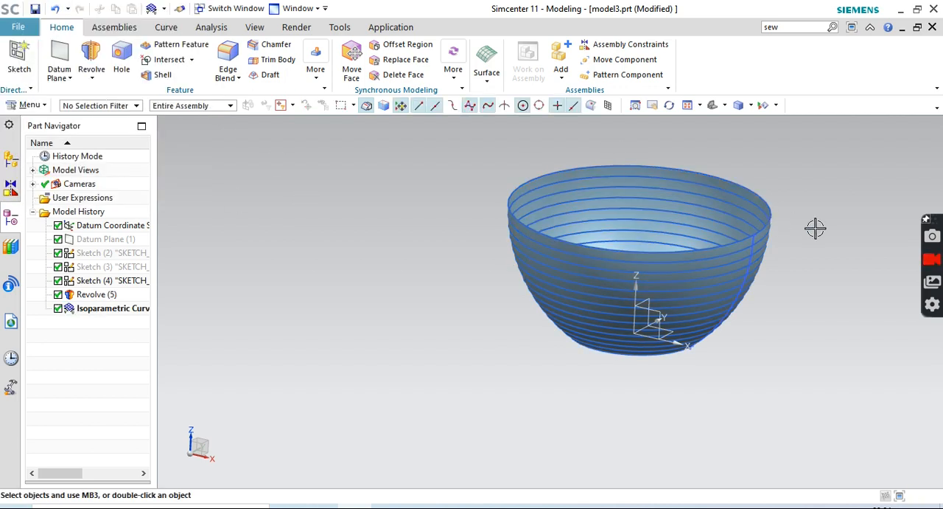
Create a tube with 2 mm outer and 0 mm inner diameter along the bowl's rim curve
middle_click_drag(815, 229, 817, 219)
scroll(807, 234, "up", 3)
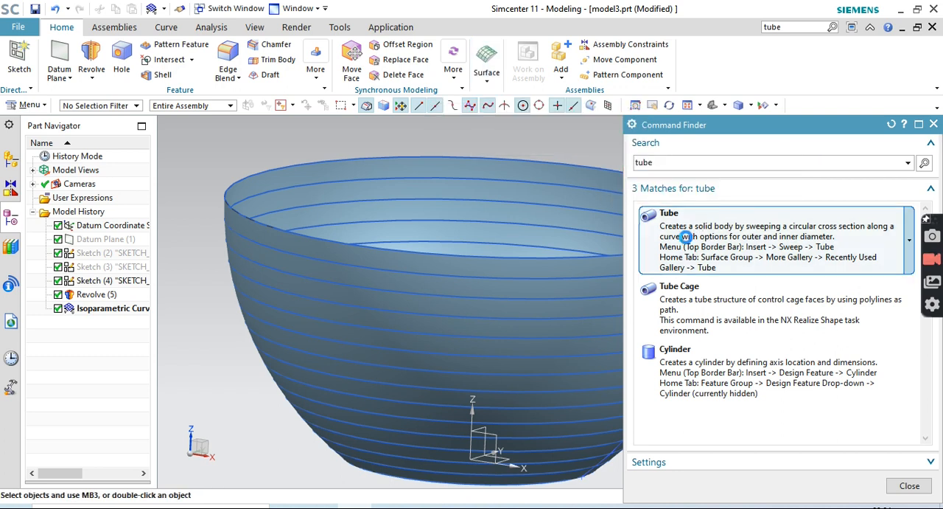
left_click(687, 242)
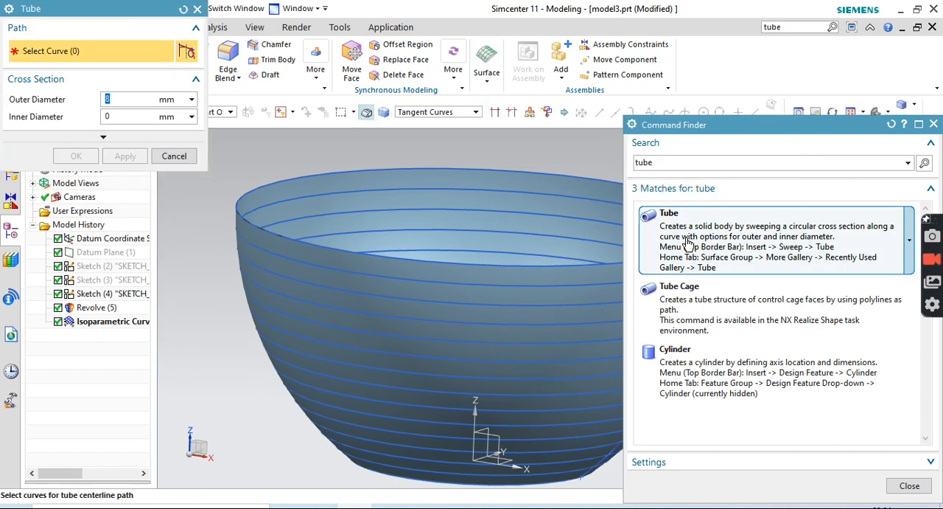
left_click(934, 124)
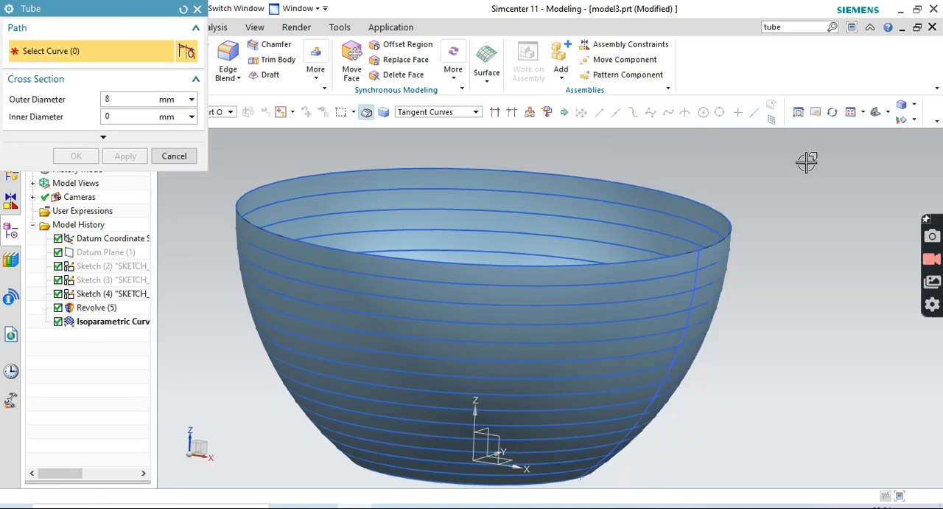
left_click(383, 255)
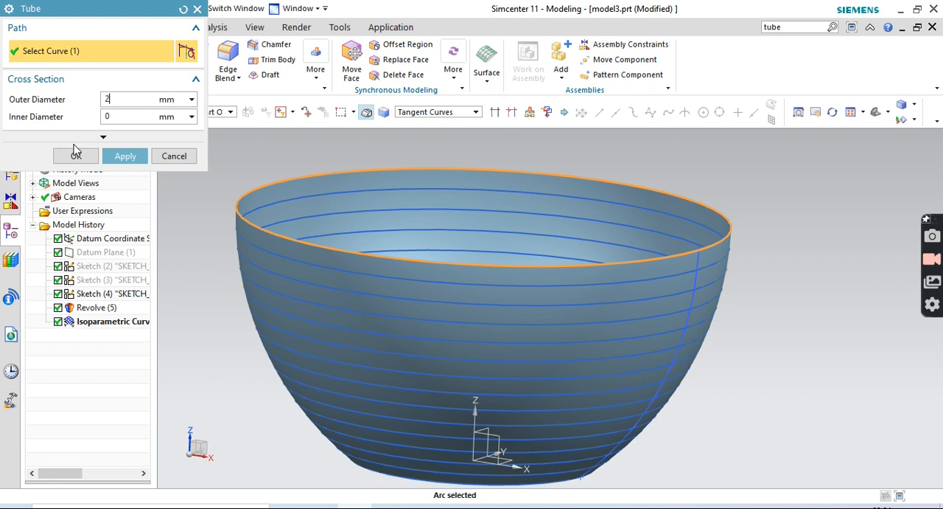
left_click(124, 156)
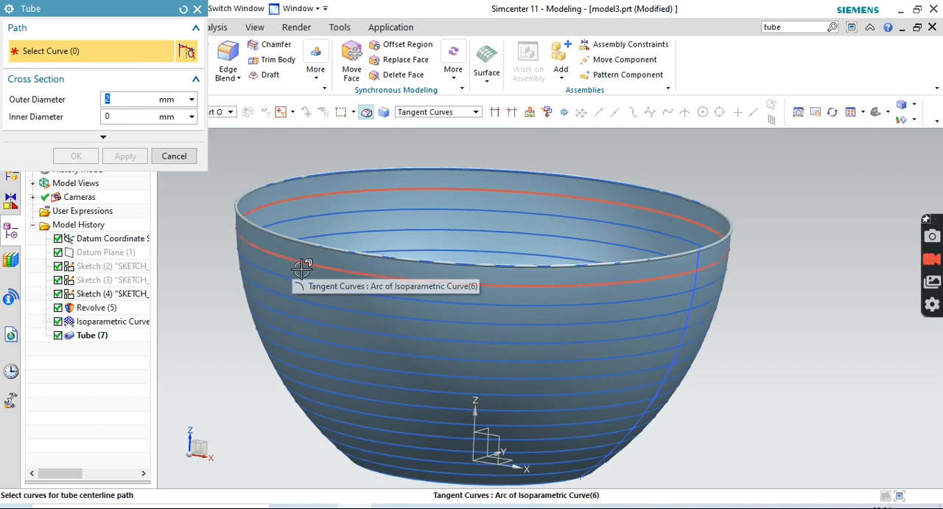
Try to create a single 2 mm tube along the three ring curves directly below the rim, and reset the tube settings
left_click(444, 280)
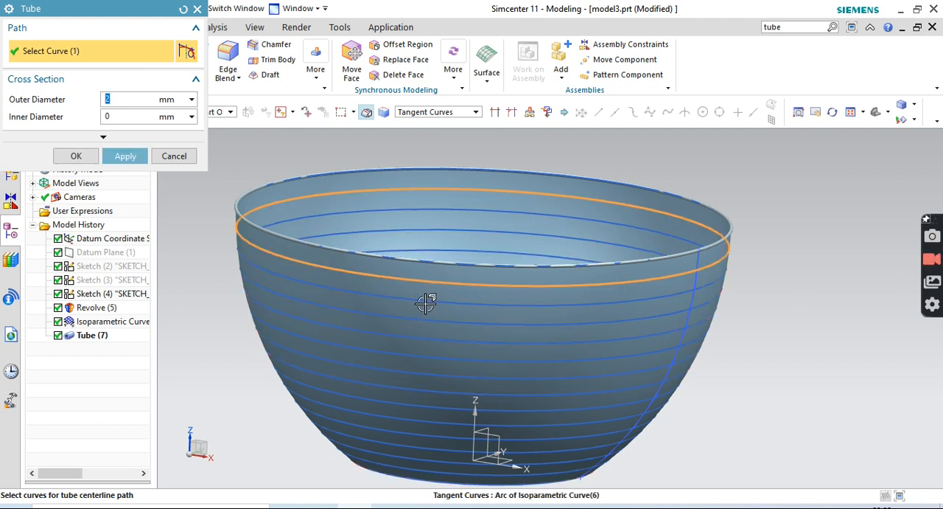
left_click(426, 301)
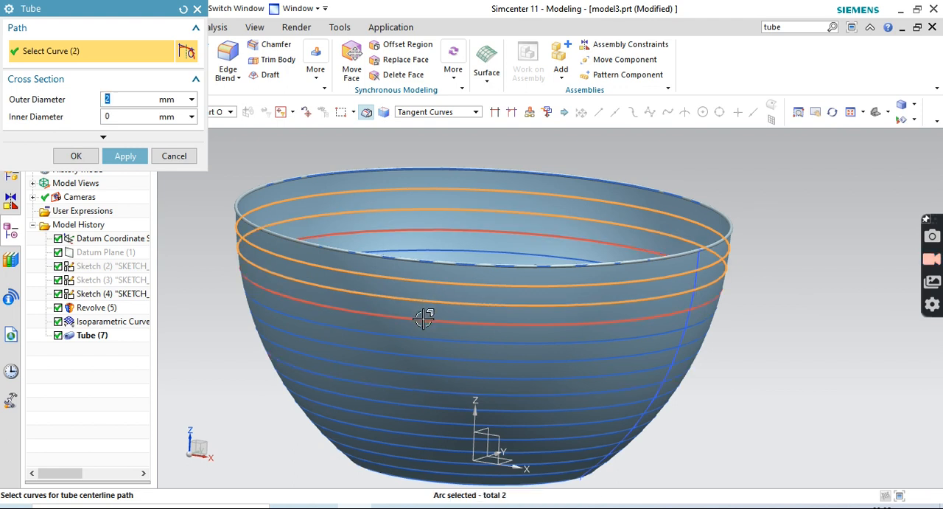
left_click(424, 318)
left_click(125, 156)
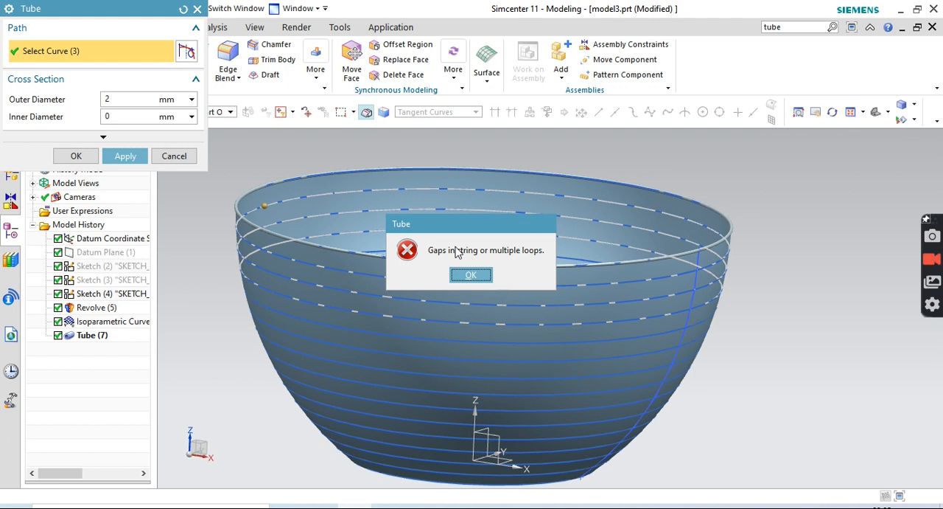
left_click(476, 277)
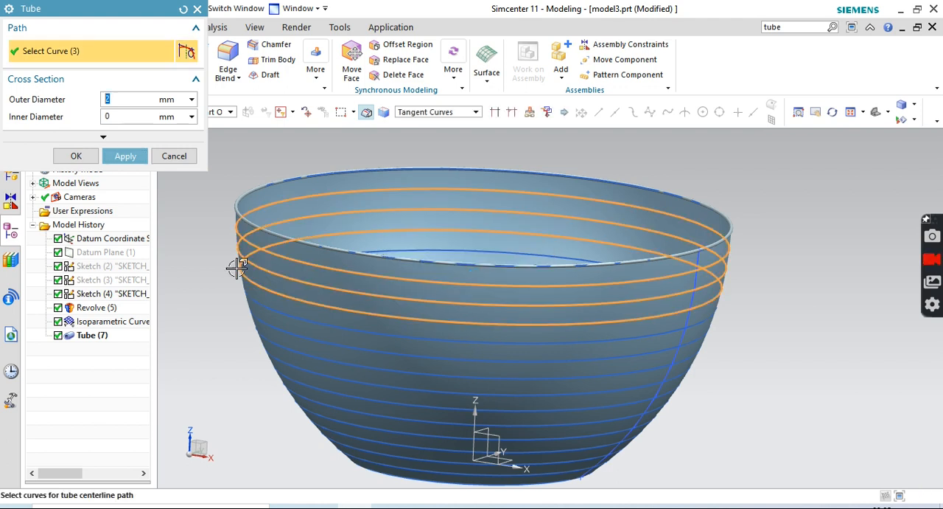
left_click(184, 10)
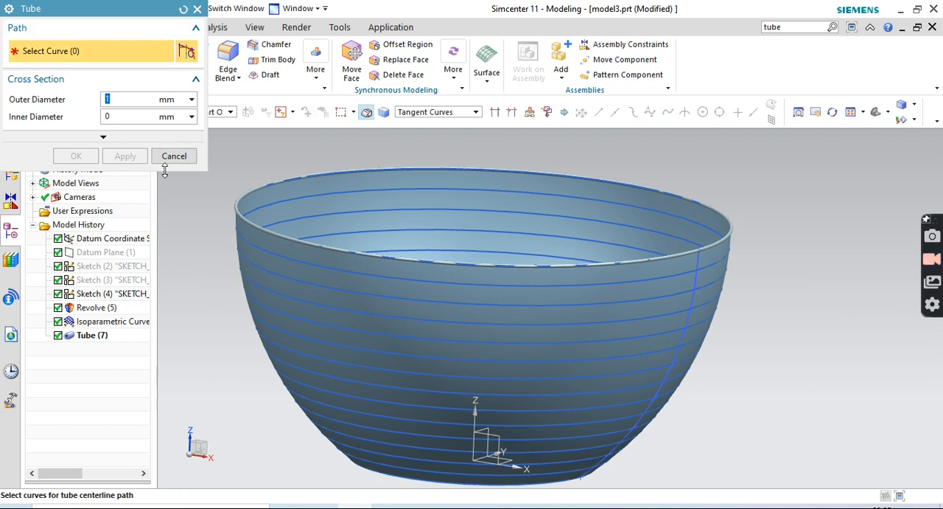
Create separate tubes of 2 mm outer and 0 mm inner diameter along the second, third and fourth ring curves, counting the rim as first
left_click(309, 263)
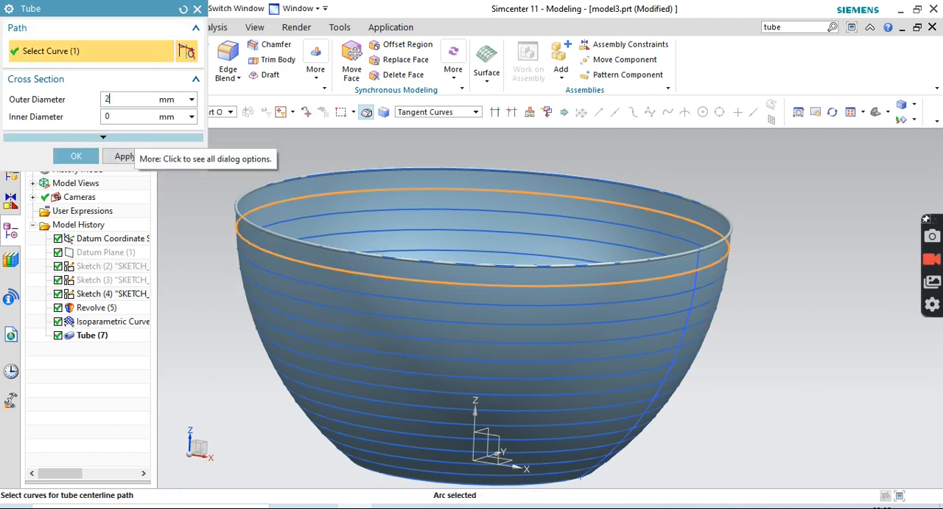
left_click(121, 157)
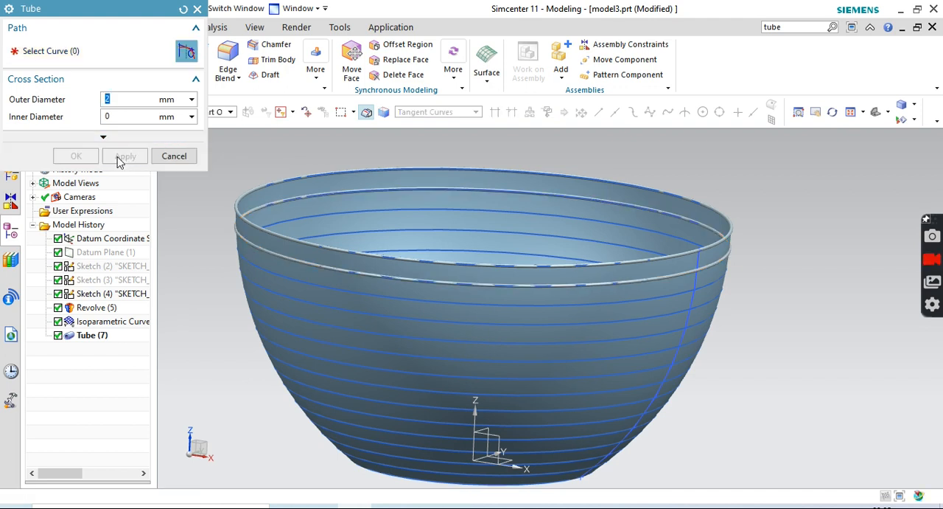
left_click(266, 269)
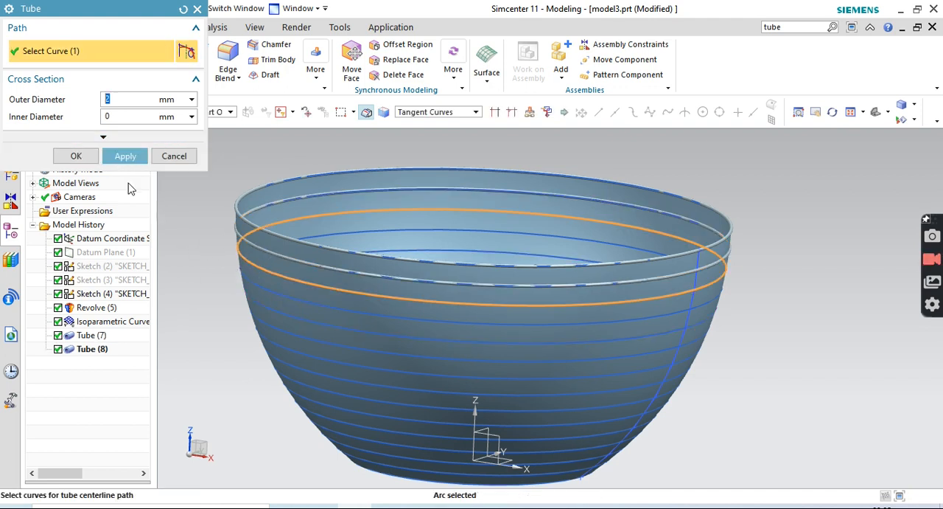
left_click(127, 157)
left_click(245, 271)
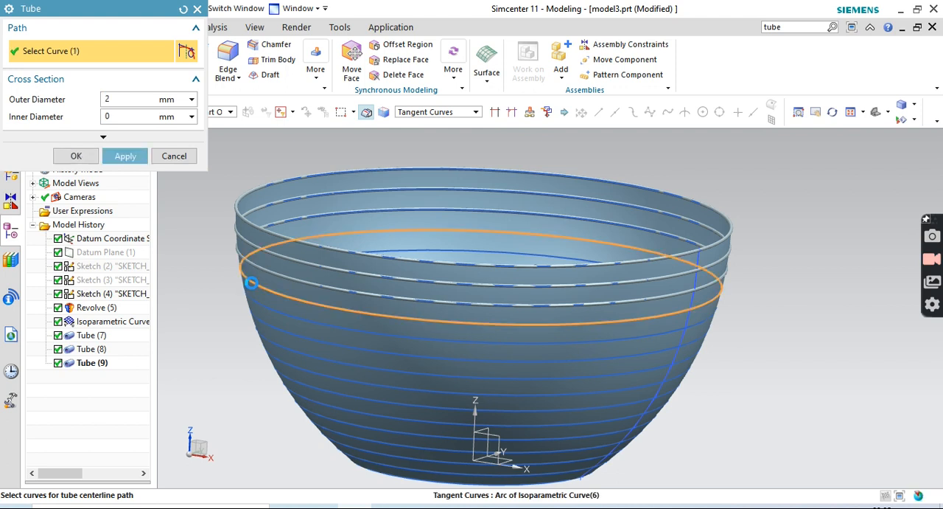
left_click(126, 155)
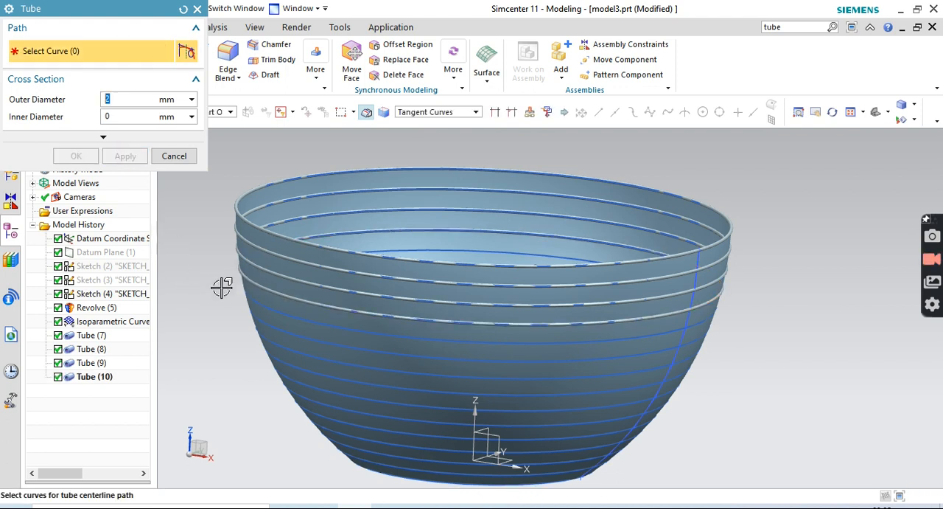
Create separate 2 mm solid tubes along the fifth, sixth and ninth ring curves, counting from the rim
left_click(269, 310)
left_click(125, 157)
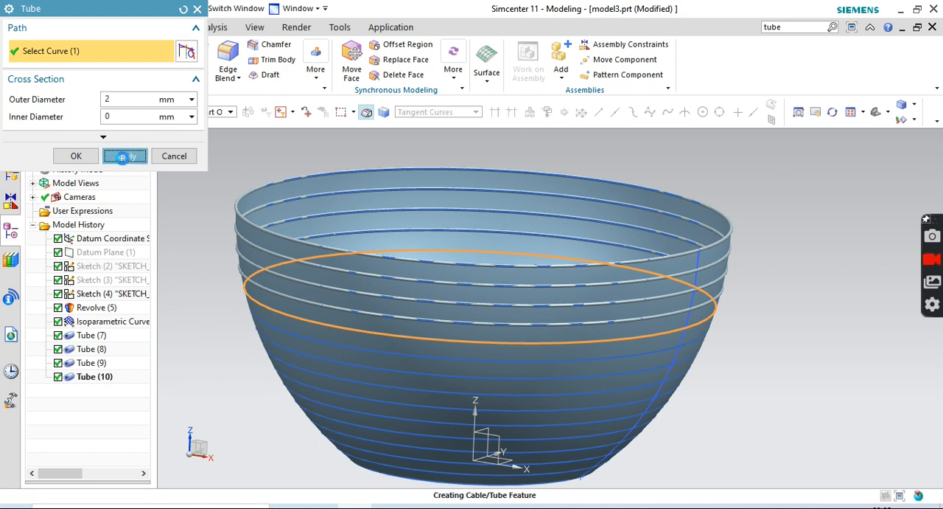
left_click(282, 335)
left_click(125, 156)
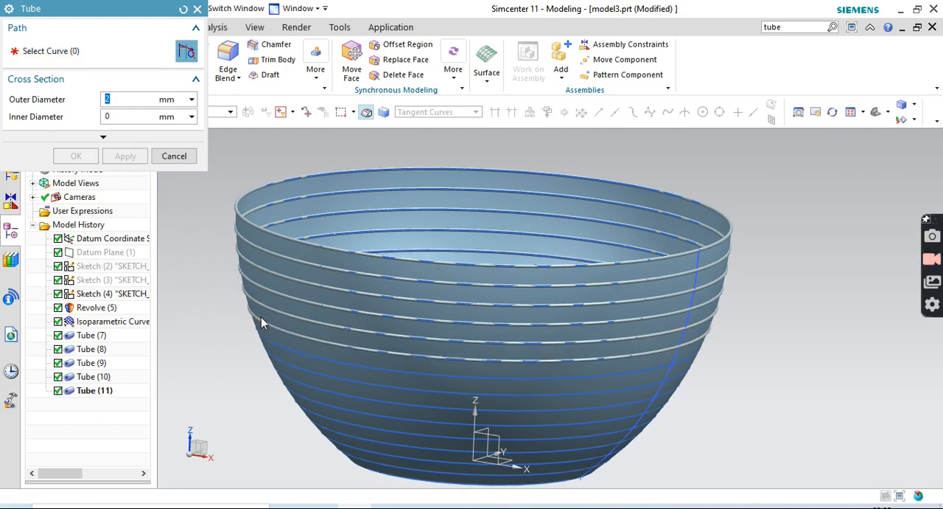
left_click(286, 343)
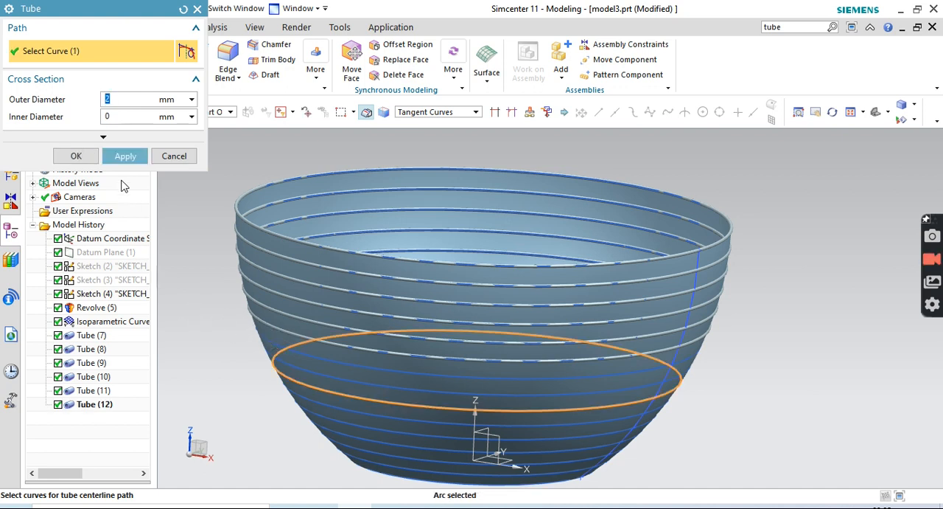
left_click(125, 157)
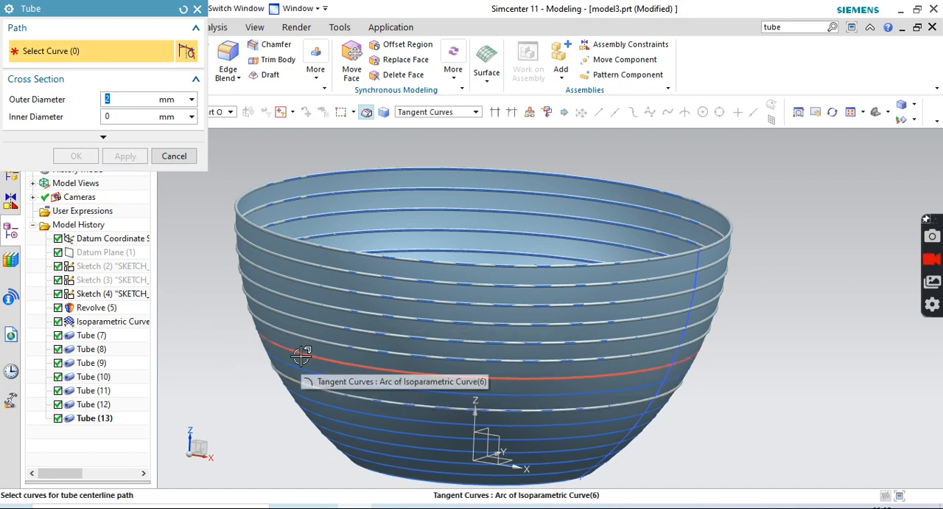
Create separate 2 mm solid tubes along the seventh, eighth and tenth ring curves, counting from the rim
left_click(294, 359)
left_click(125, 155)
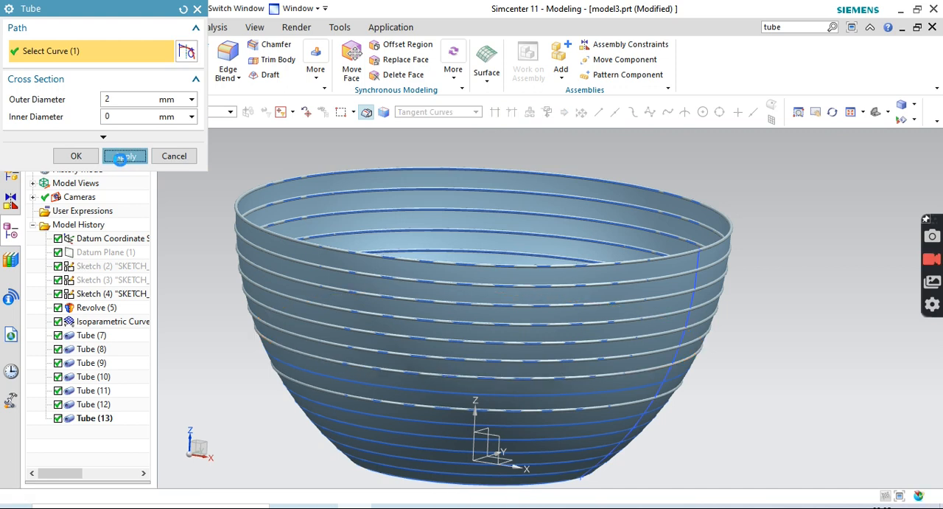
left_click(344, 384)
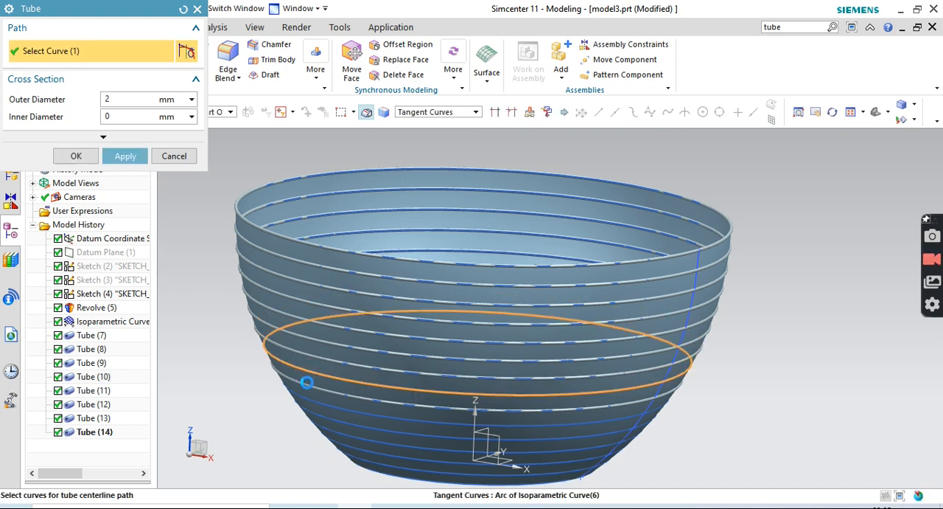
left_click(125, 157)
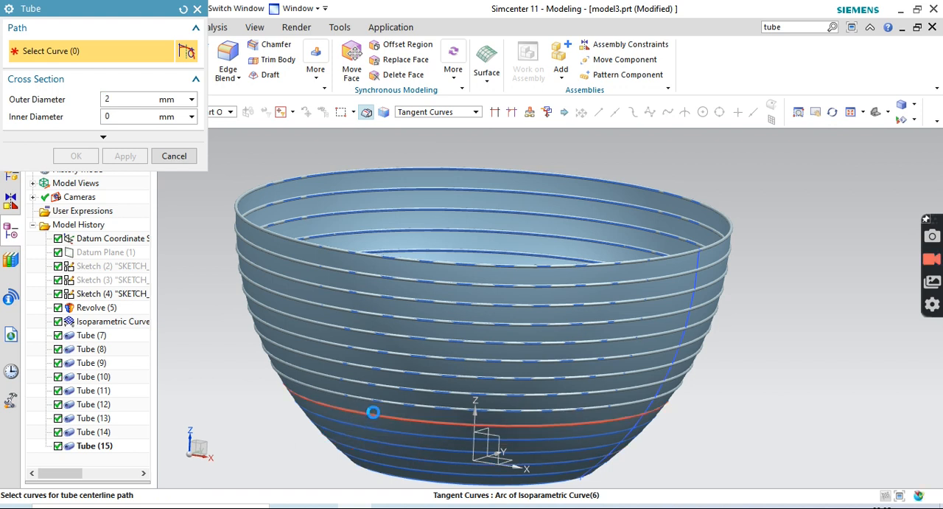
left_click(373, 413)
left_click(125, 156)
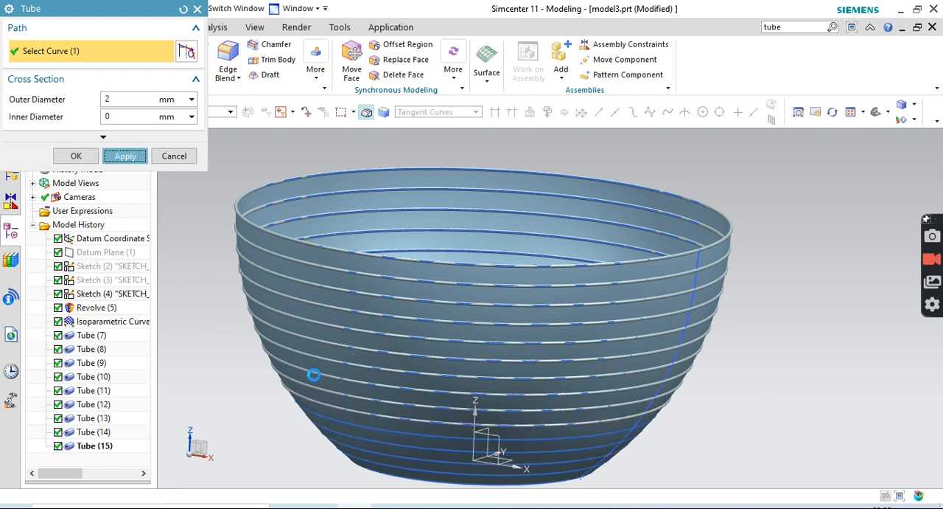
Create separate 2 mm solid tubes along the eleventh, twelfth and thirteenth ring curves, counting from the rim
left_click(331, 420)
left_click(124, 155)
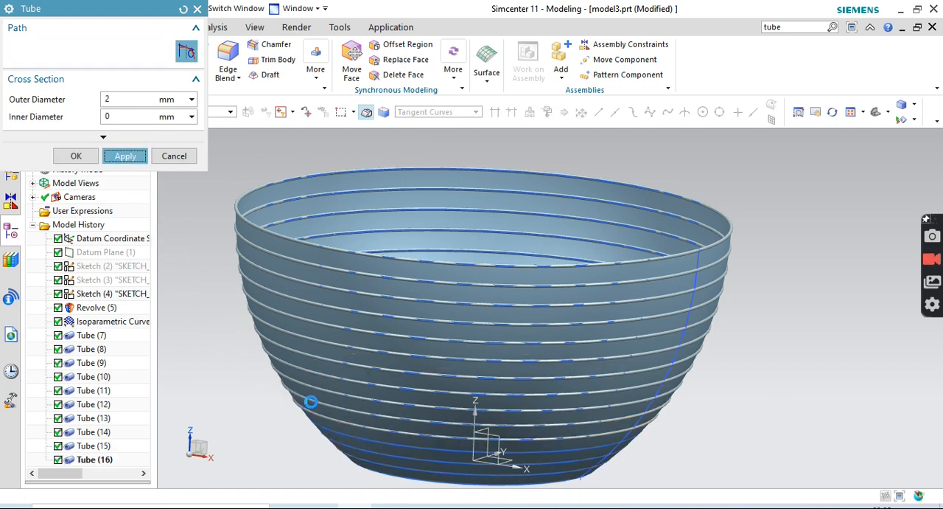
left_click(337, 439)
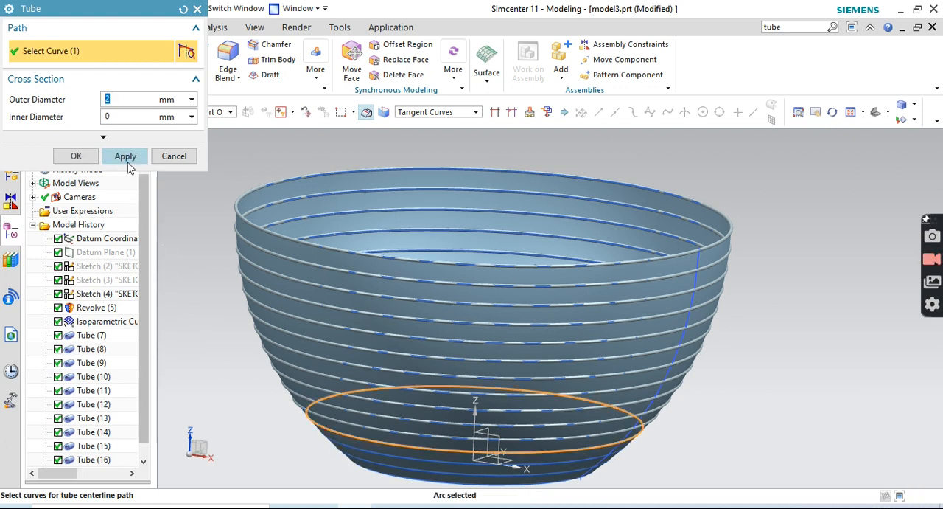
left_click(126, 158)
left_click(398, 457)
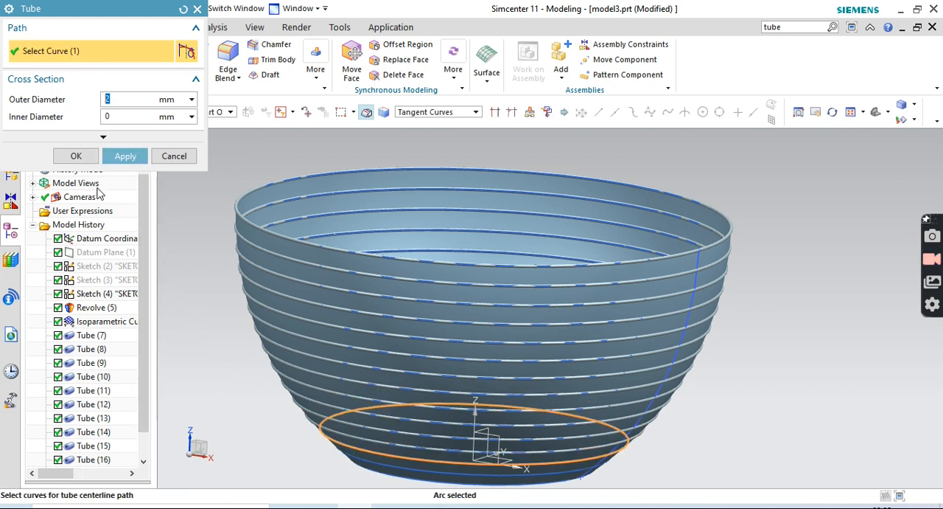
left_click(125, 156)
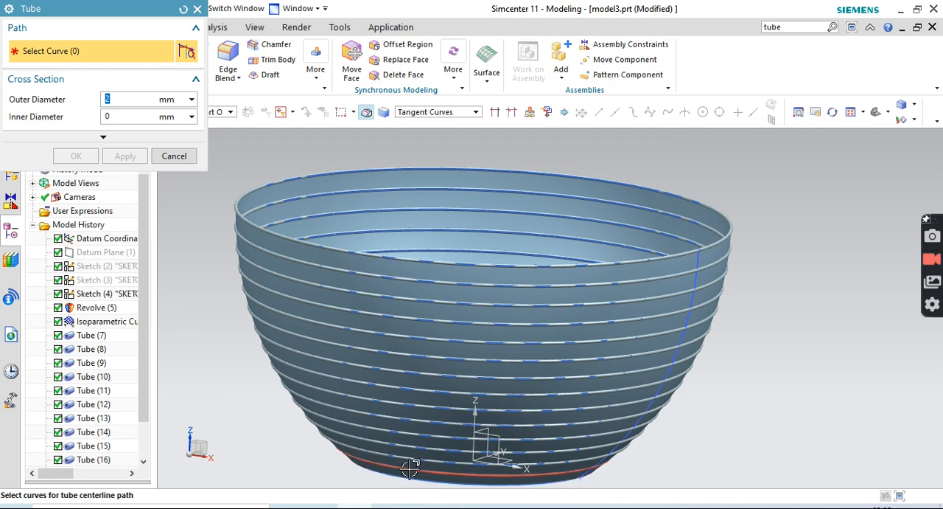
Create separate 2 mm solid tubes along the two lowest ring curves at the bowl's base and leave the Tube command
left_click(410, 468)
left_click(125, 156)
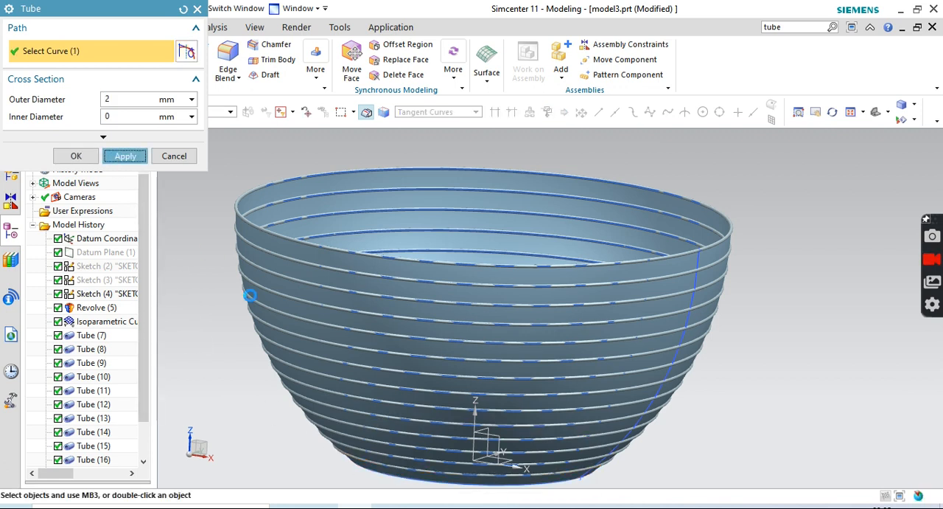
left_click(353, 458)
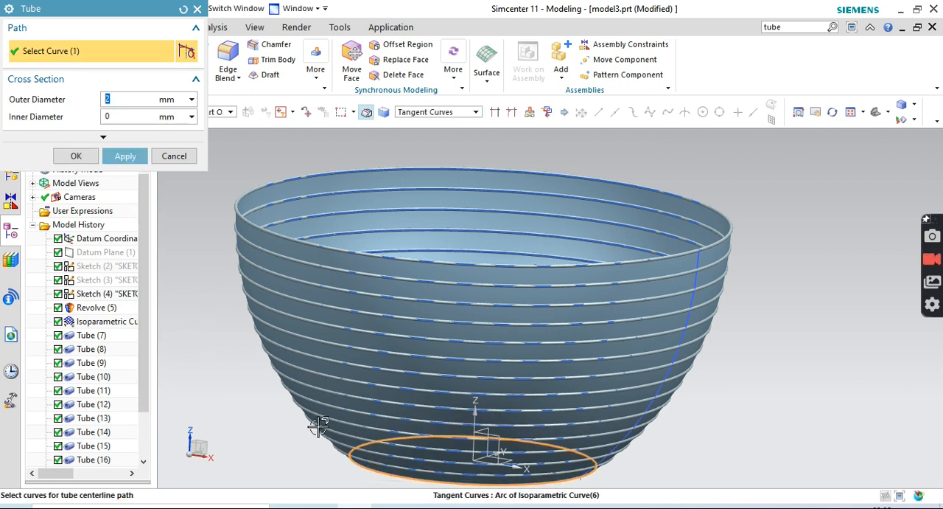
left_click(125, 156)
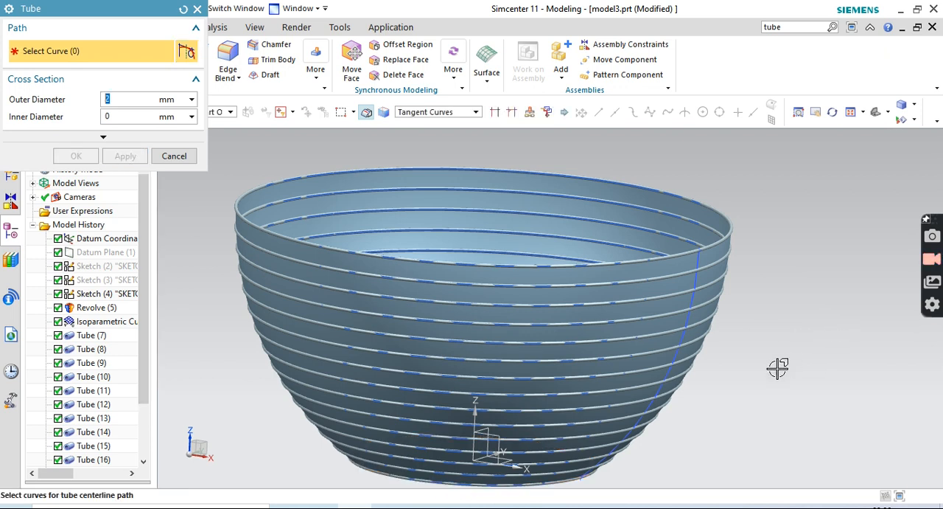
left_click(197, 10)
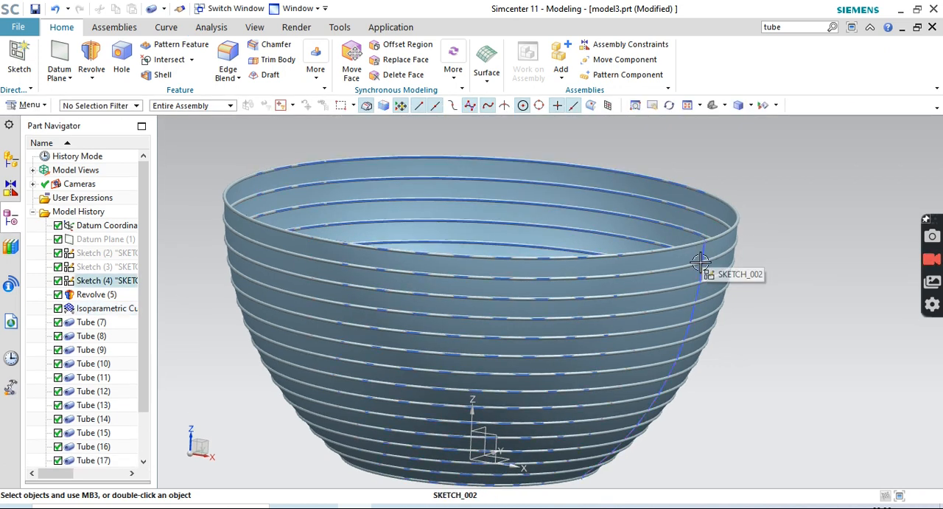
Create a tube with 2 mm outer and 0 mm inner diameter along the bowl's sketched profile arc
left_click(489, 83)
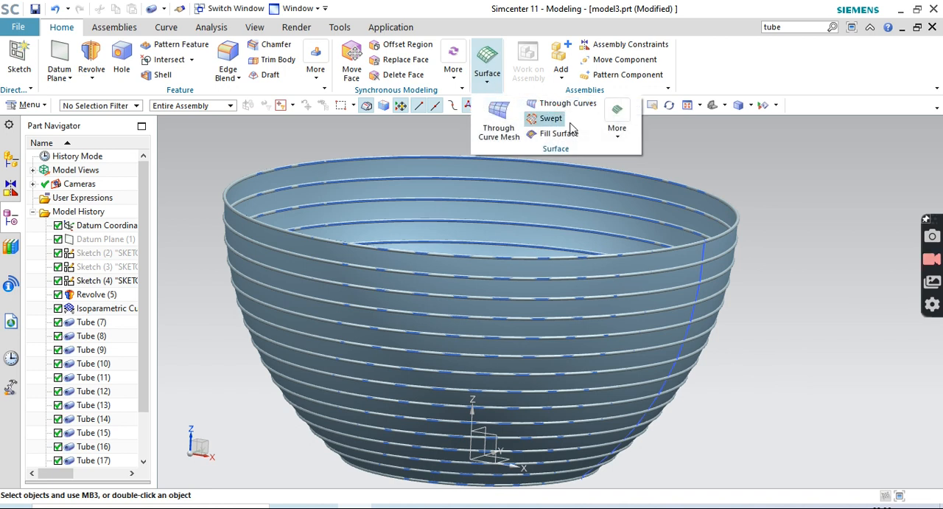
left_click(617, 140)
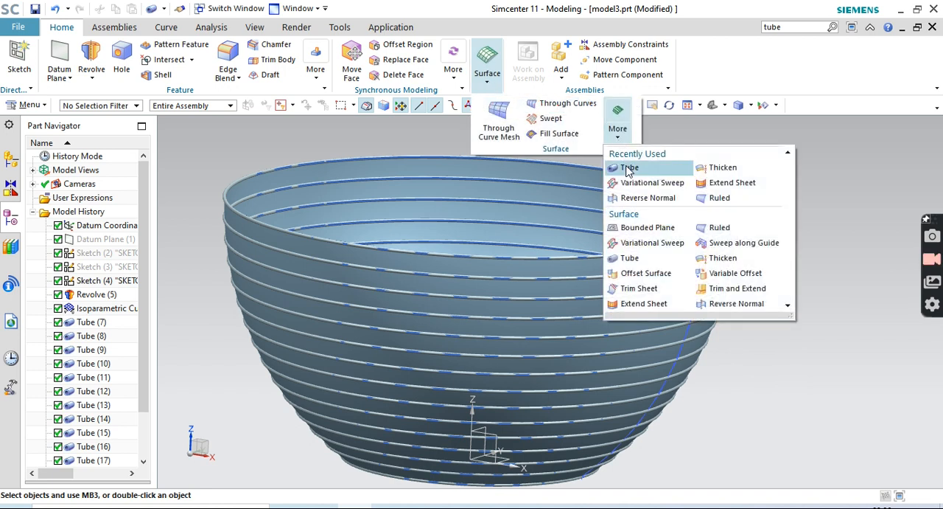
left_click(628, 168)
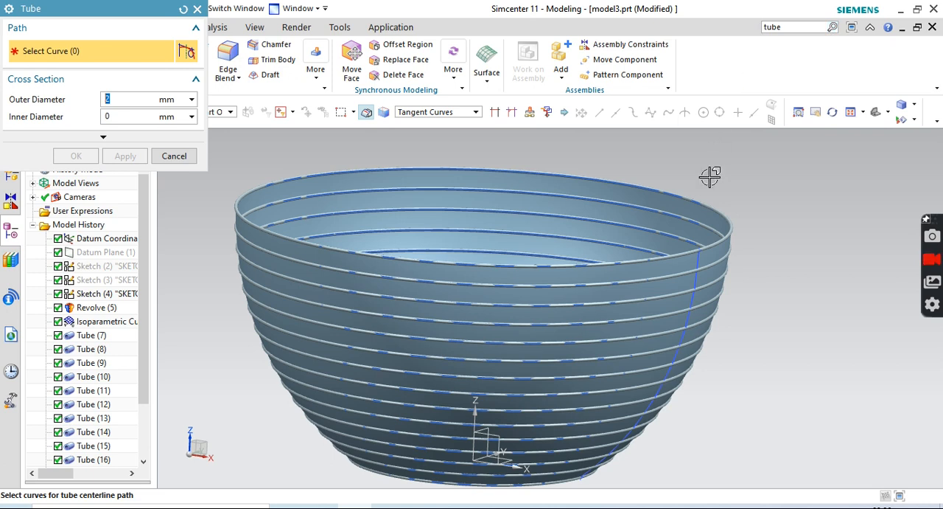
left_click(701, 255)
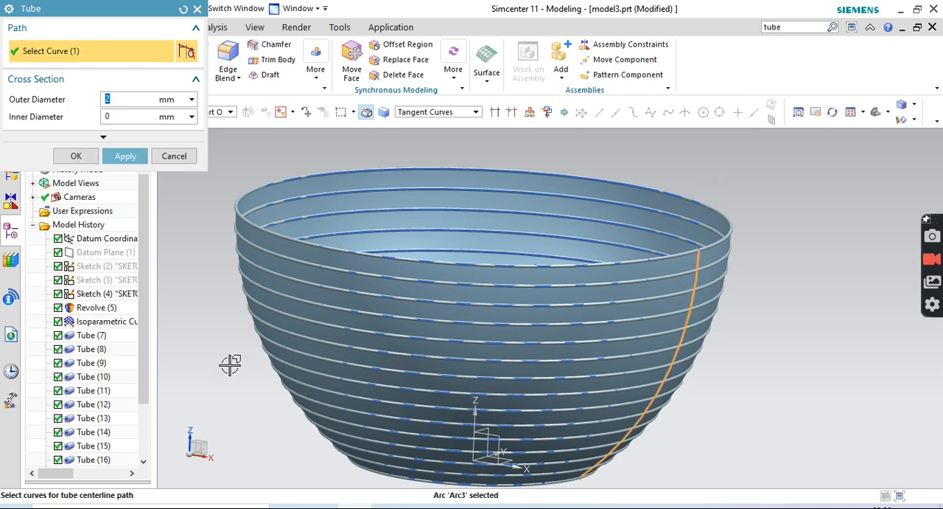
left_click(127, 158)
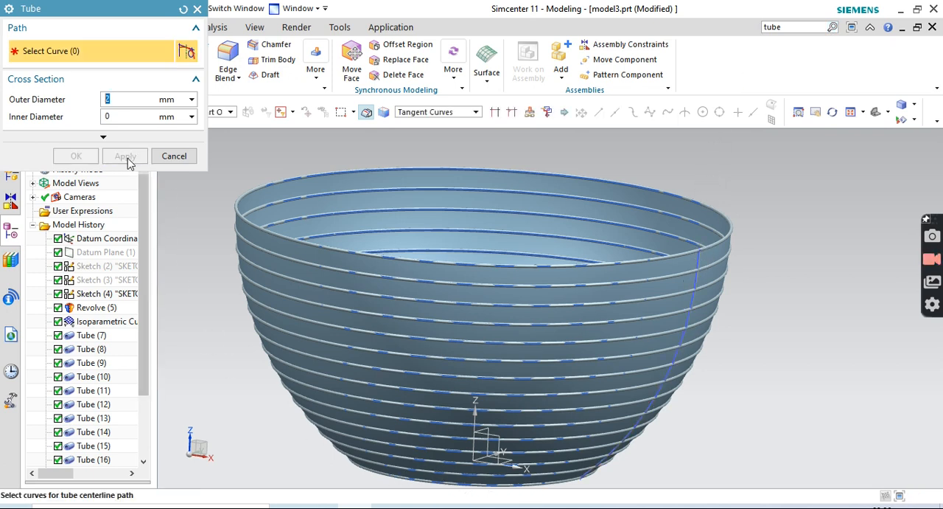
left_click(198, 9)
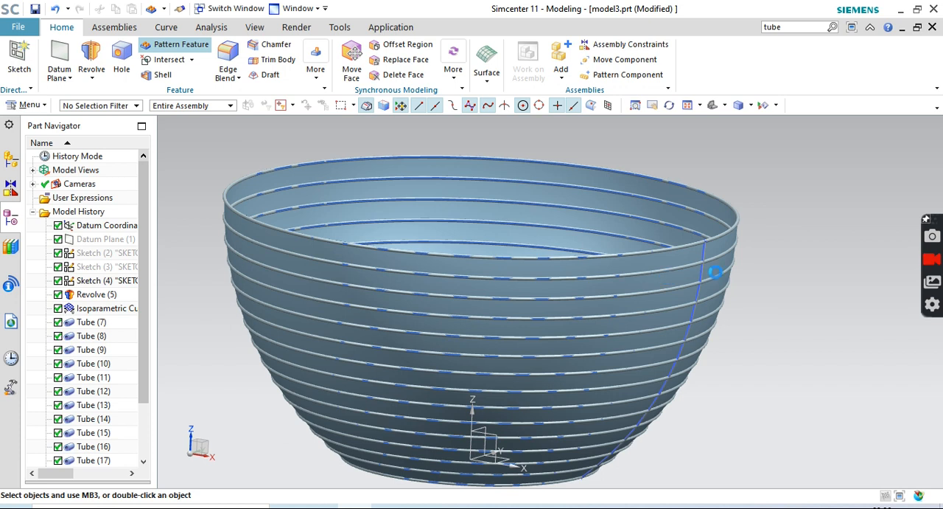
Pattern the profile-arc tube circularly about the Z axis through the origin, with a count of 11 over a 360° span
left_click(177, 44)
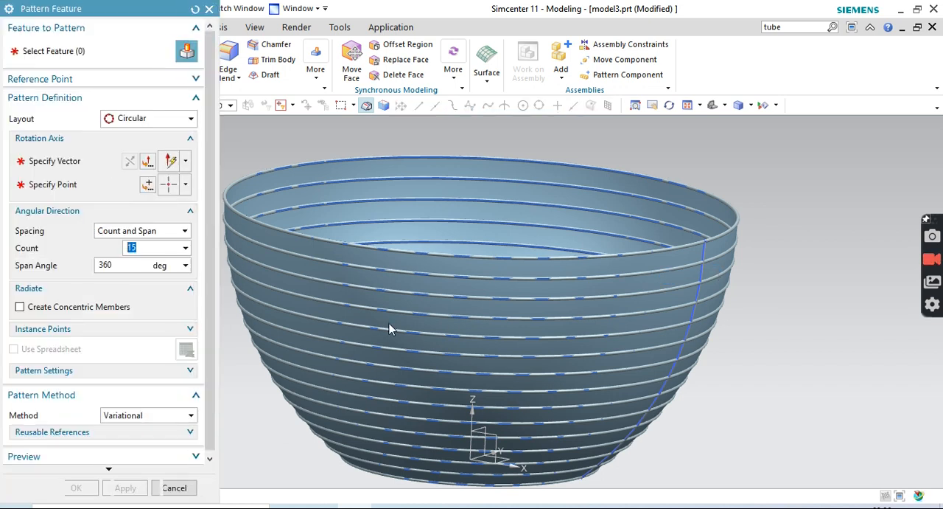
left_click_drag(109, 15, 611, 49)
left_click_drag(141, 245, 144, 433)
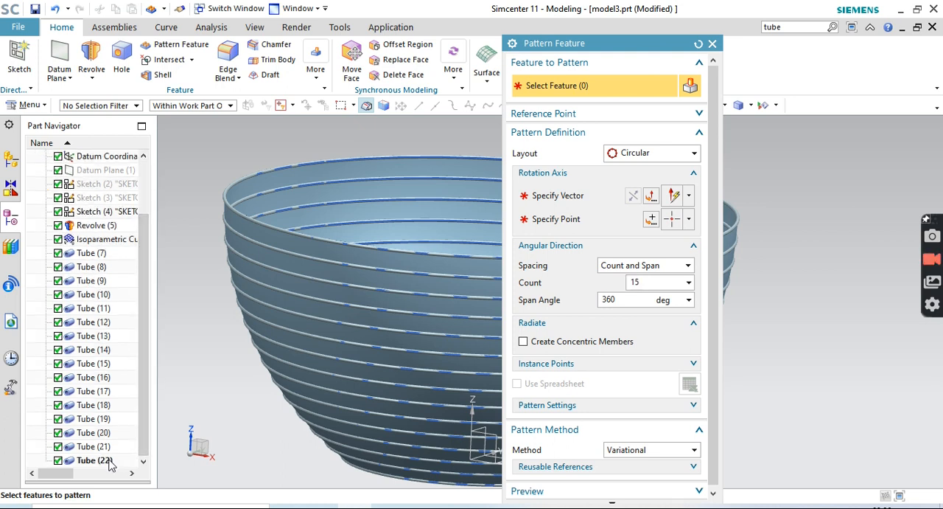
left_click(95, 460)
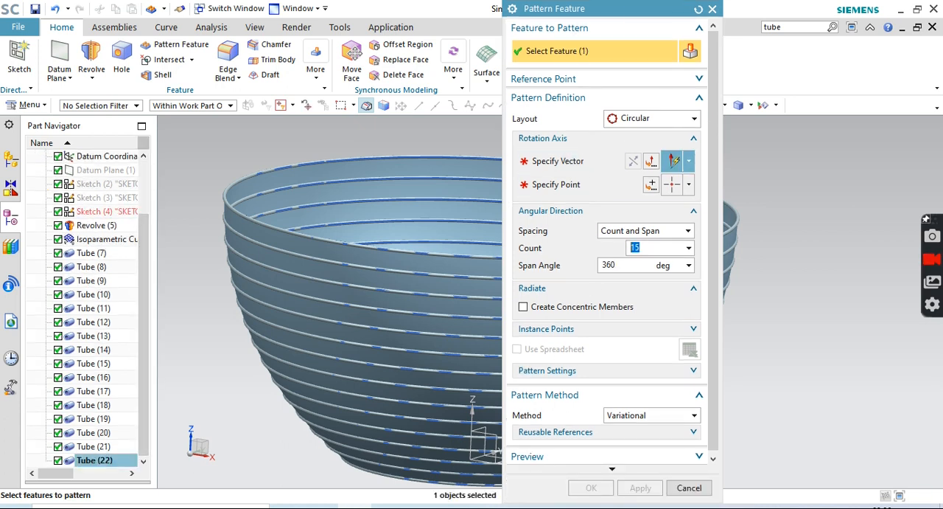
left_click_drag(630, 11, 208, 5)
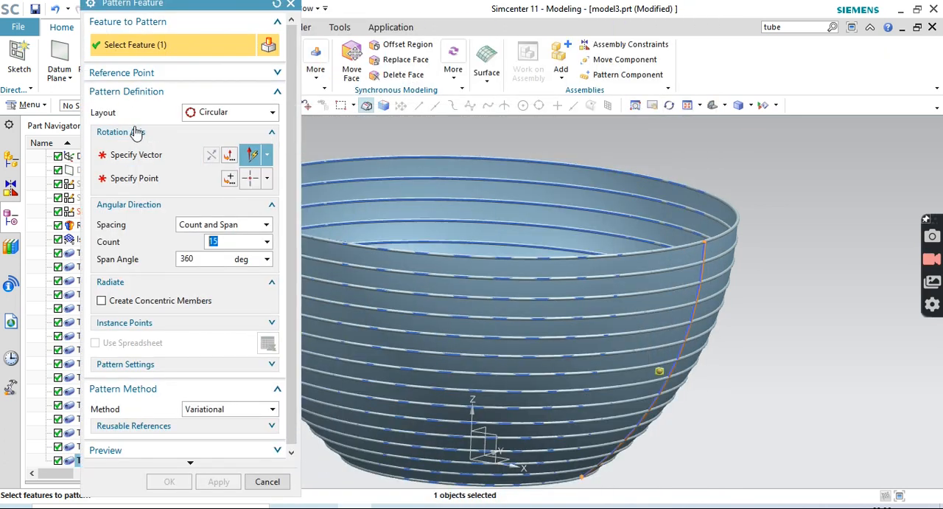
left_click(136, 155)
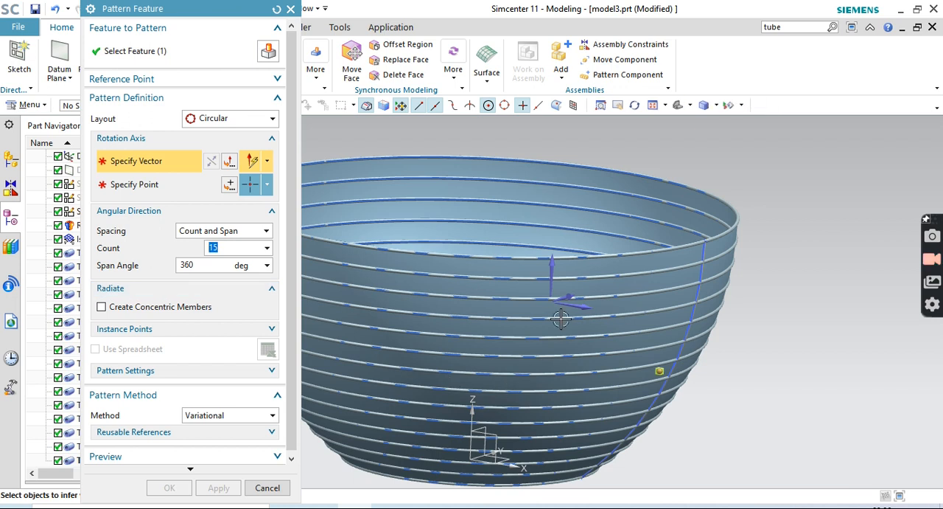
left_click(473, 420)
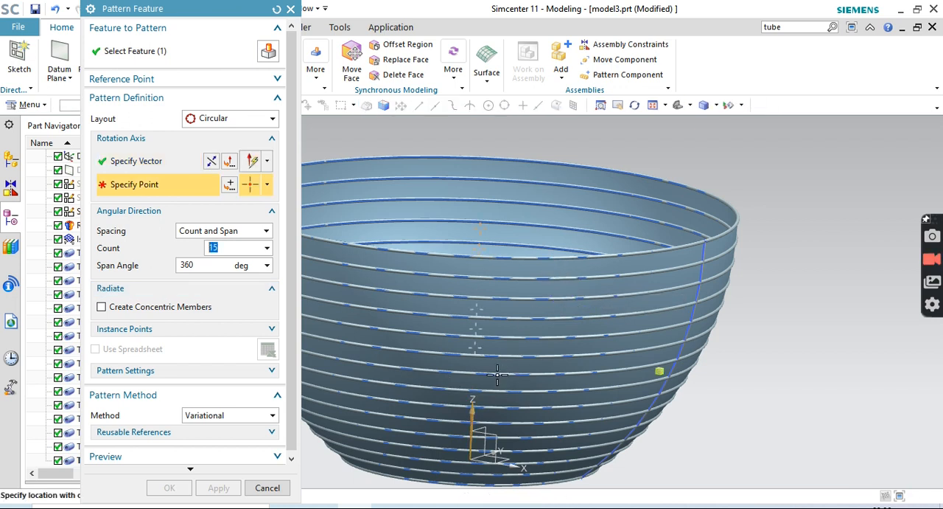
left_click(229, 185)
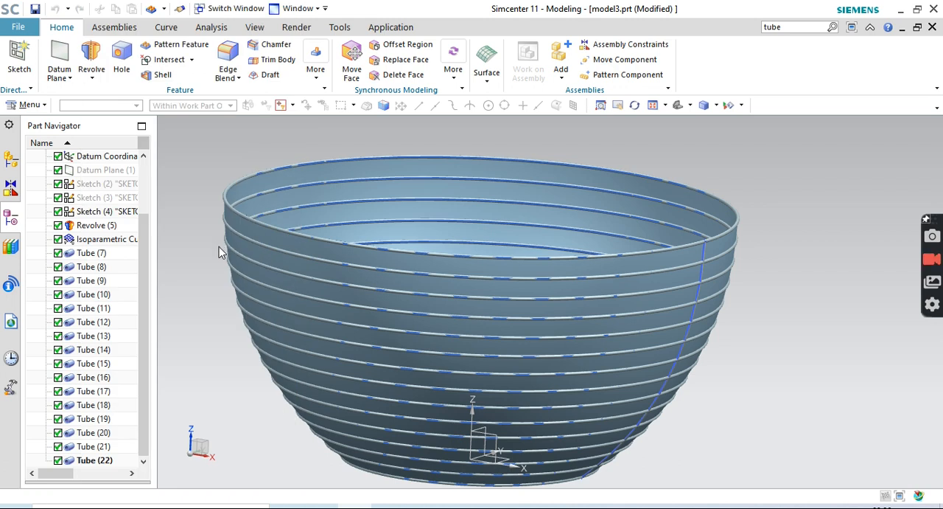
left_click(207, 281)
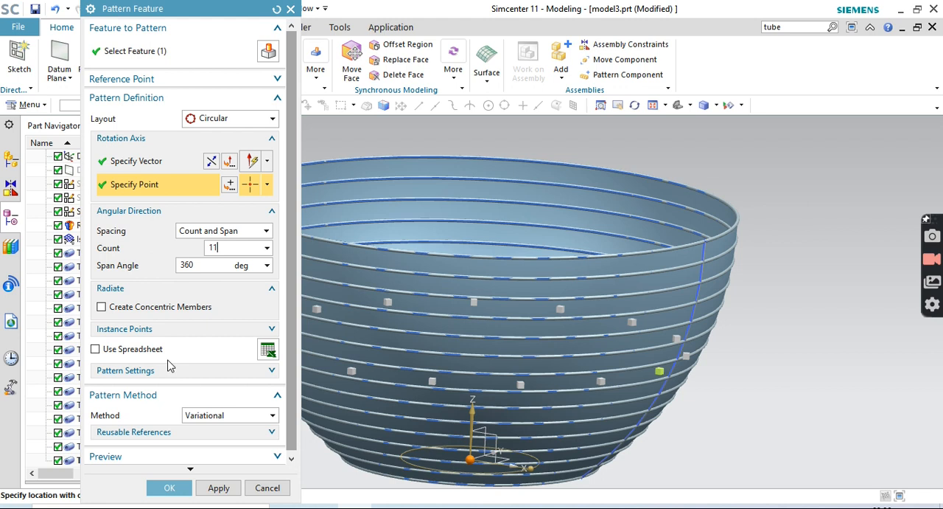
left_click(163, 487)
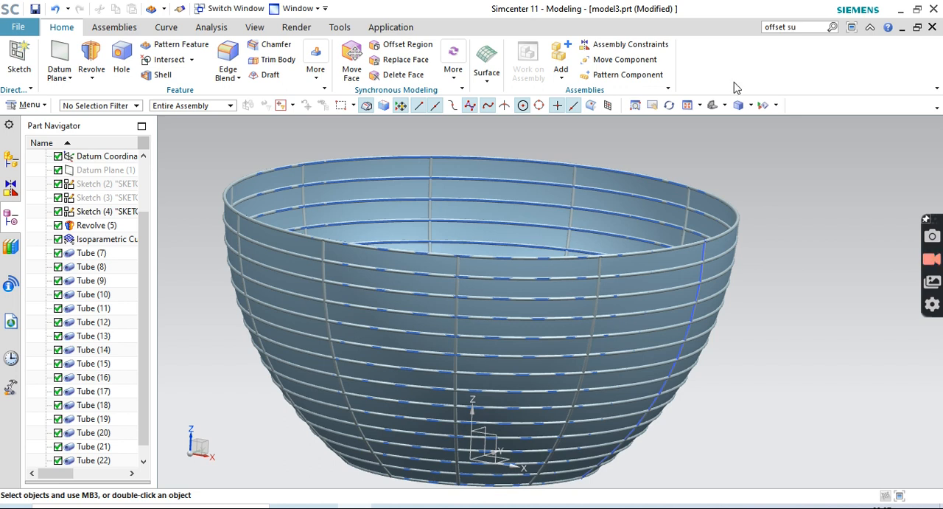
left_click(833, 27)
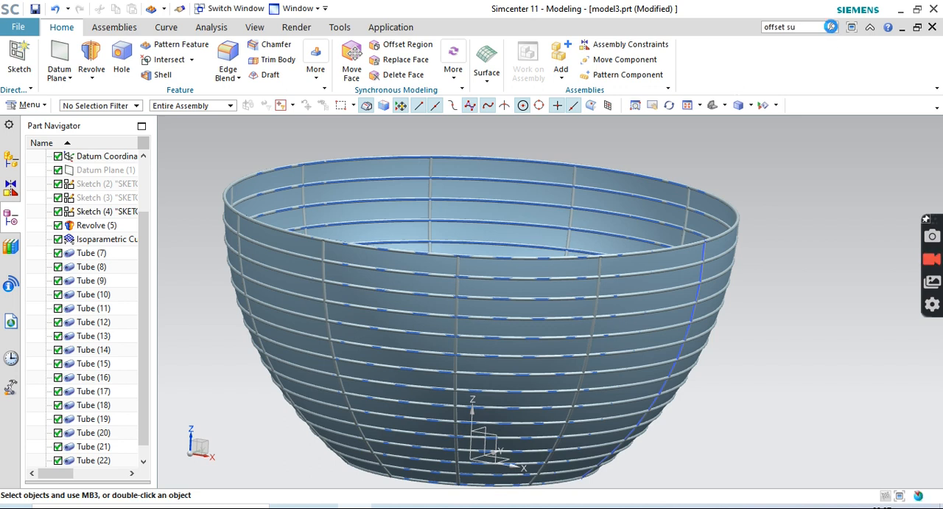
mouse_move(759, 245)
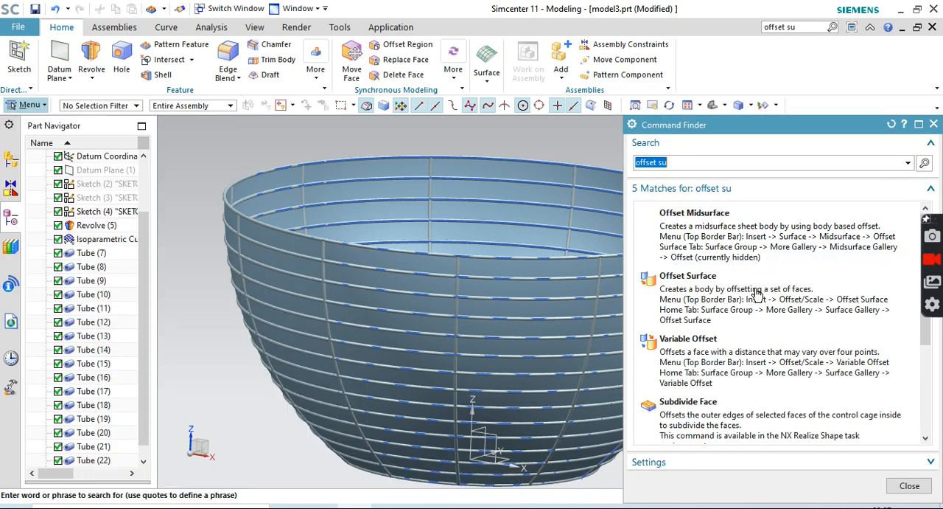
mouse_move(751, 367)
scroll(751, 366, "down", 1)
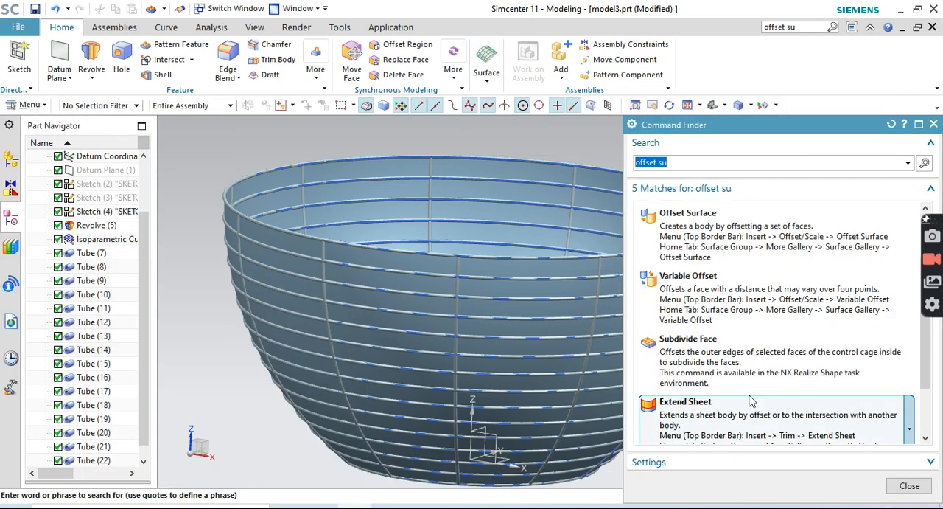
scroll(718, 395, "down", 1)
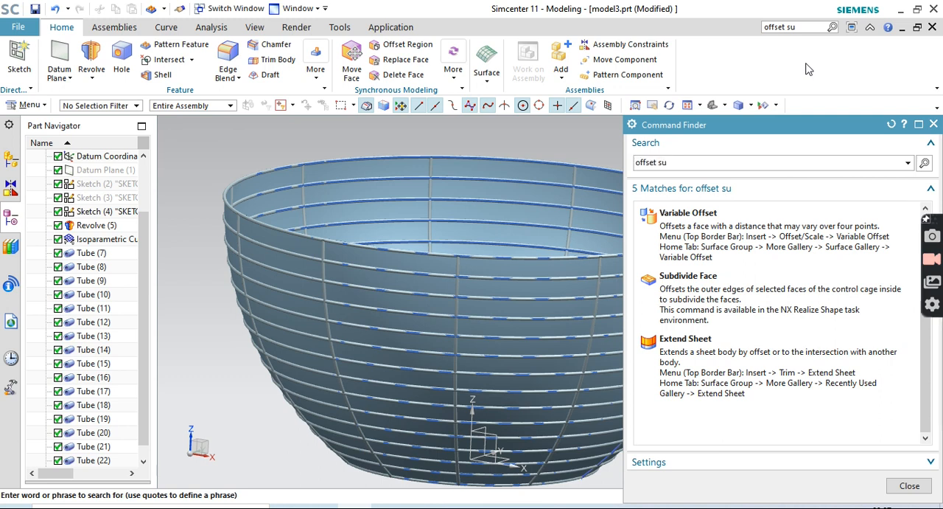
Create an Offset Surface of the revolved bowl face with an offset of 0 mm
left_click(803, 26)
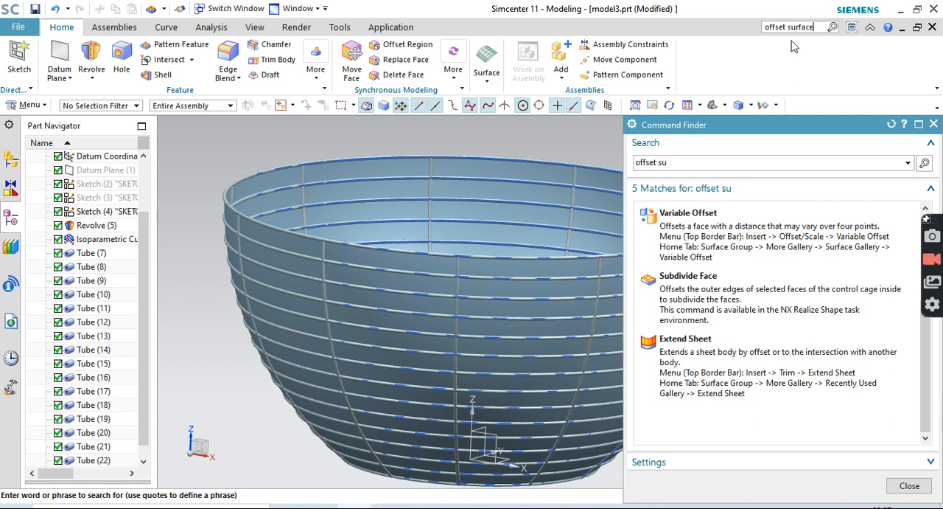
type("offset surface")
key("Return")
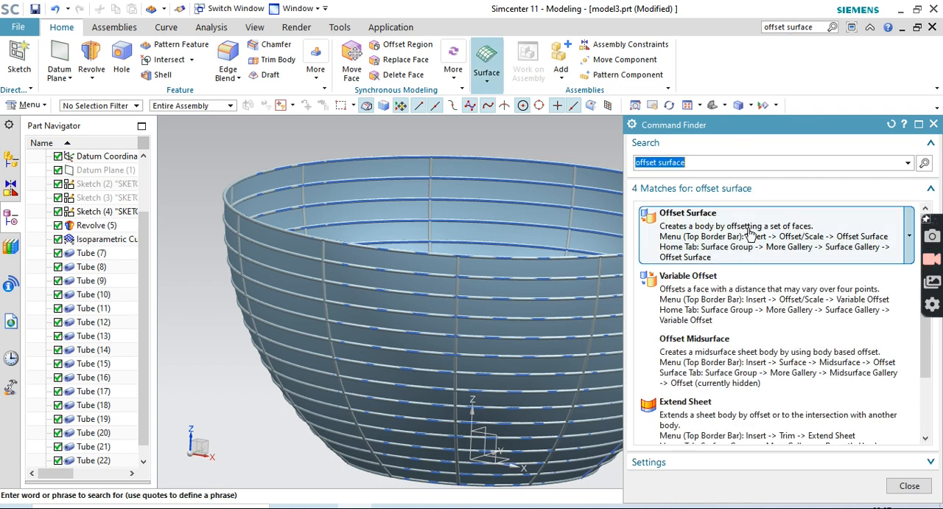
left_click(775, 215)
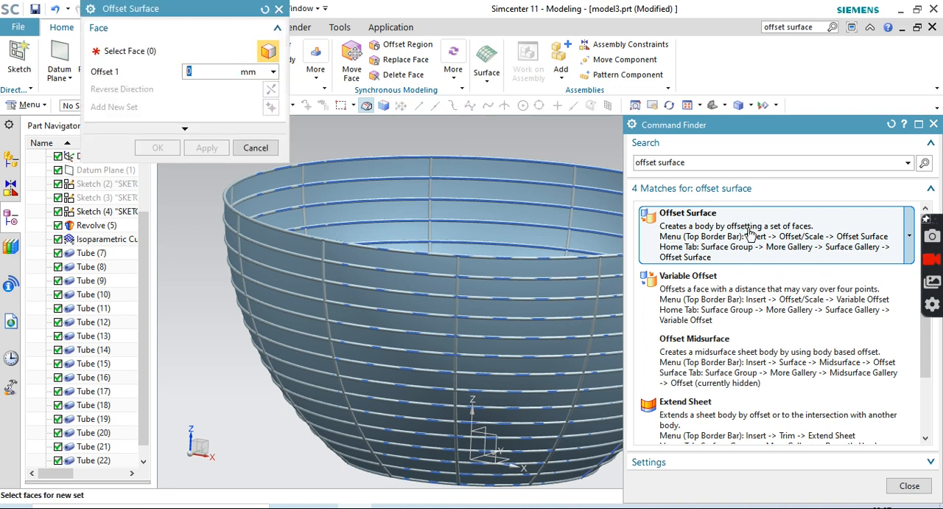
left_click(934, 123)
left_click(480, 170)
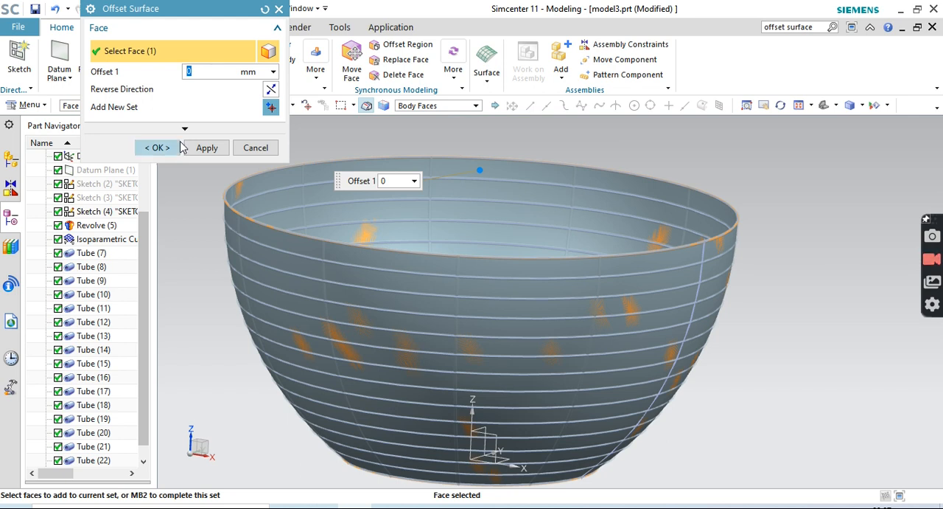
left_click(157, 148)
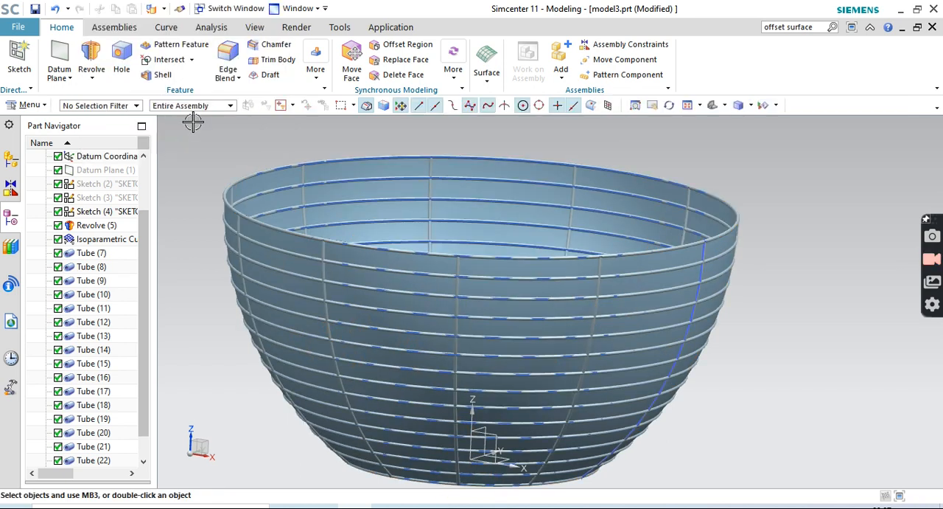
Set up an Intersect with the offset surface as target and the eight uppermost ring tubes as tool bodies
left_click(171, 65)
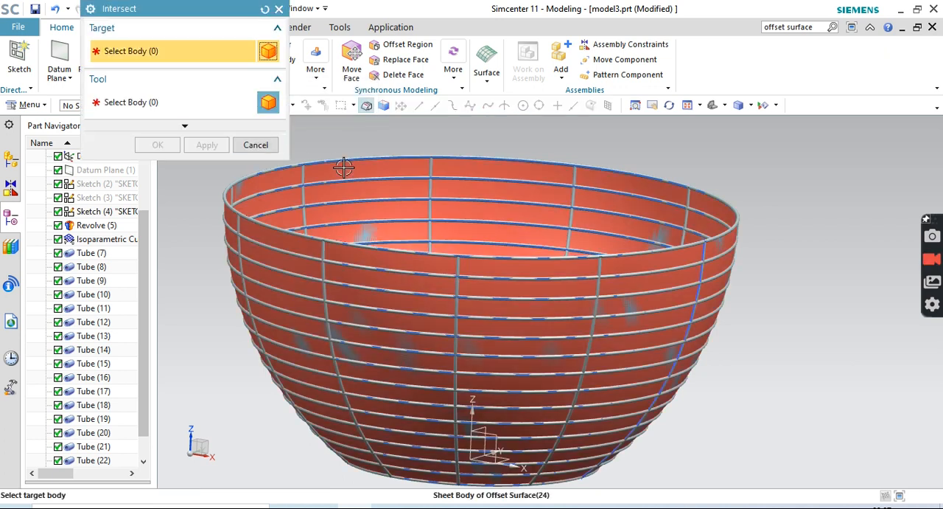
left_click(348, 171)
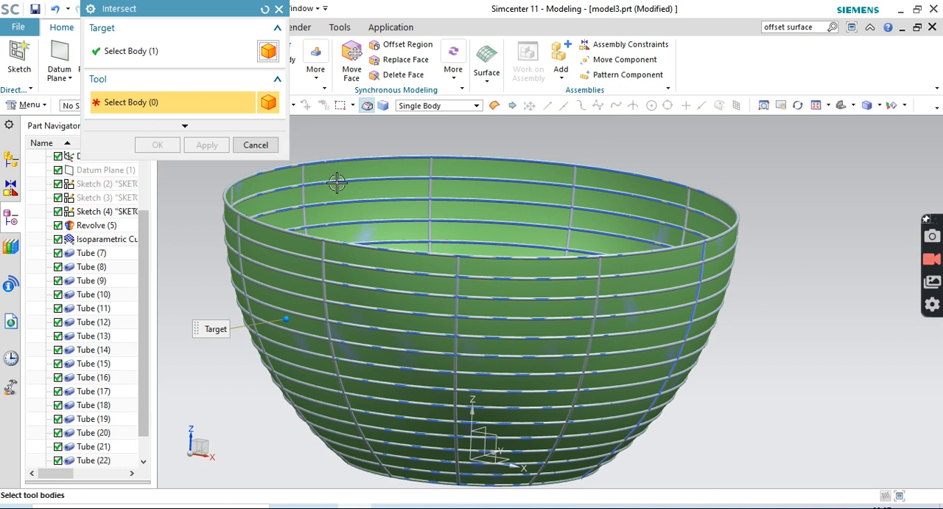
left_click(369, 156)
left_click(375, 177)
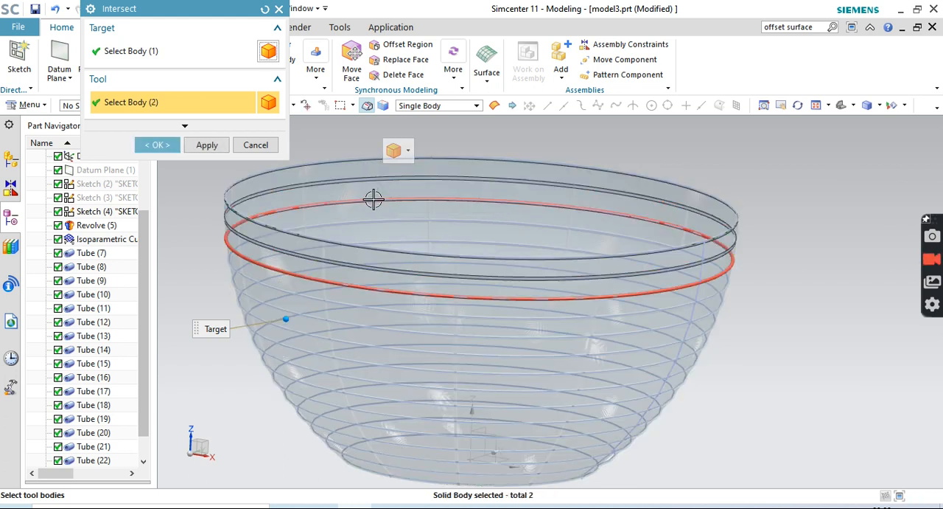
left_click(375, 201)
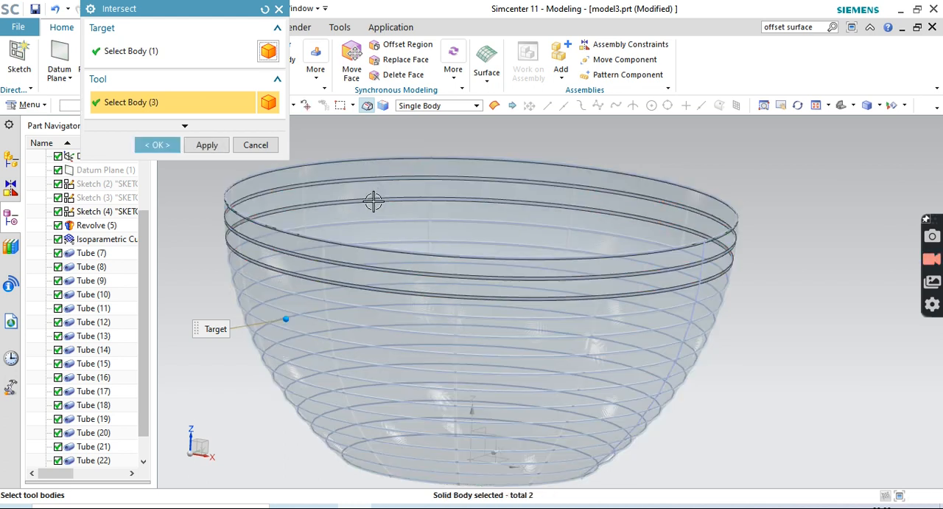
left_click(392, 237)
left_click(399, 241)
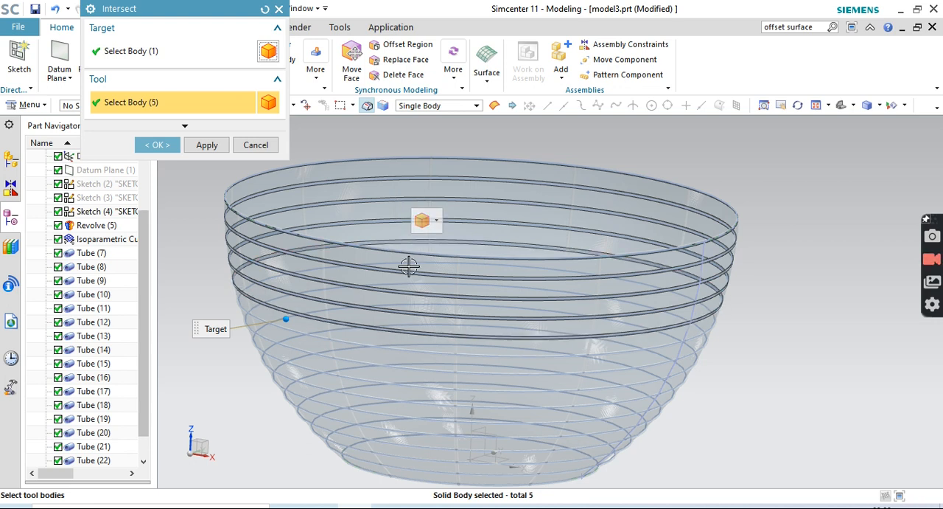
left_click(407, 263)
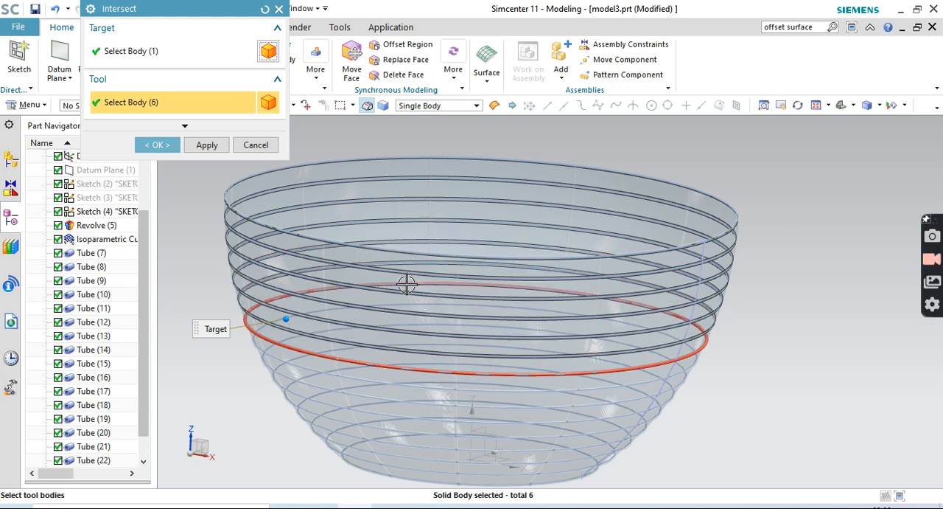
left_click(407, 305)
left_click(411, 307)
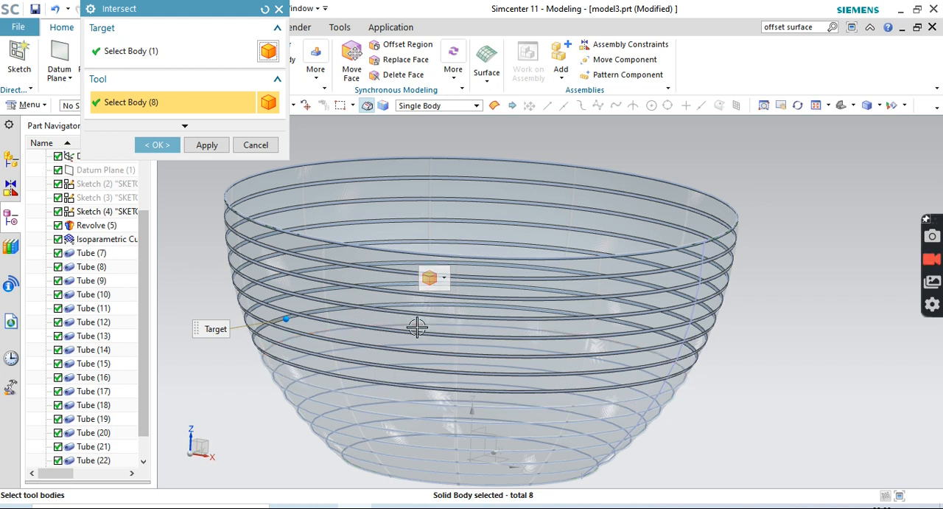
Add the seven remaining ring tubes down to the bowl's base as tool bodies and complete the Intersect
left_click(421, 324)
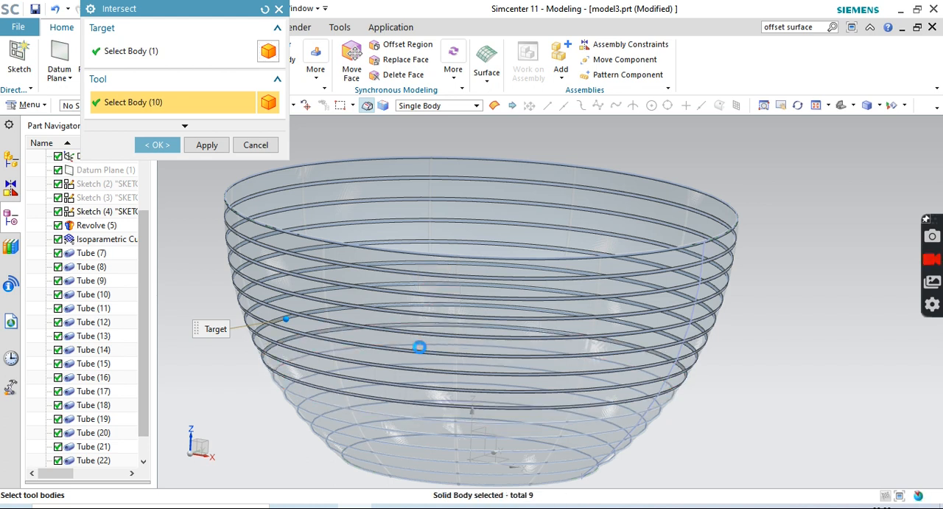
left_click(418, 351)
left_click(428, 378)
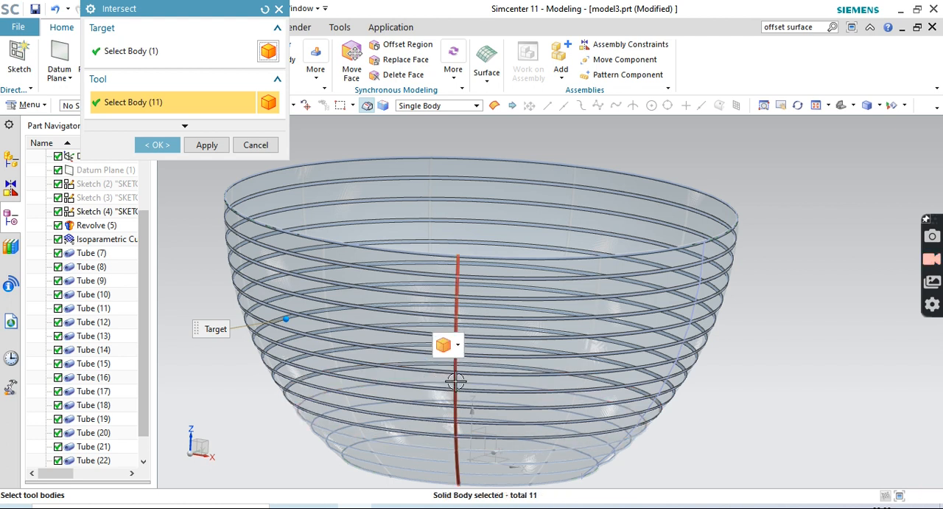
left_click(443, 384)
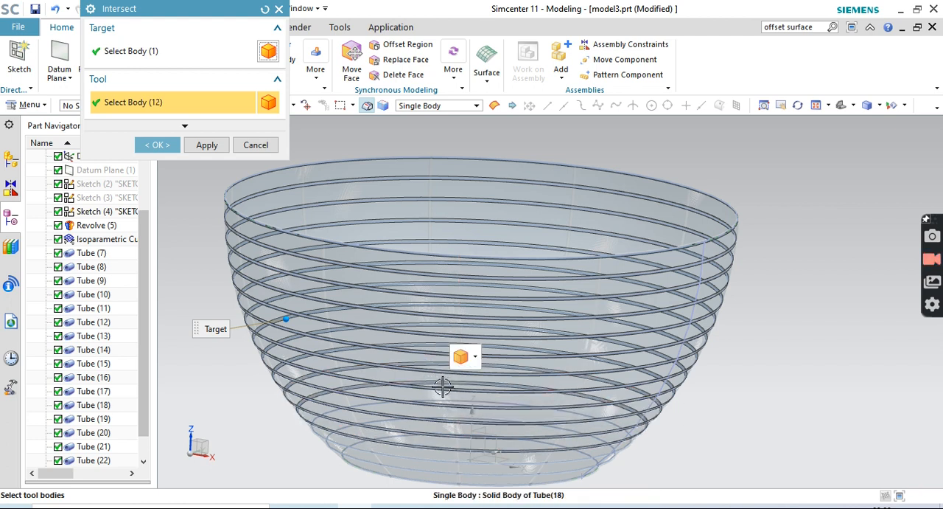
left_click(446, 399)
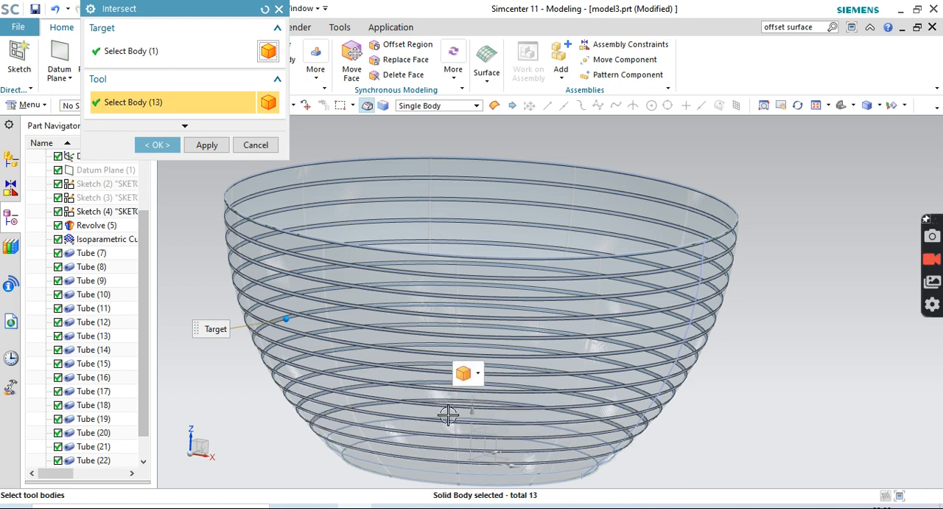
middle_click_drag(833, 370, 827, 391)
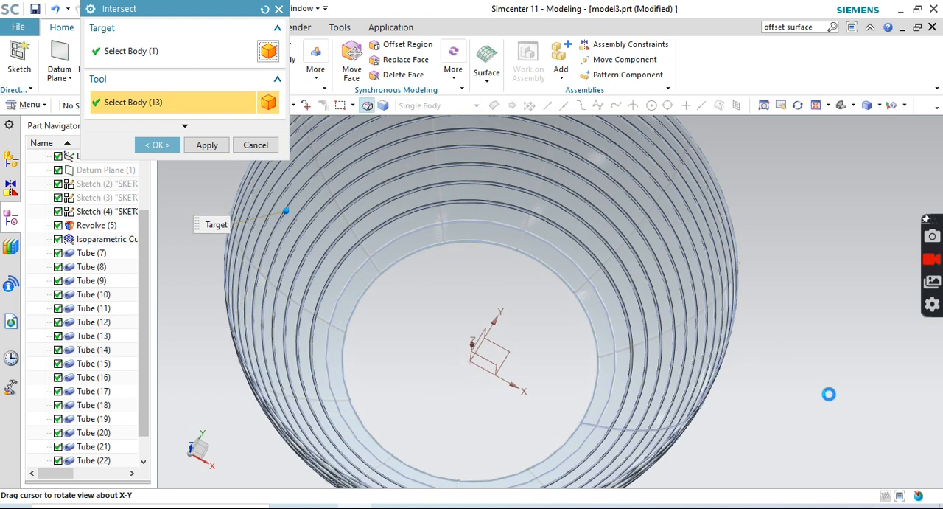
left_click(581, 271)
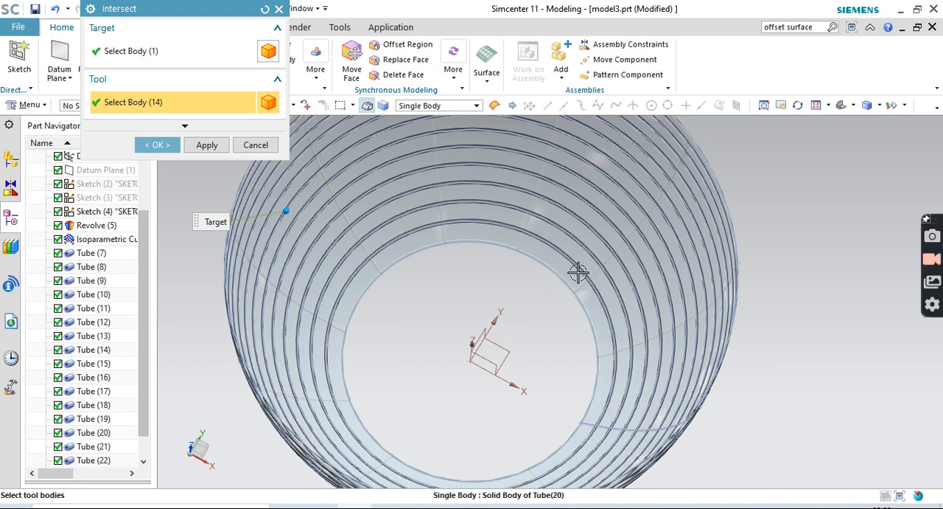
left_click(558, 275)
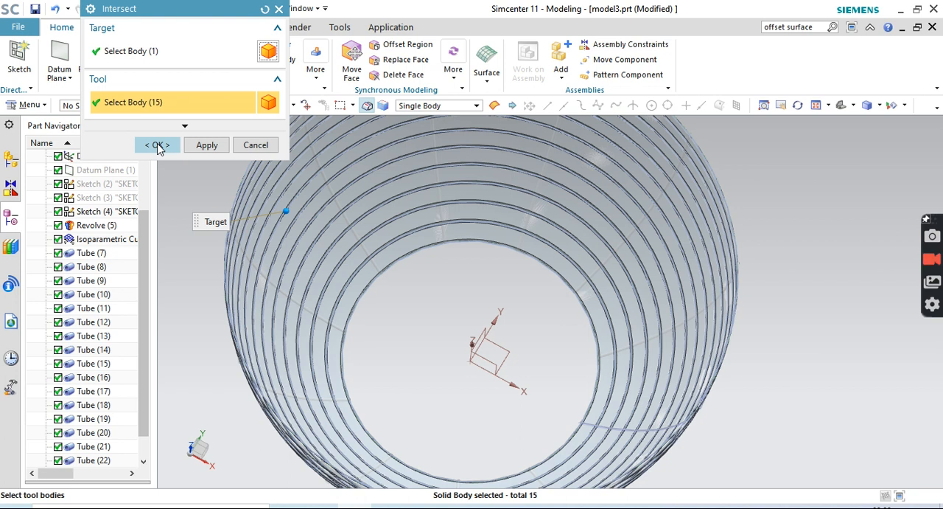
left_click(159, 146)
Try to intersect the remaining bowl sheet with the two vertical tubes at the bowl's front
middle_click_drag(887, 303, 886, 256)
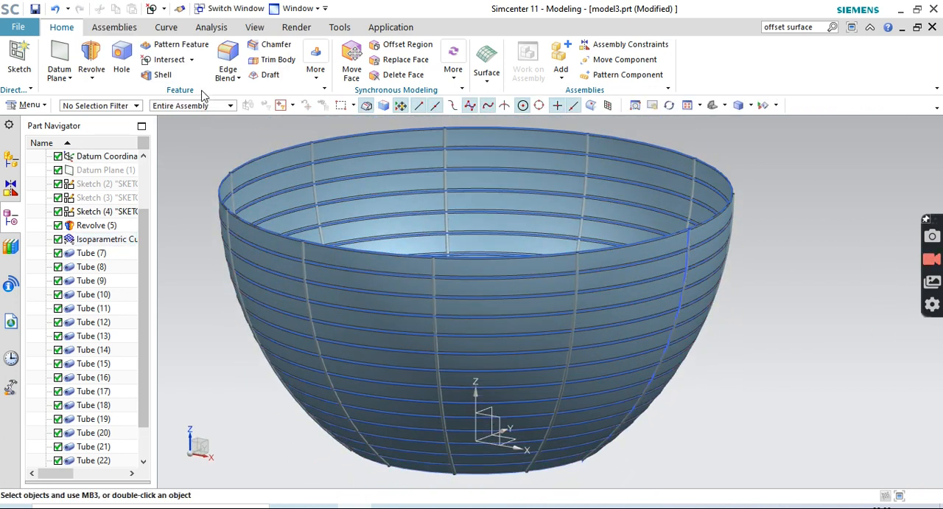
left_click(155, 63)
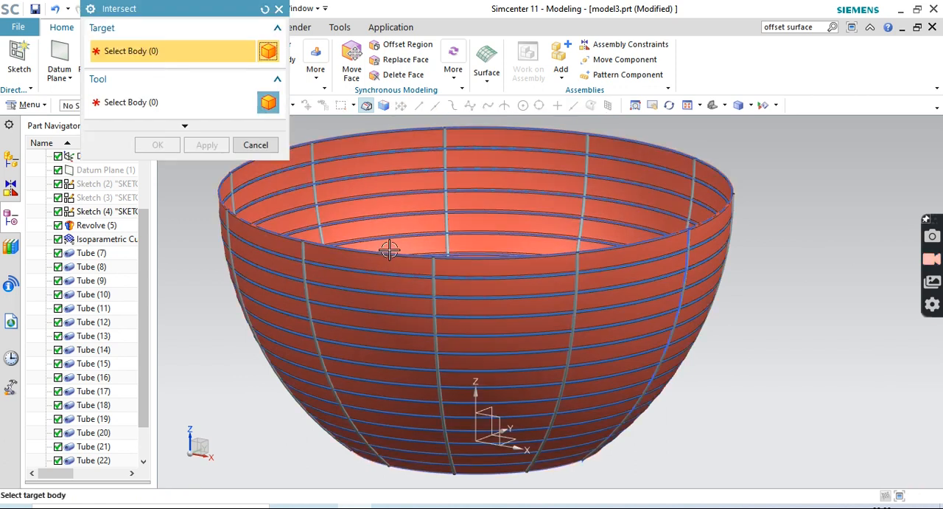
left_click(379, 264)
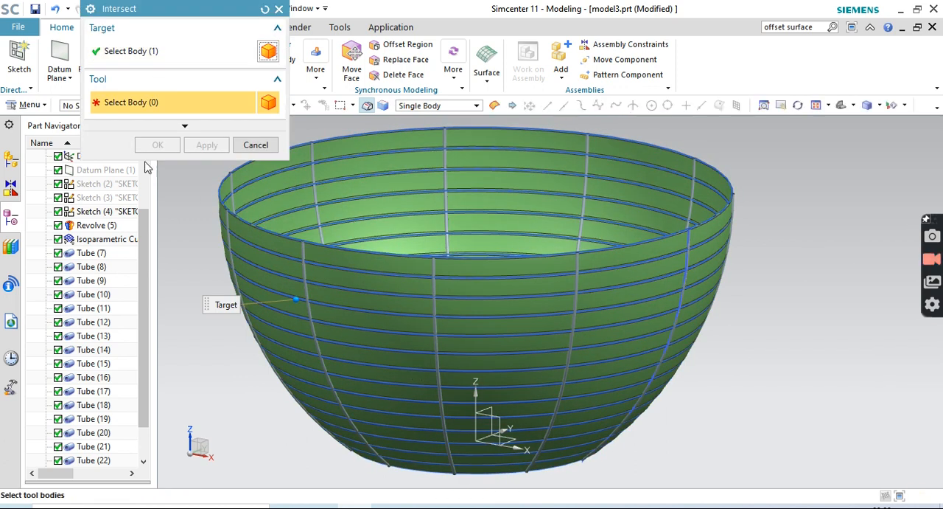
left_click(435, 293)
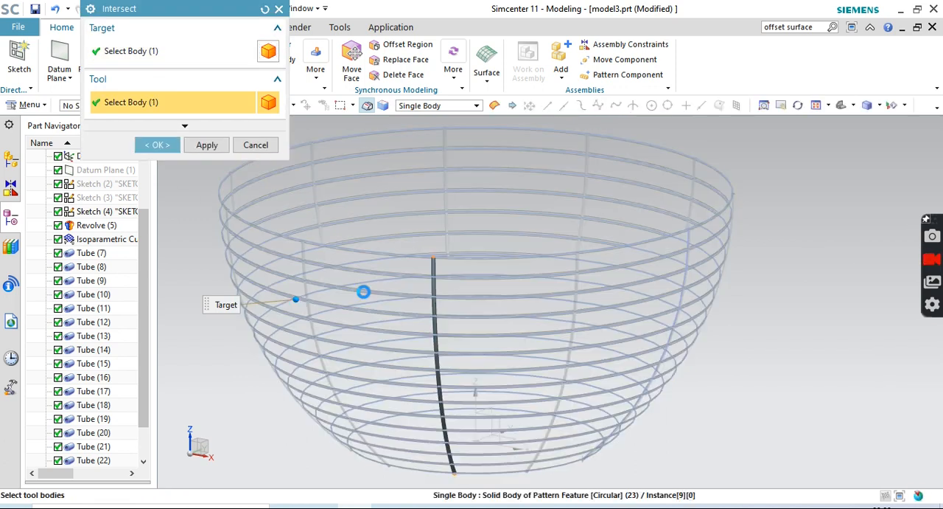
left_click(300, 296)
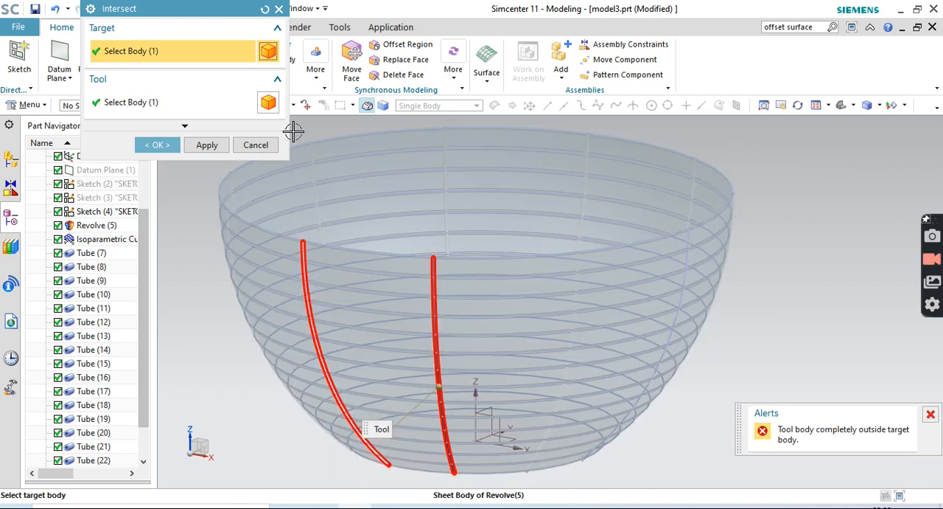
left_click(263, 11)
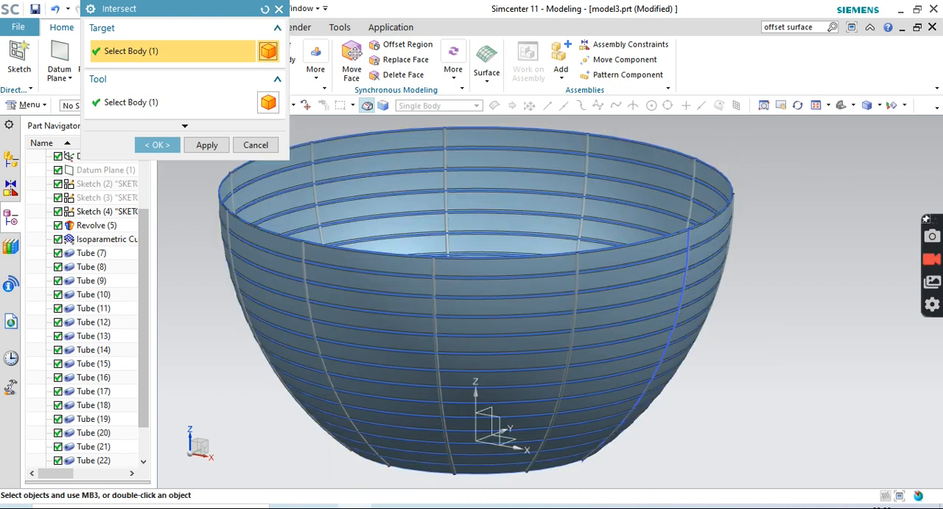
Set the remaining revolved bowl sheet as Intersect target and select four adjacent vertical tubes on the bowl's far side as tool bodies
left_click(389, 266)
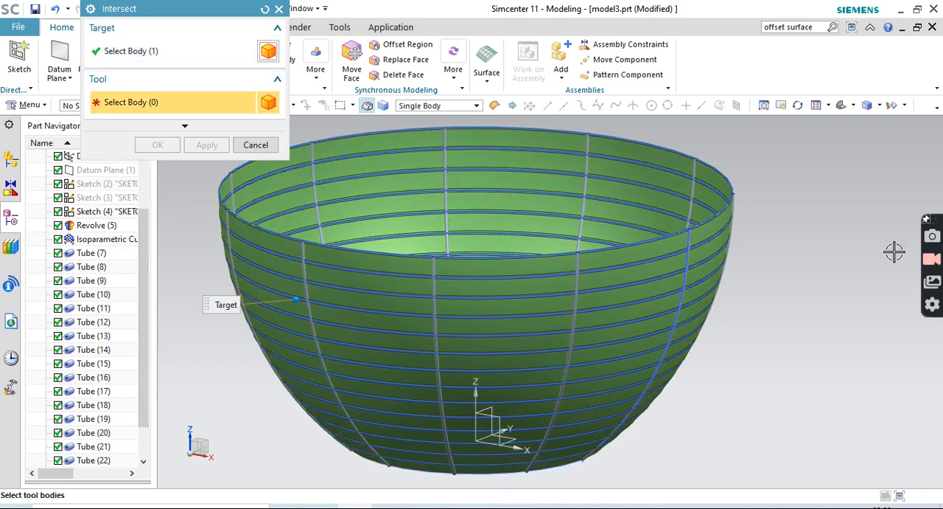
middle_click_drag(893, 249, 681, 246)
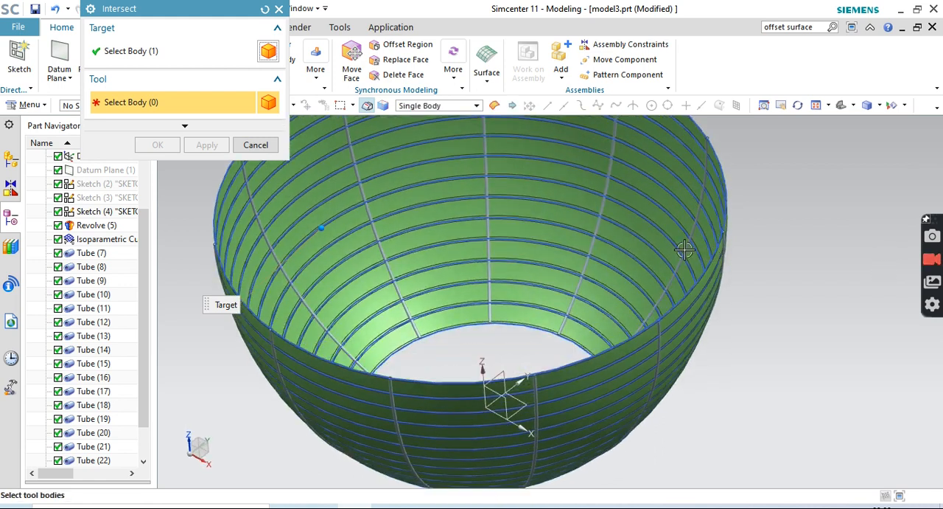
left_click(603, 215)
left_click(489, 207)
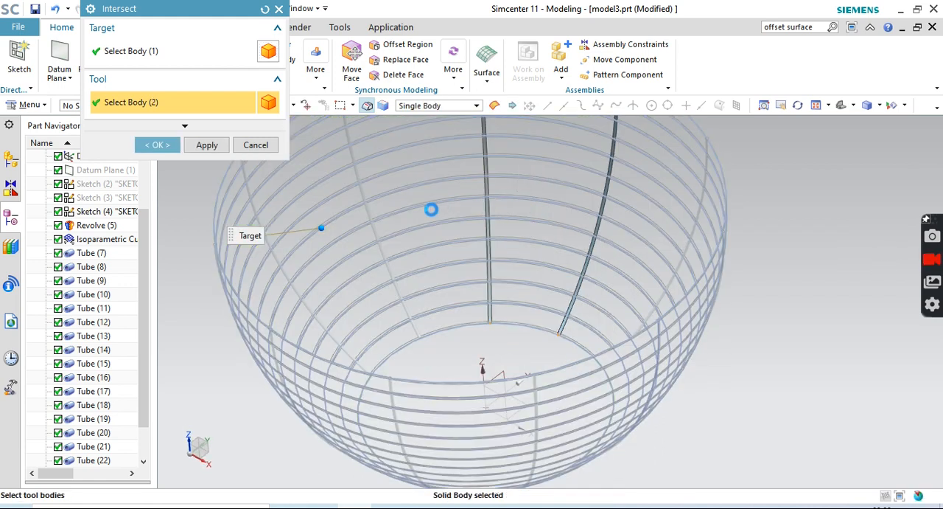
left_click(369, 206)
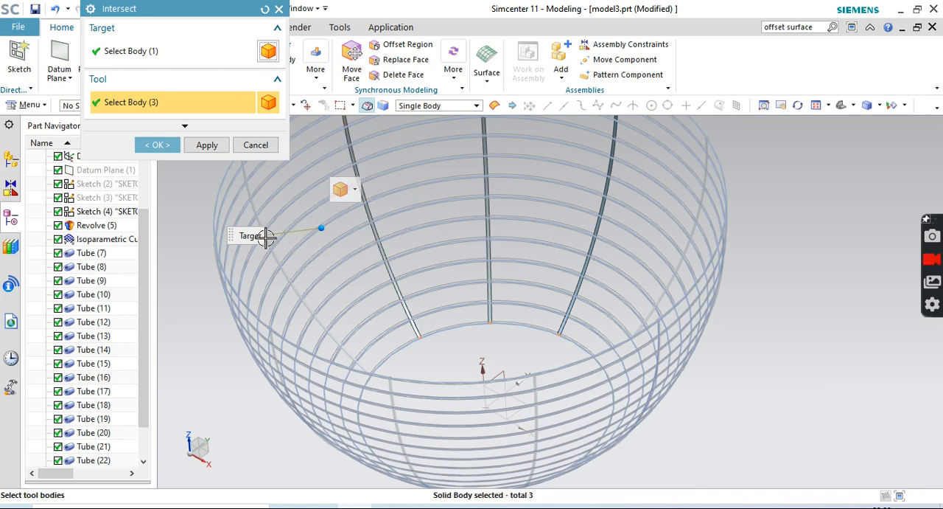
left_click(272, 252)
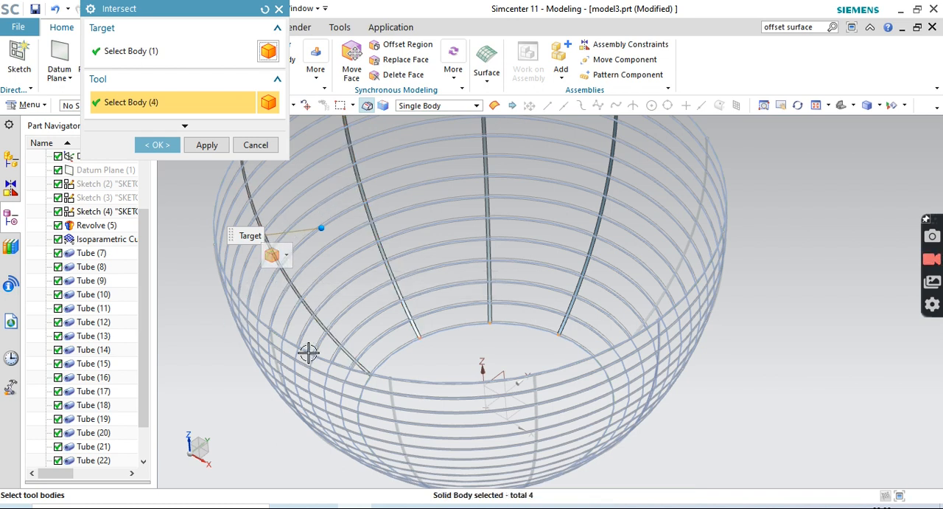
Add five more vertical tubes around the bowl as tool bodies of the Intersect
middle_click_drag(804, 438, 561, 229)
left_click(572, 223)
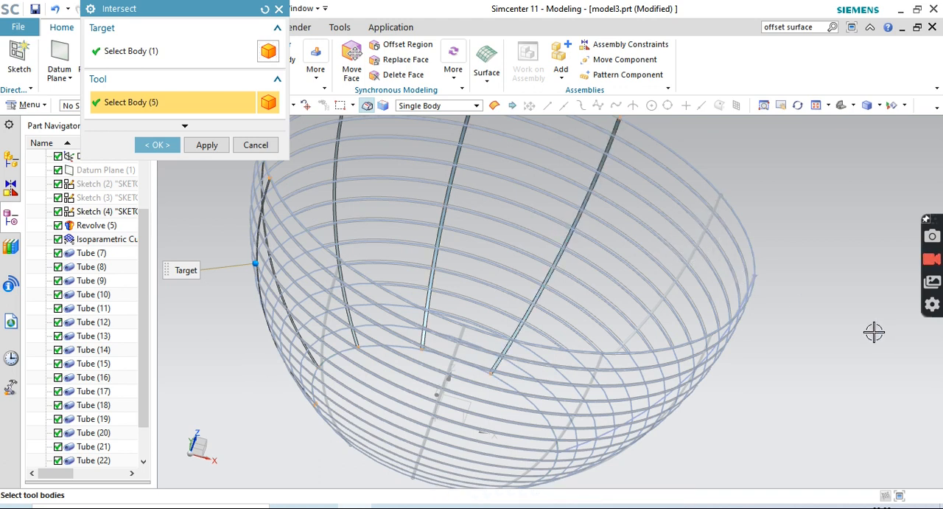
middle_click_drag(875, 332, 811, 319)
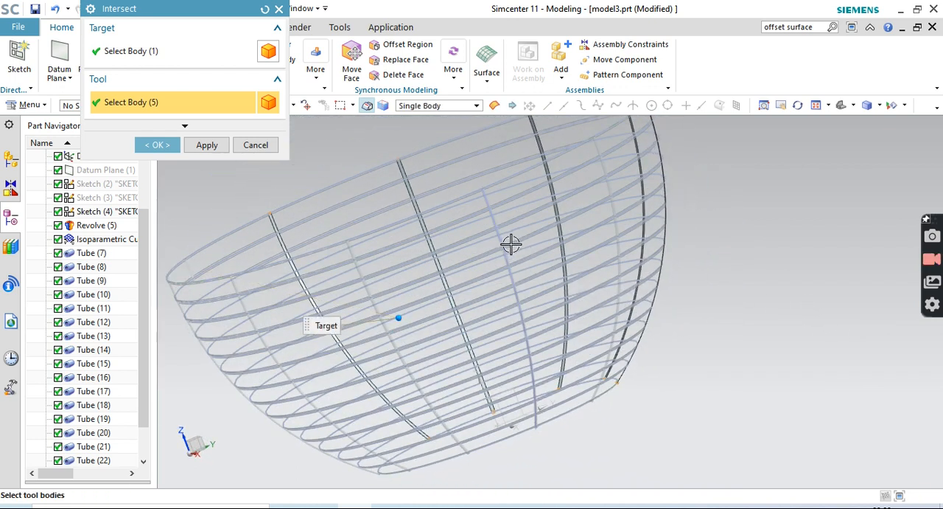
middle_click_drag(818, 381, 667, 382)
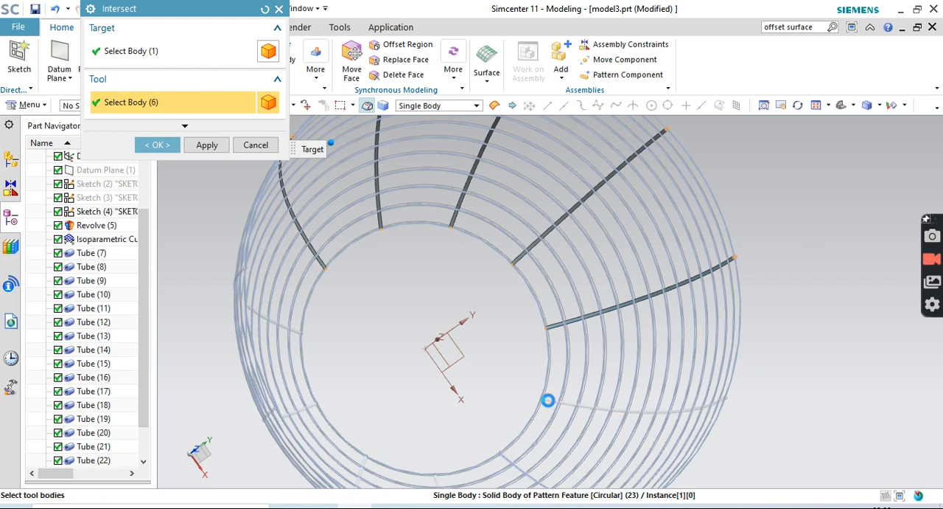
left_click(548, 400)
left_click(504, 454)
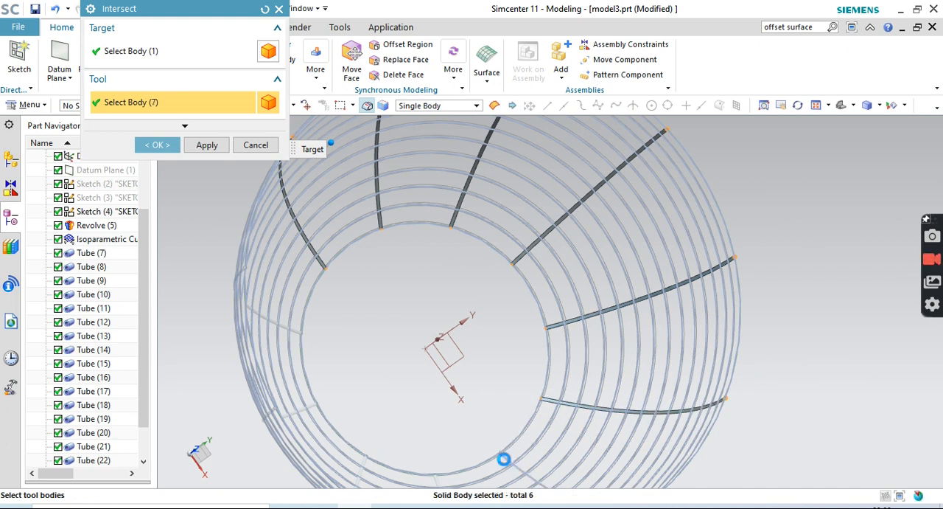
left_click(297, 329)
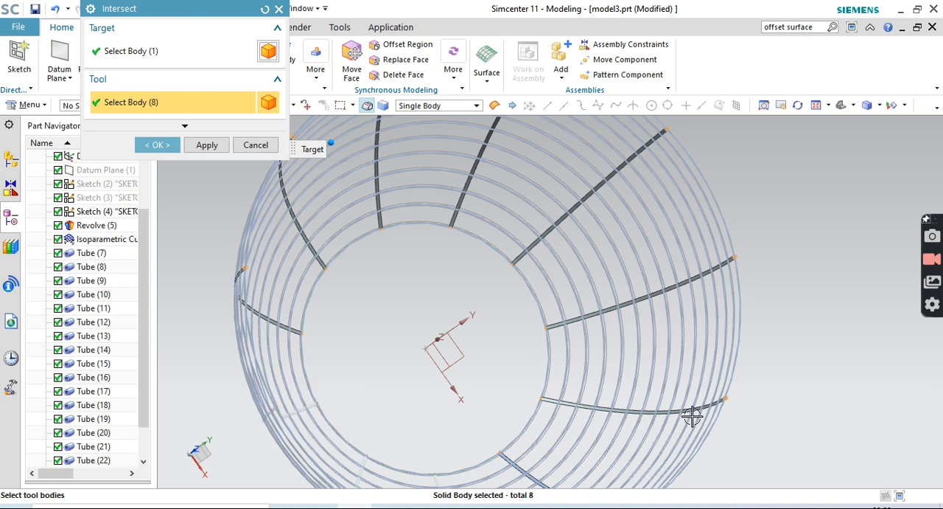
left_click(312, 407)
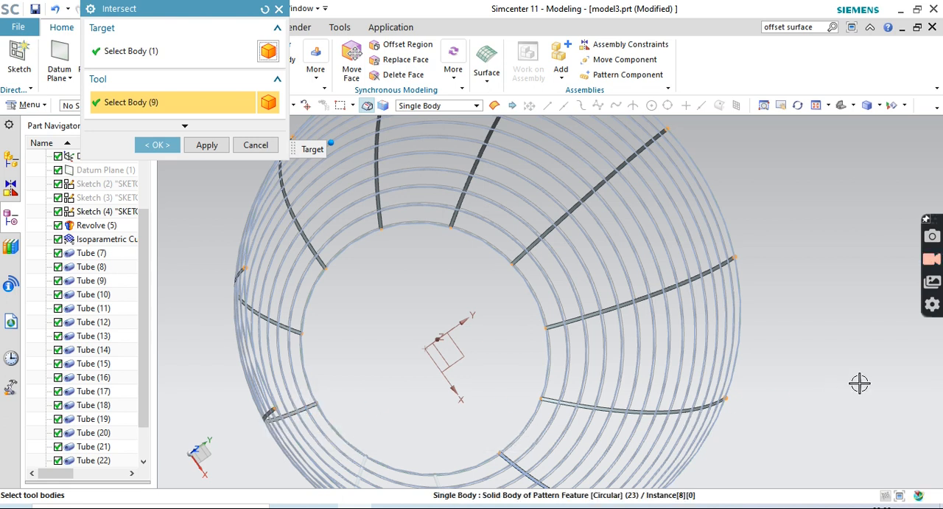
Add the last two unselected vertical tubes as tool bodies and complete the Intersect
middle_click_drag(872, 378, 872, 359)
scroll(872, 359, "down", 2)
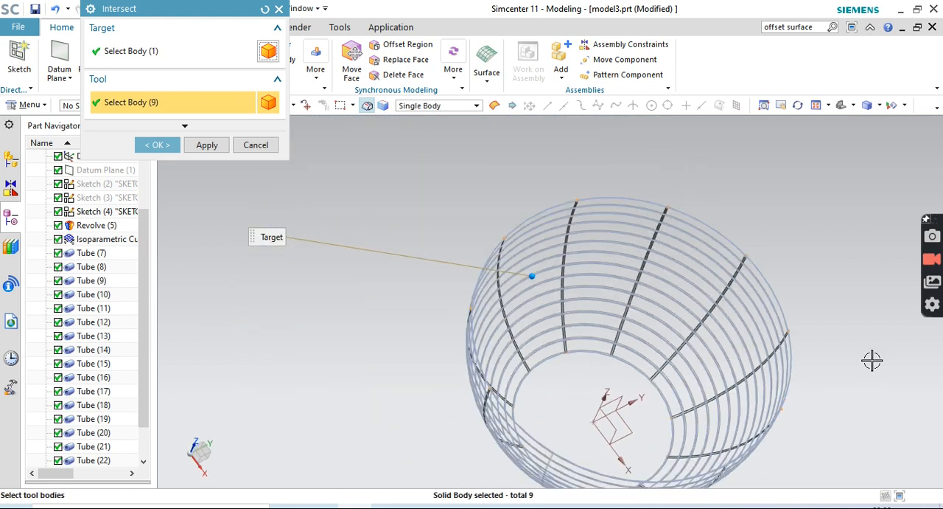
middle_click_drag(690, 384, 606, 346)
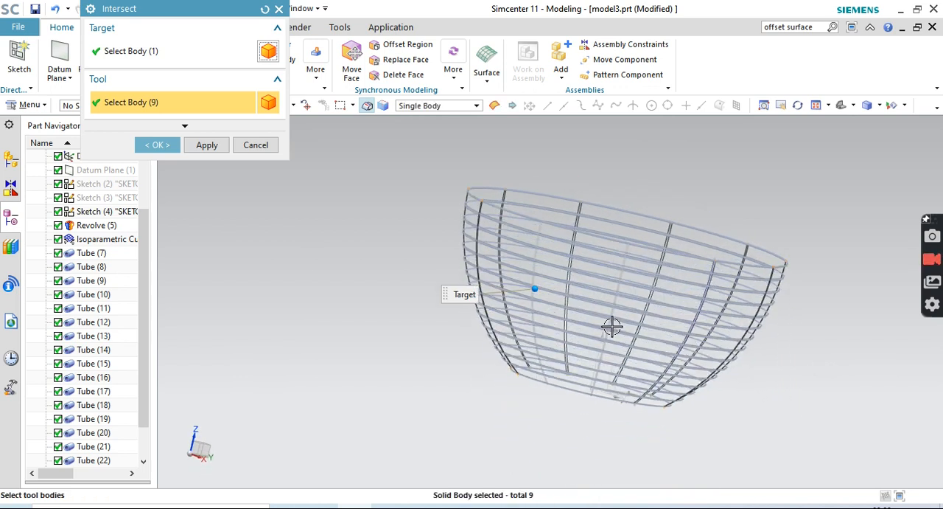
scroll(612, 327, "up", 4)
left_click(484, 337)
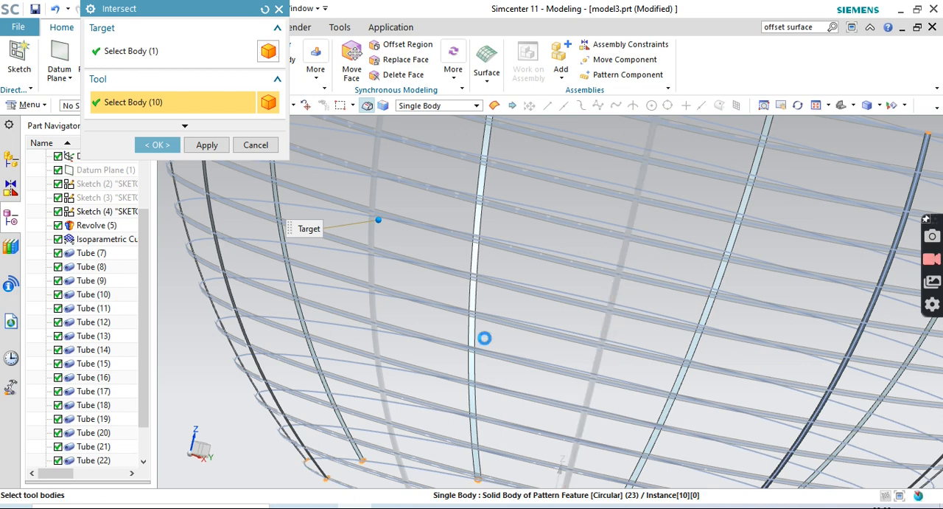
middle_click_drag(661, 272, 636, 377)
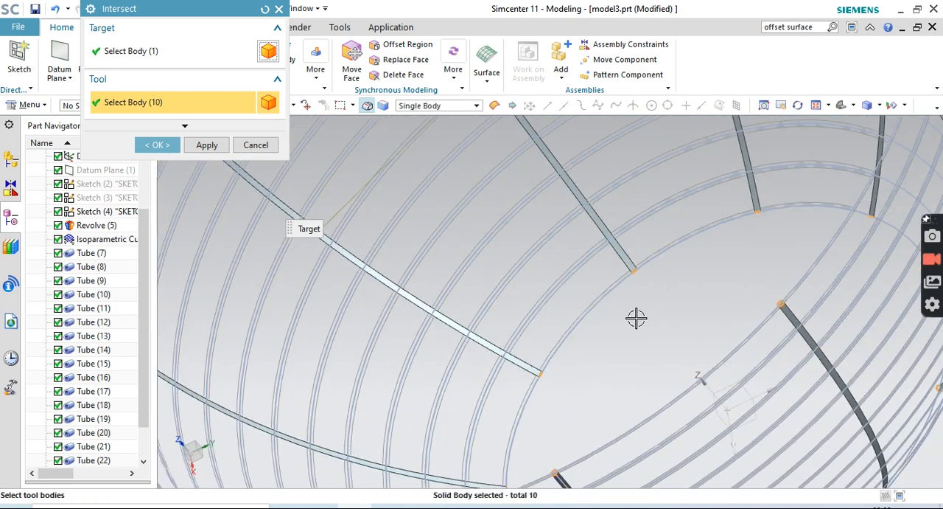
scroll(637, 377, "down", 4)
middle_click_drag(788, 369, 604, 373)
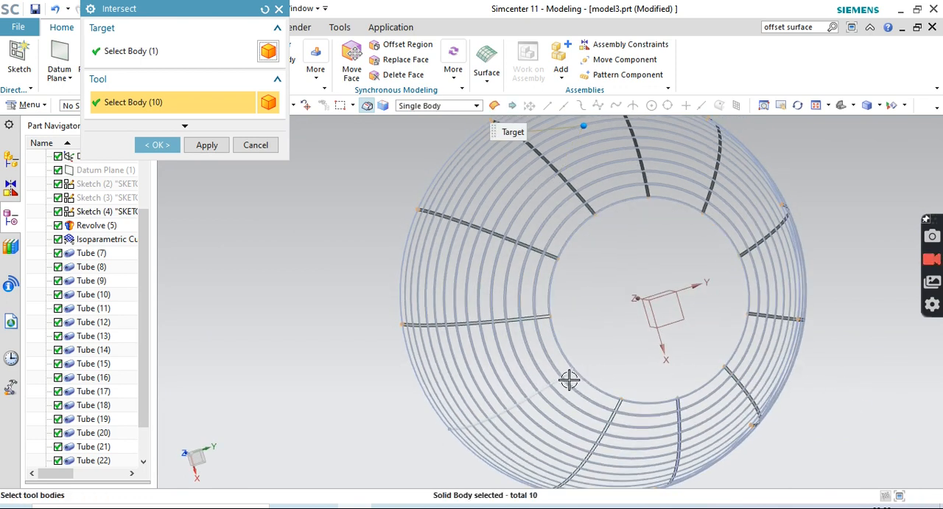
scroll(570, 375, "up", 3)
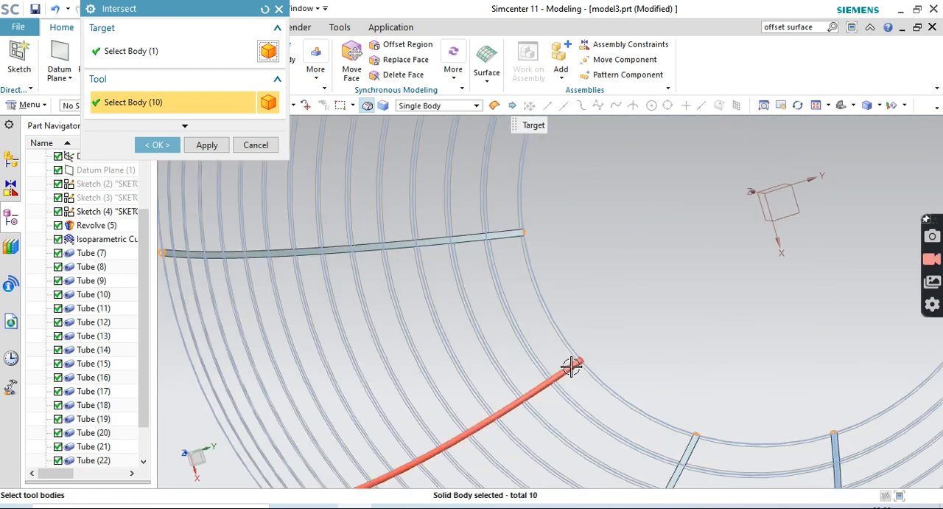
left_click(571, 366)
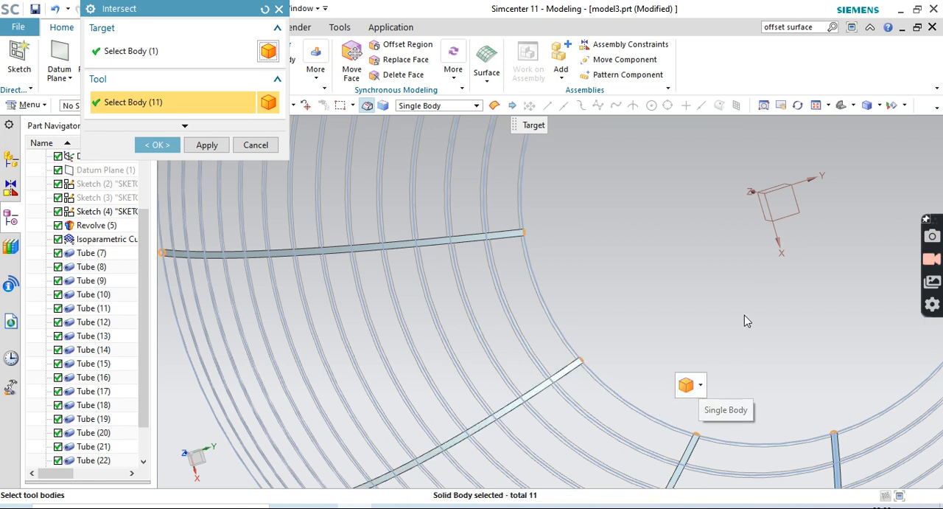
scroll(745, 316, "down", 2)
scroll(743, 314, "down", 2)
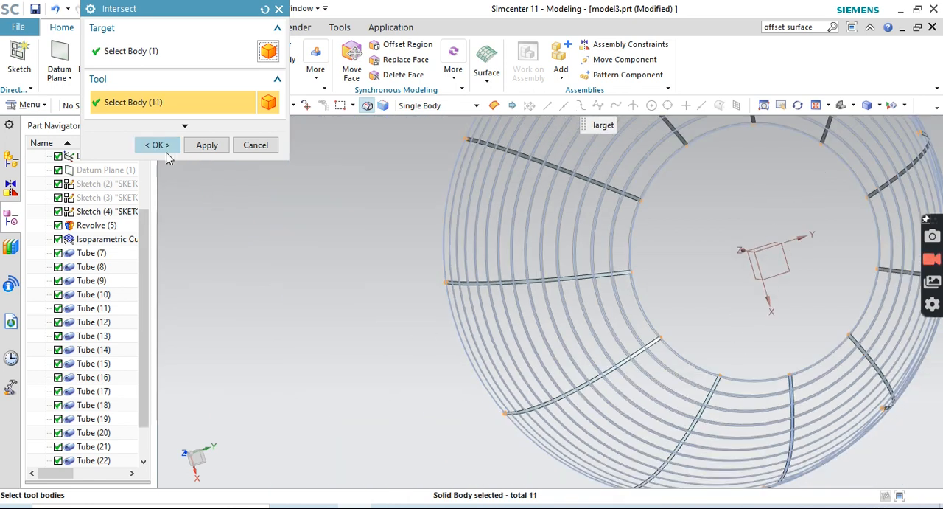
left_click(163, 147)
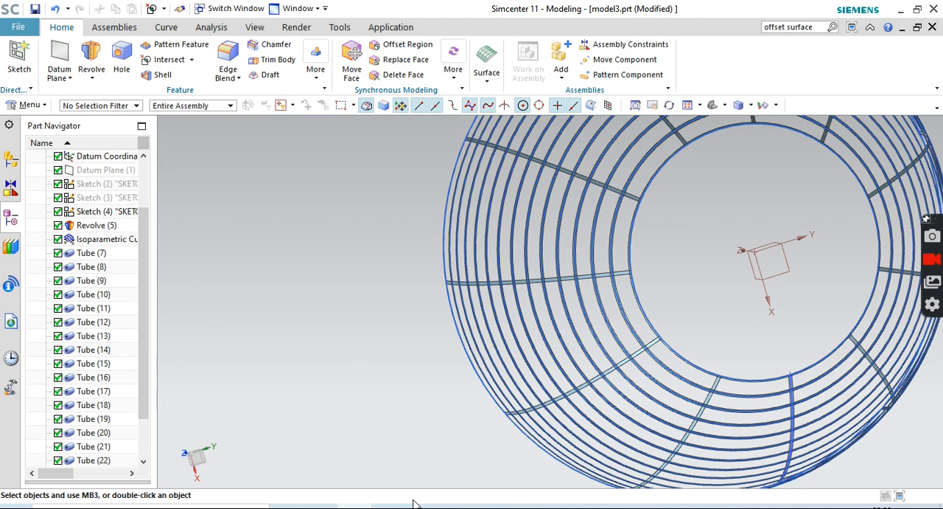
Close the basket's circular base opening with a Fill Surface bounded by the lowest ring curve
middle_click_drag(930, 449, 844, 320)
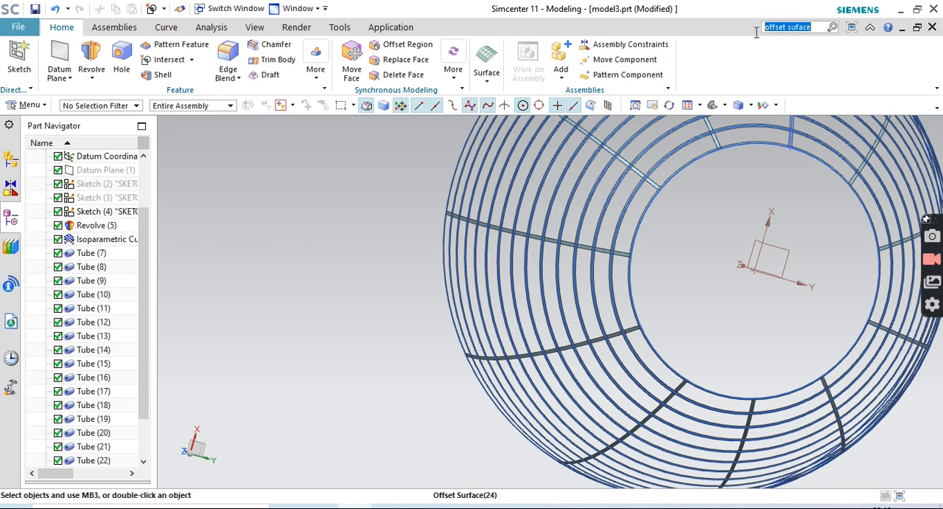
type("fill sur")
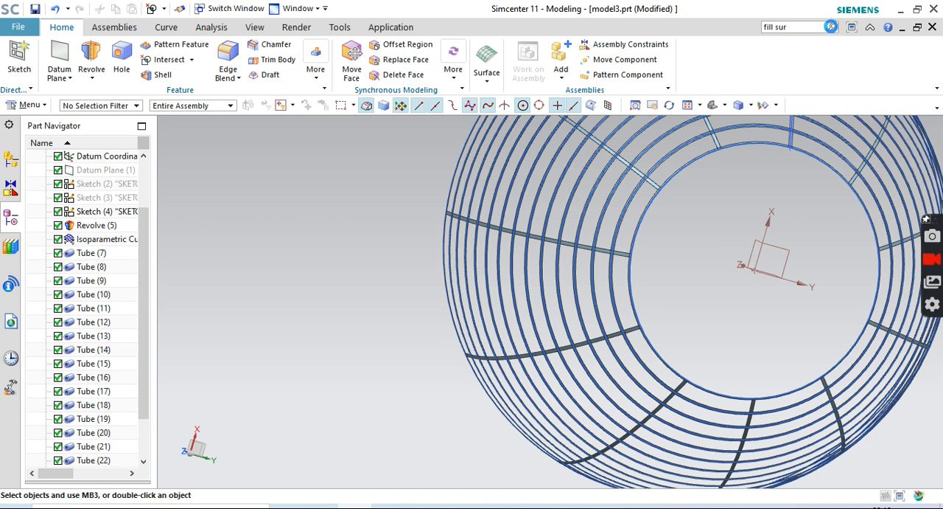
key("Return")
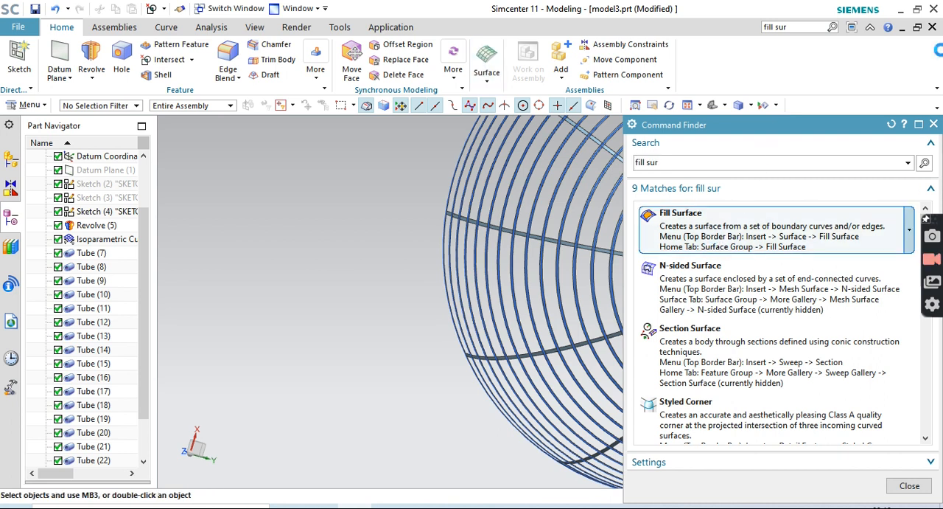
left_click(715, 243)
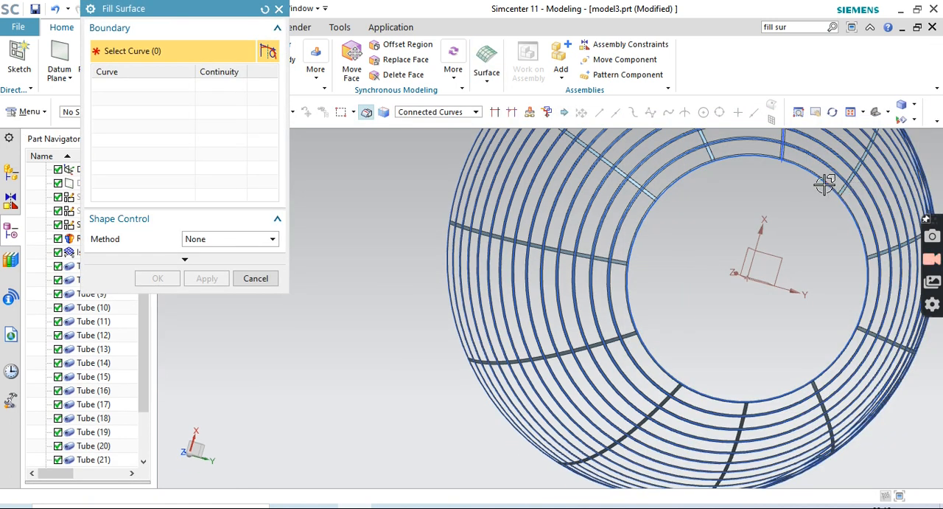
left_click(819, 178)
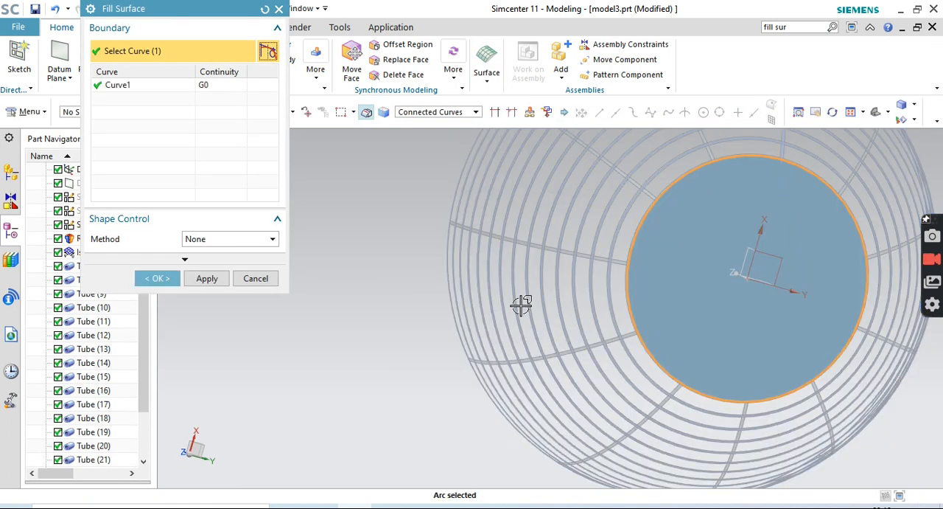
left_click(154, 278)
Extend the sheet at the basket's top rim edge by a 15 mm offset with Extend Sheet
mouse_move(803, 281)
middle_mouse_down()
mouse_move(781, 340)
mouse_move(801, 270)
mouse_move(780, 299)
mouse_move(735, 288)
mouse_move(814, 269)
middle_mouse_up()
middle_click_drag(893, 448, 901, 350)
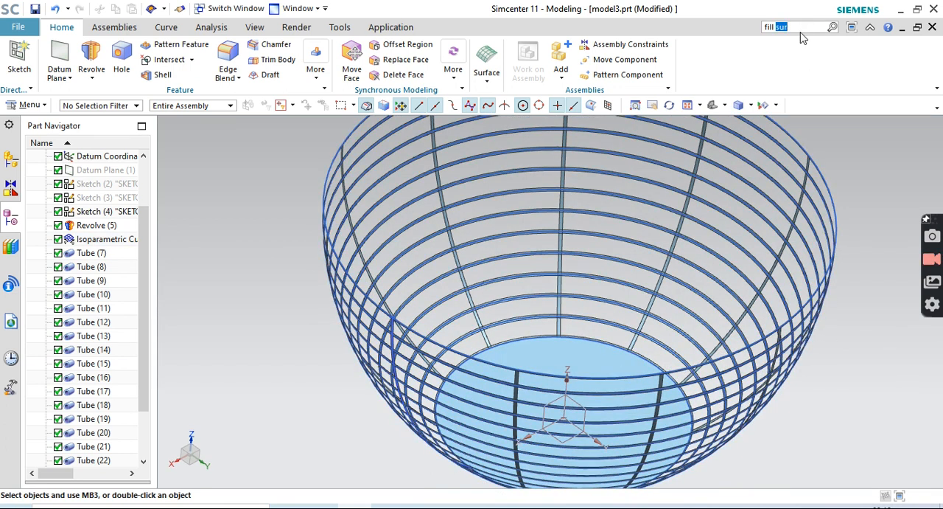
key("BackSpace")
key("BackSpace")
key("BackSpace")
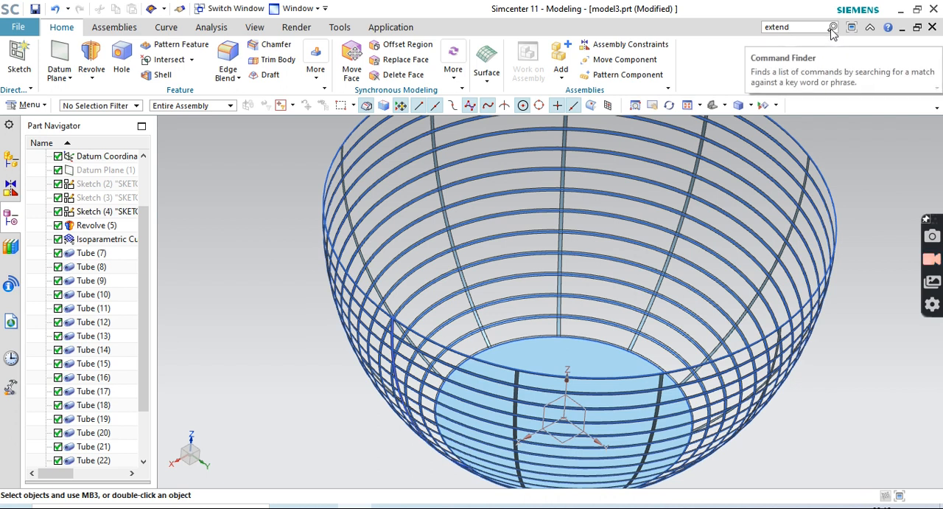
left_click(831, 27)
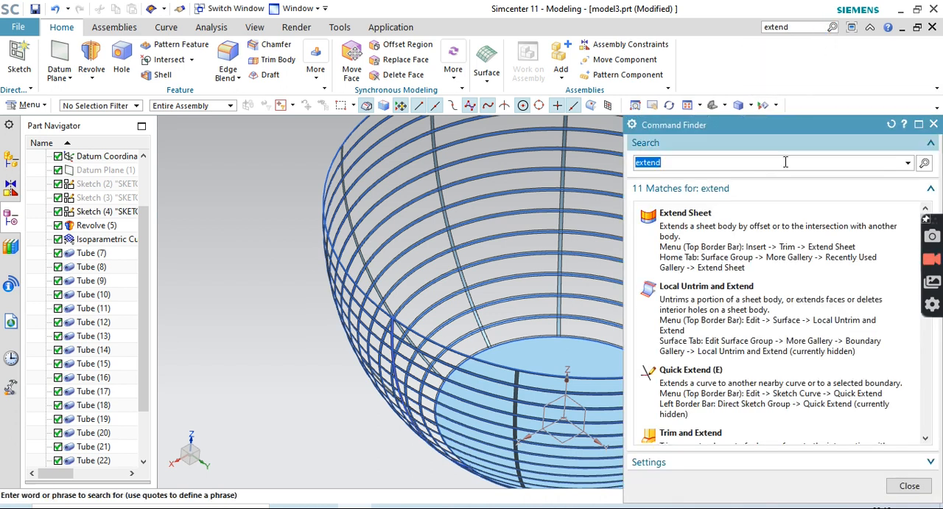
left_click(513, 368)
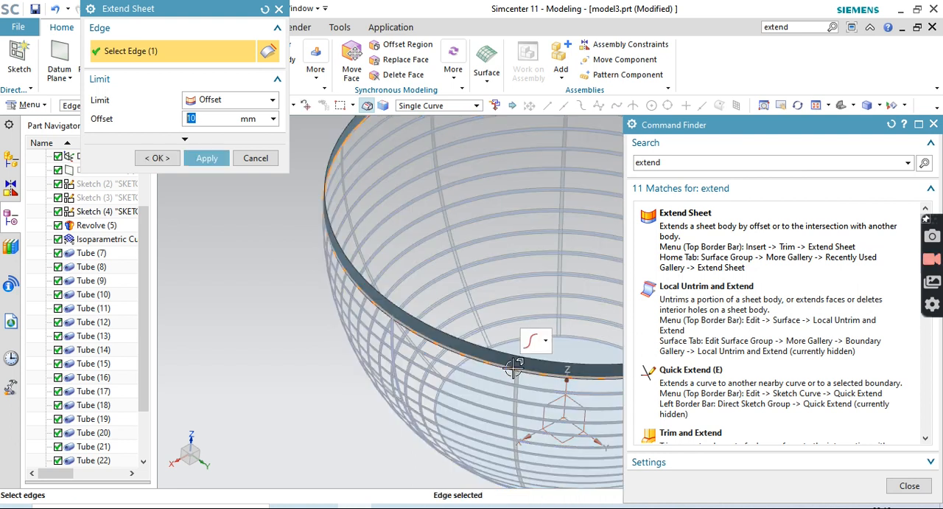
left_click(933, 124)
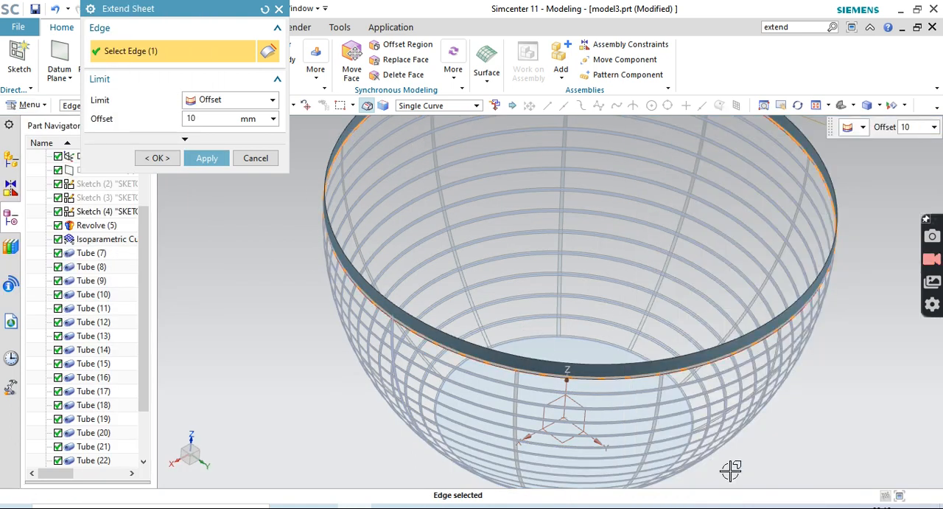
middle_click_drag(890, 446, 892, 416)
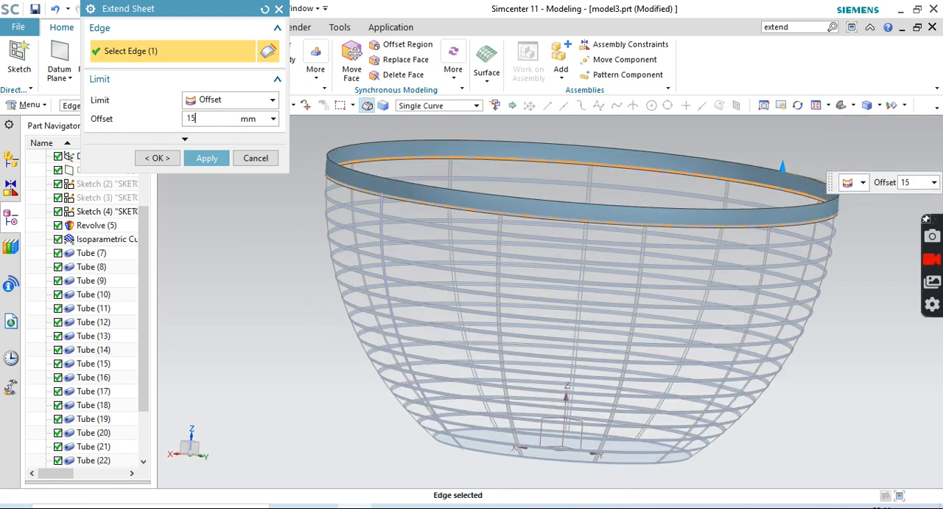
key("Return")
left_click(208, 158)
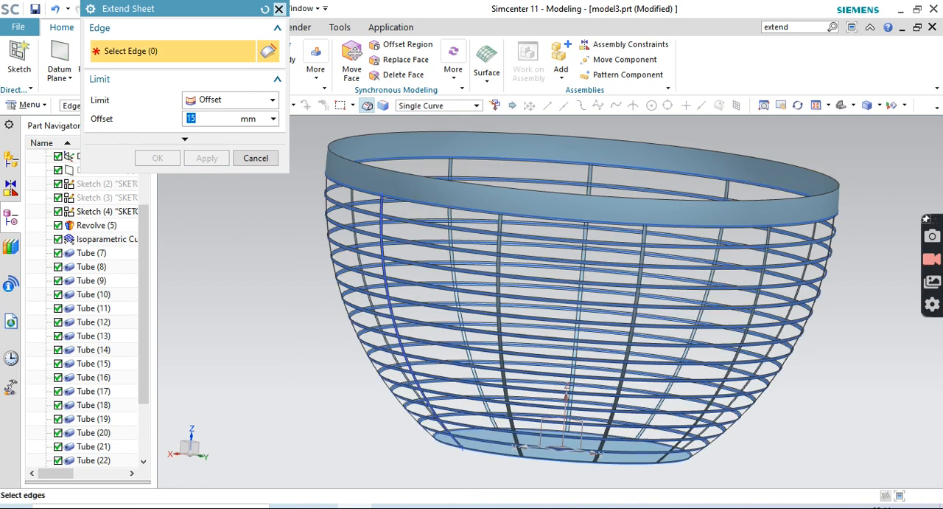
left_click(278, 9)
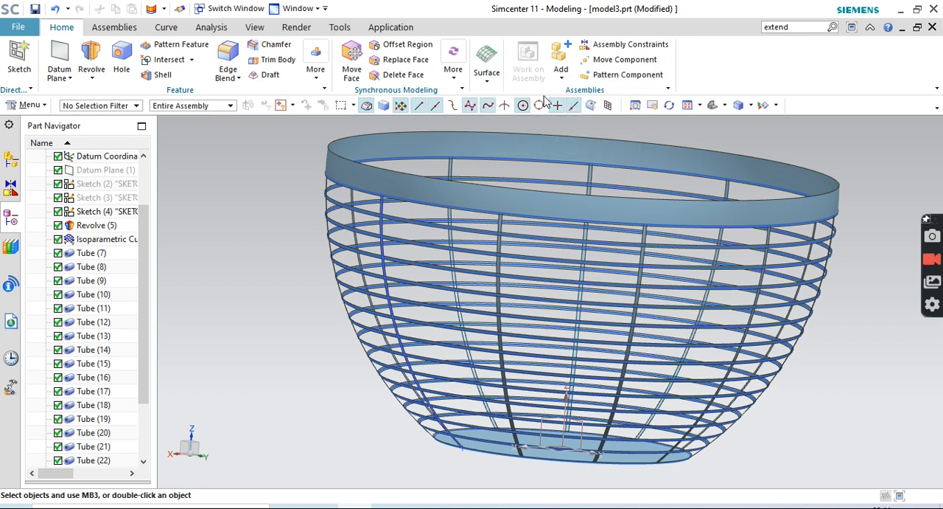
Create a tube with 7 mm outer and 0 mm inner diameter along the extended sheet's upper edge
left_click(487, 83)
left_click(487, 89)
left_click(487, 89)
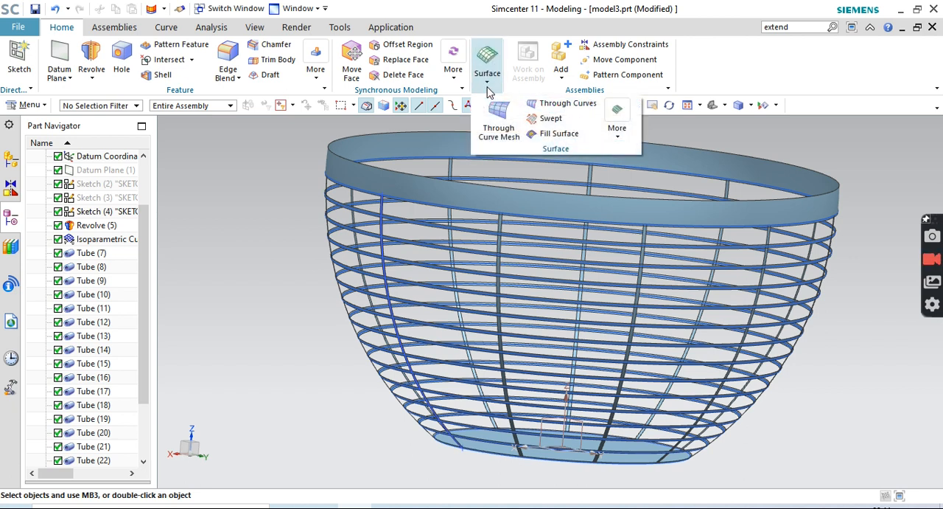
left_click(618, 126)
left_click(660, 168)
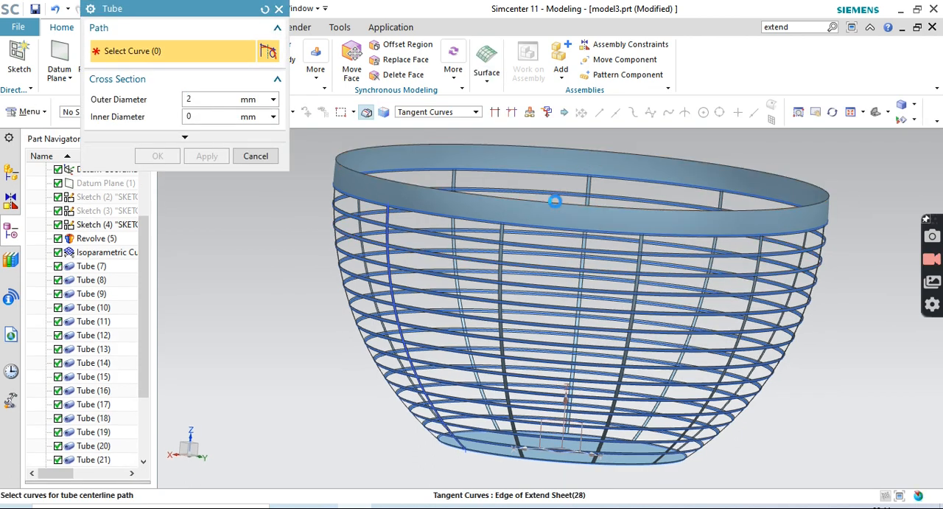
left_click(554, 199)
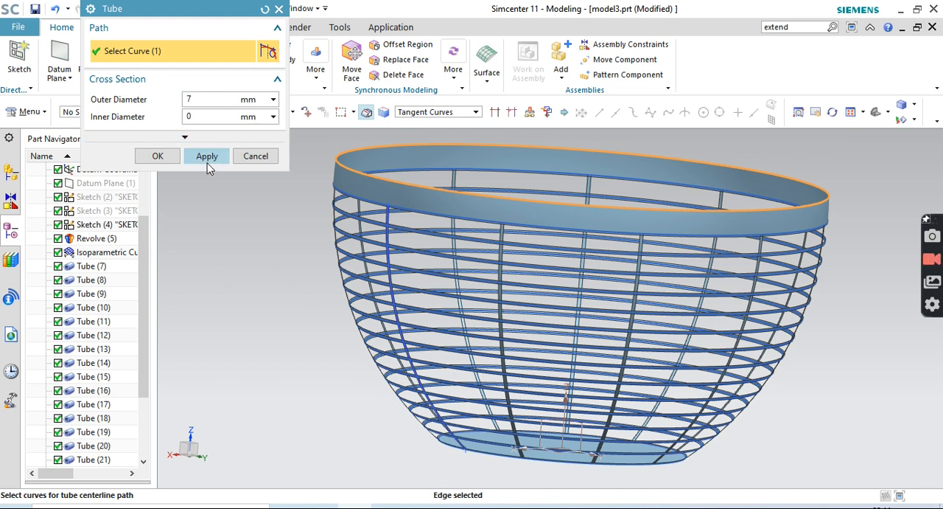
left_click(207, 158)
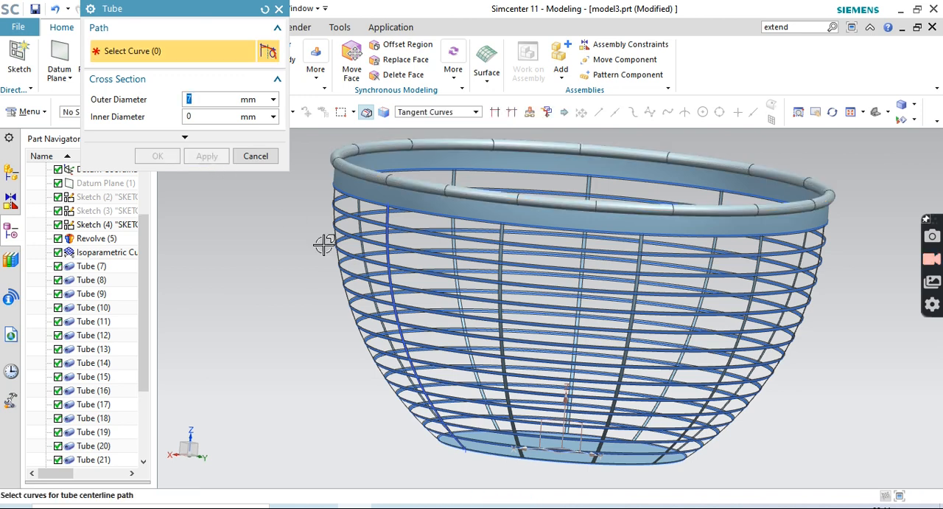
mouse_move(877, 331)
middle_mouse_down()
mouse_move(884, 373)
mouse_move(884, 348)
mouse_move(863, 343)
middle_mouse_up()
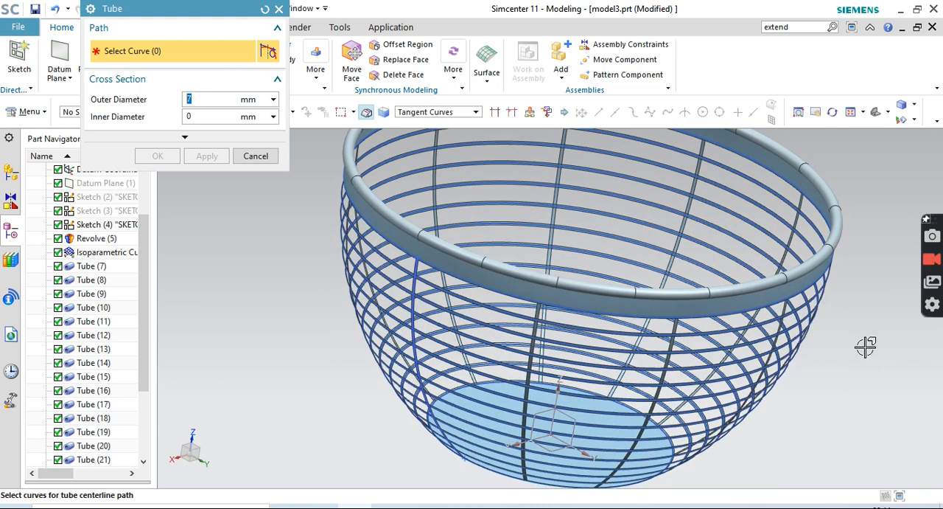
left_click(279, 9)
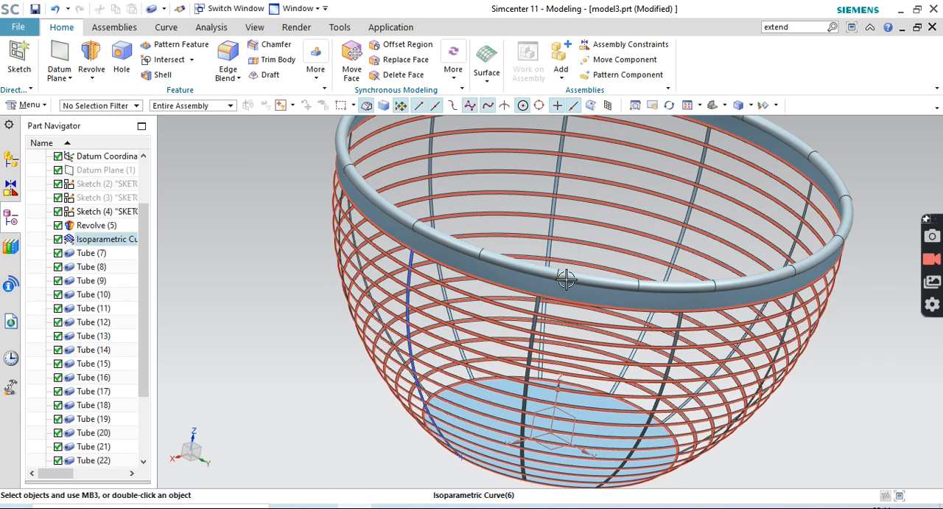
Delete the rim tube and create an outward Law Extension, 20 mm at 90 degrees, from the top band's upper edge
right_click(585, 276)
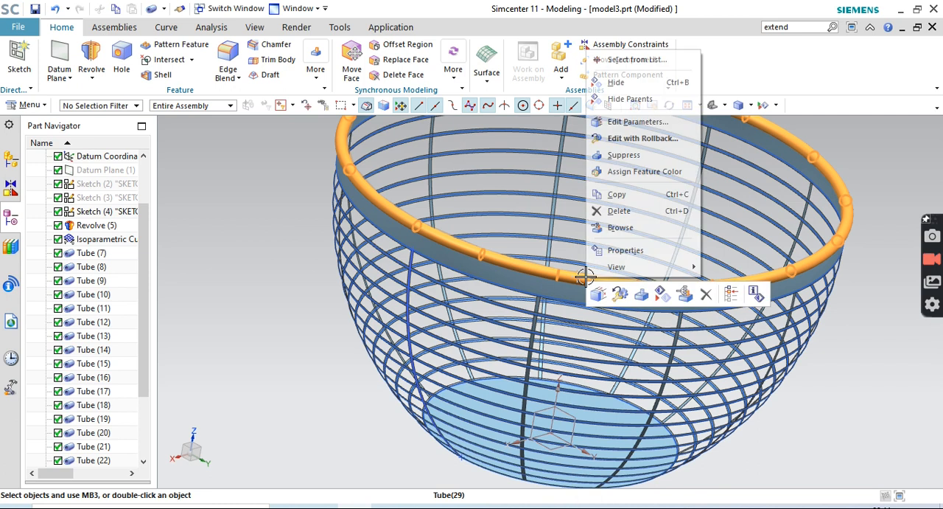
left_click(620, 210)
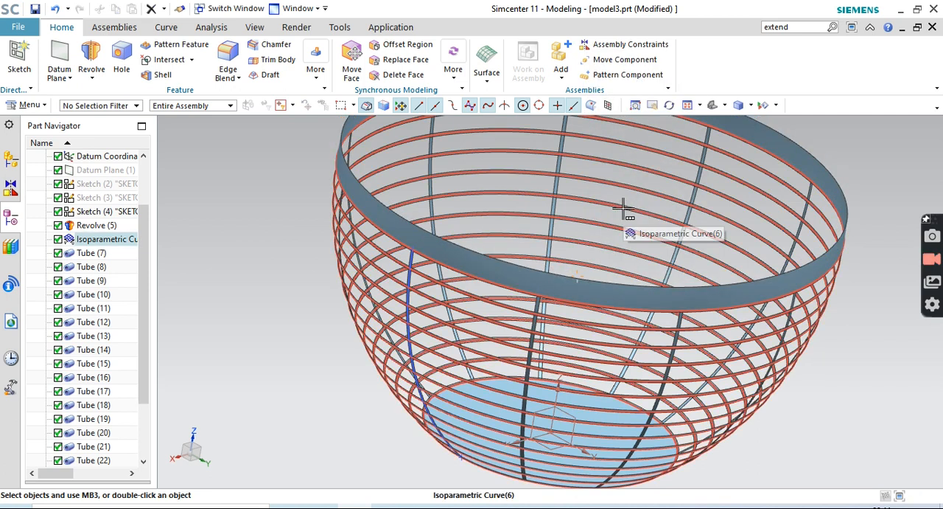
left_click(32, 107)
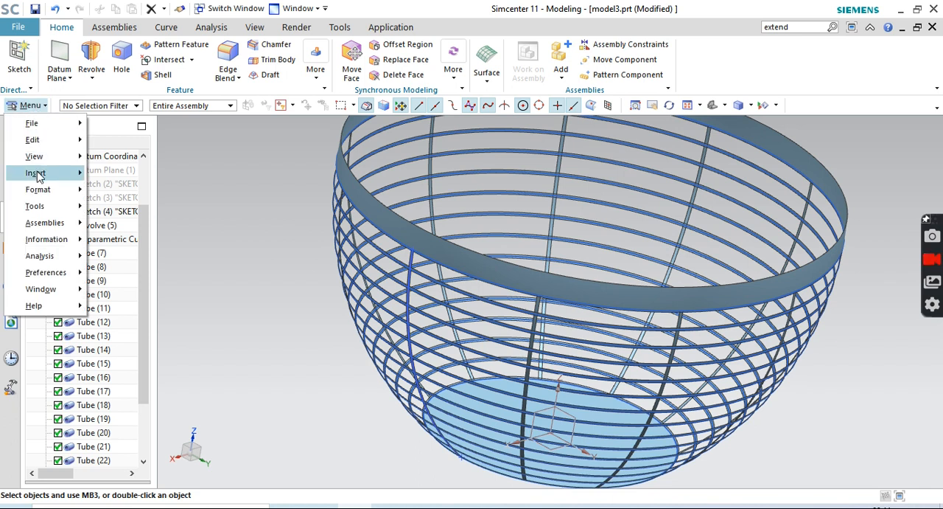
mouse_move(38, 175)
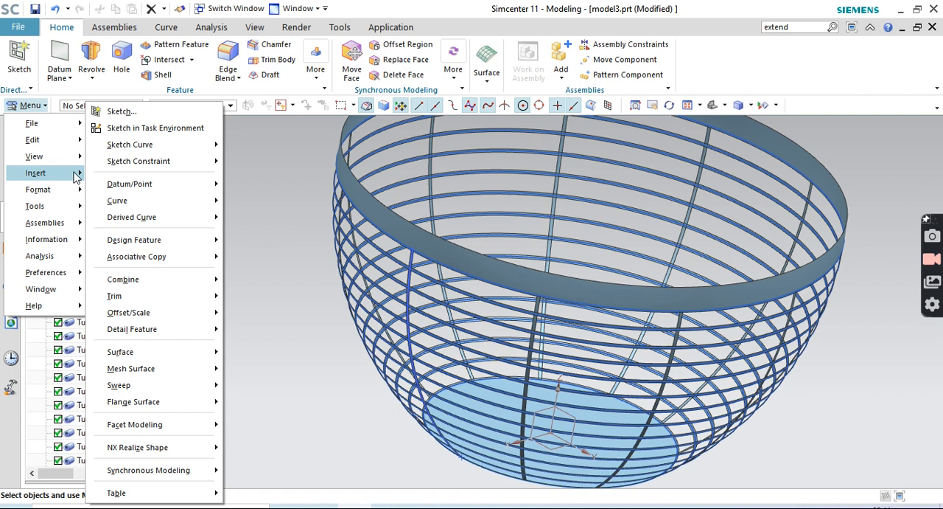
mouse_move(165, 329)
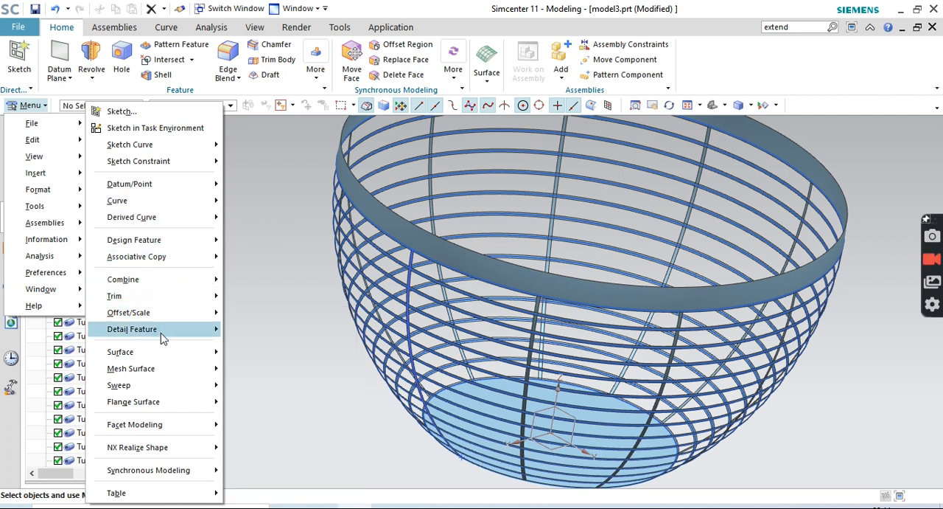
mouse_move(160, 401)
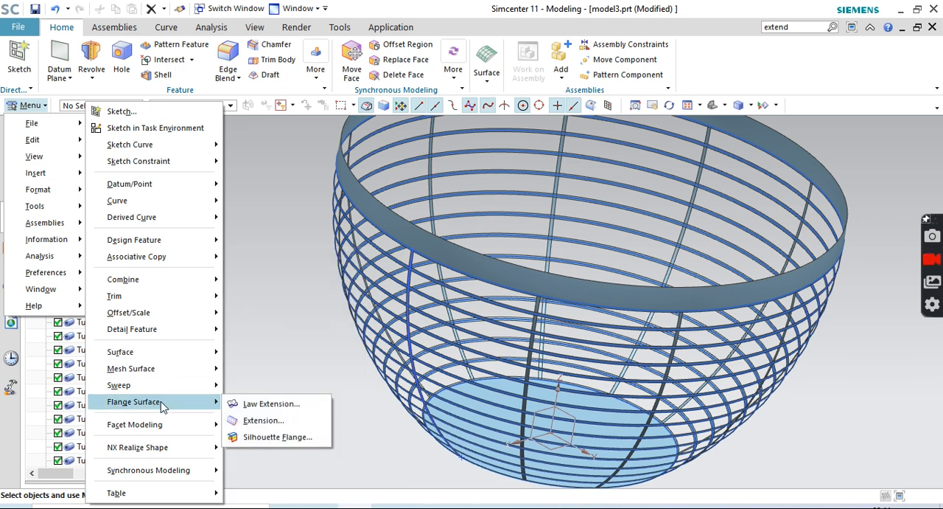
left_click(258, 403)
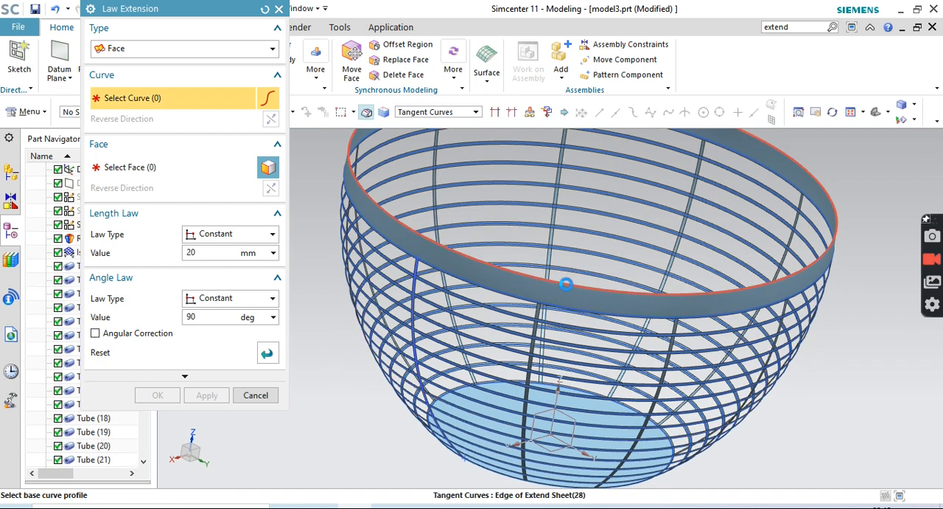
left_click(566, 284)
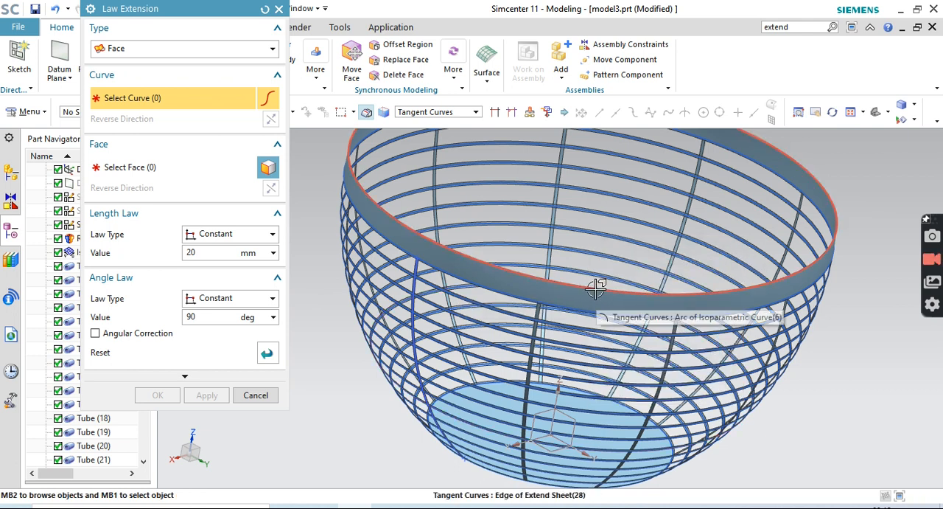
left_click(599, 264)
left_click(127, 169)
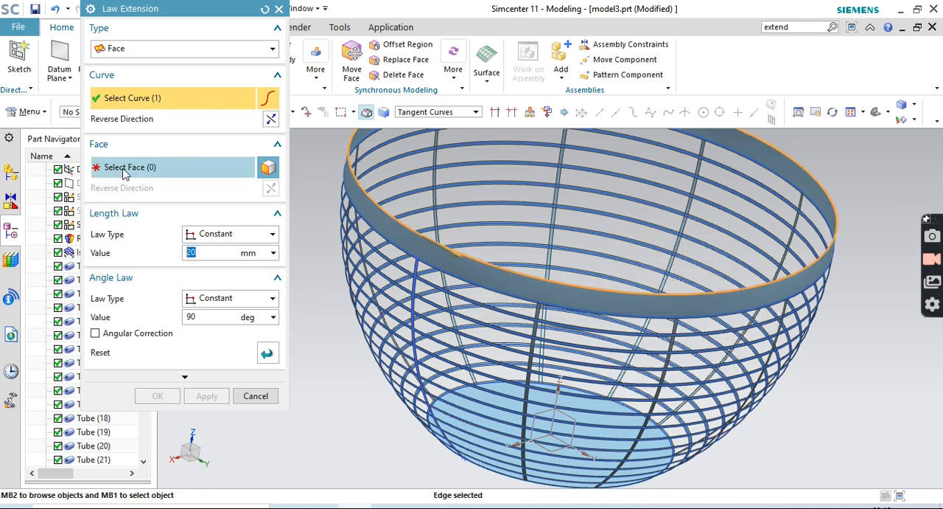
left_click(409, 240)
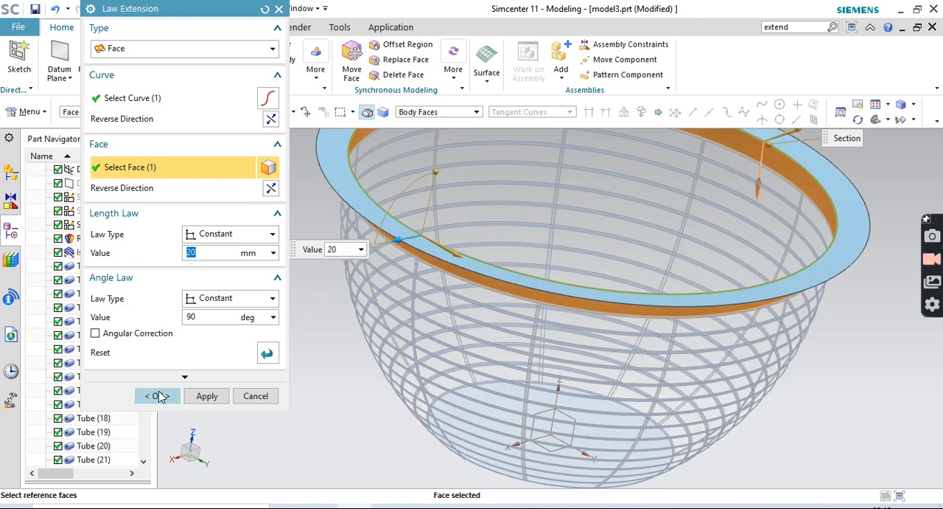
left_click(159, 395)
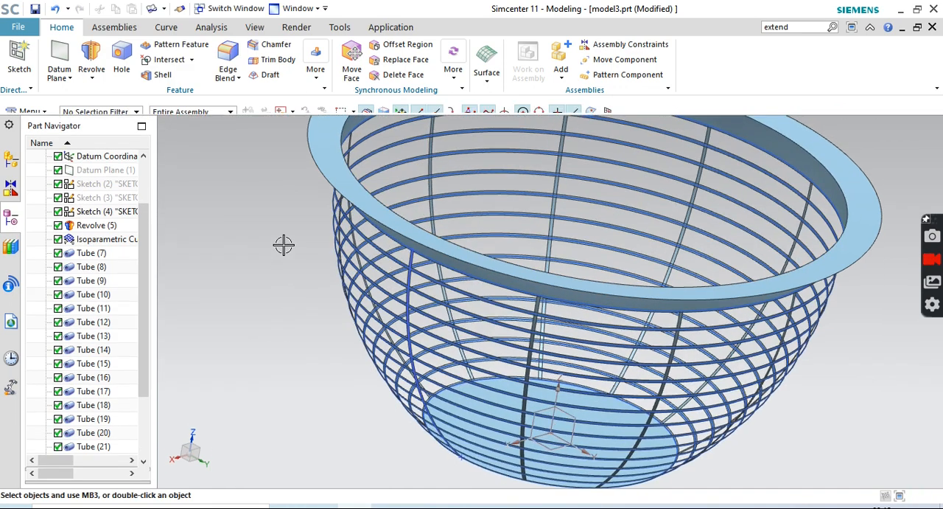
Create a downward Law Extension, 10 mm at 90 degrees, from the flange's outer edge, using the flange as the reversed reference face
left_click(31, 105)
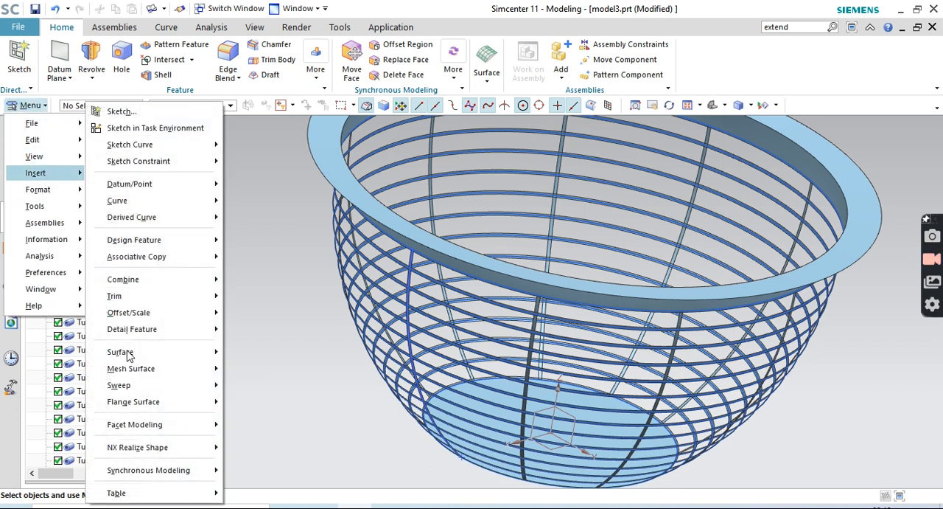
mouse_move(150, 407)
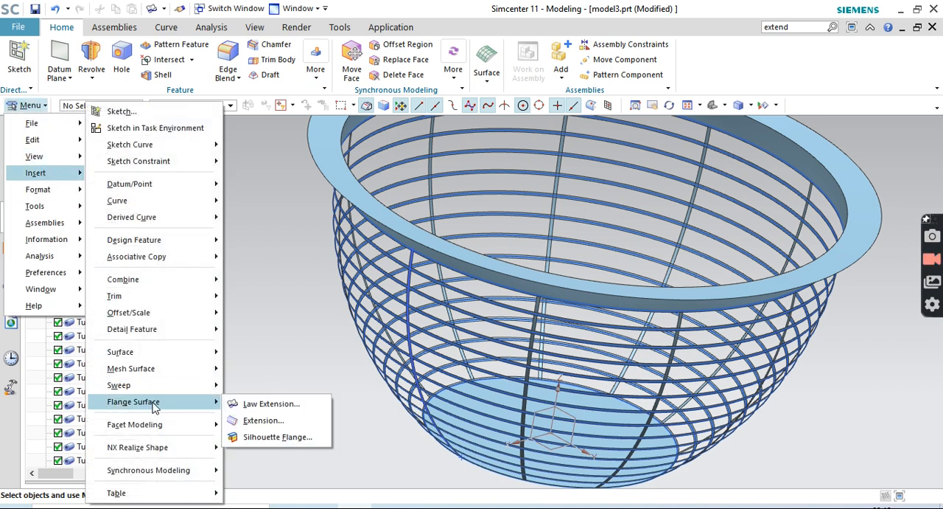
left_click(285, 404)
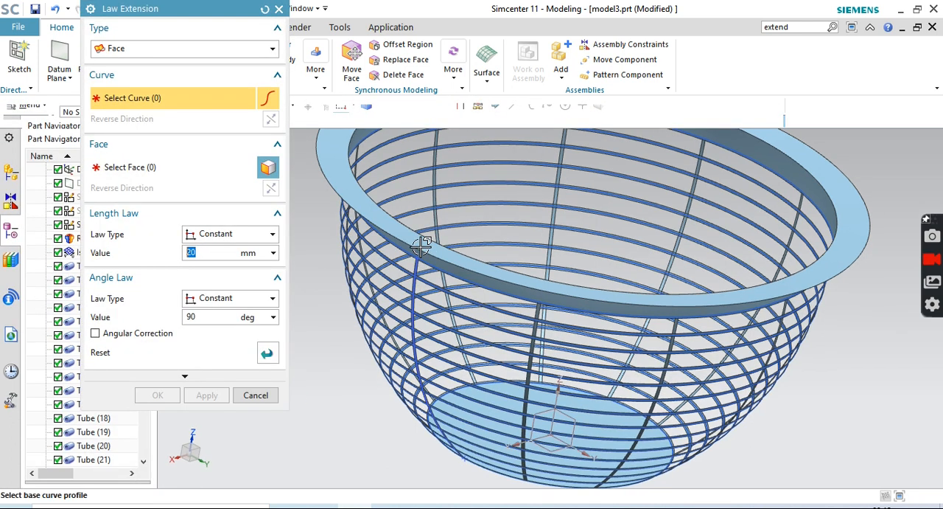
left_click(384, 229)
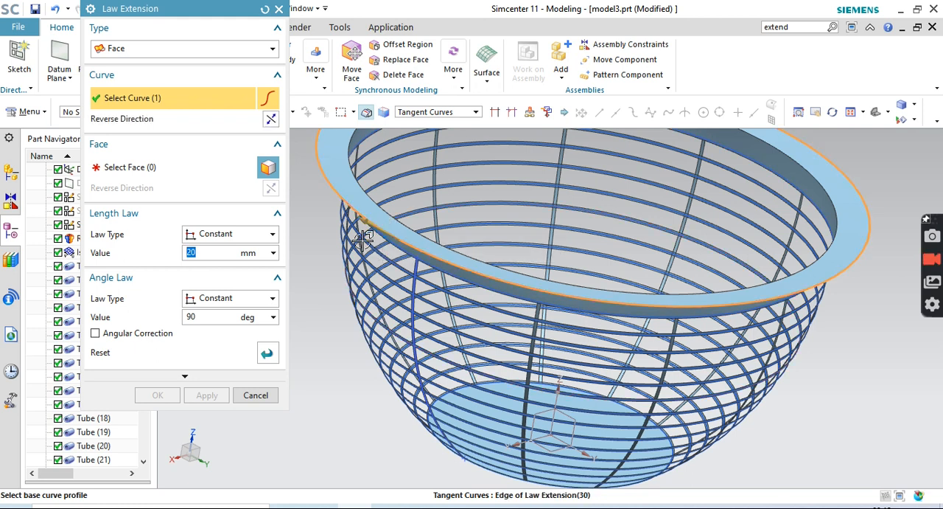
left_click(144, 170)
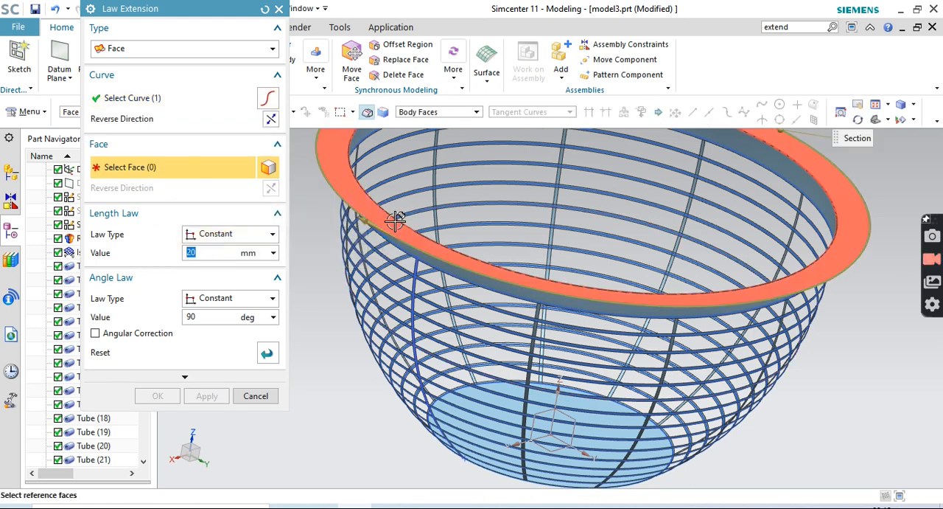
left_click(387, 216)
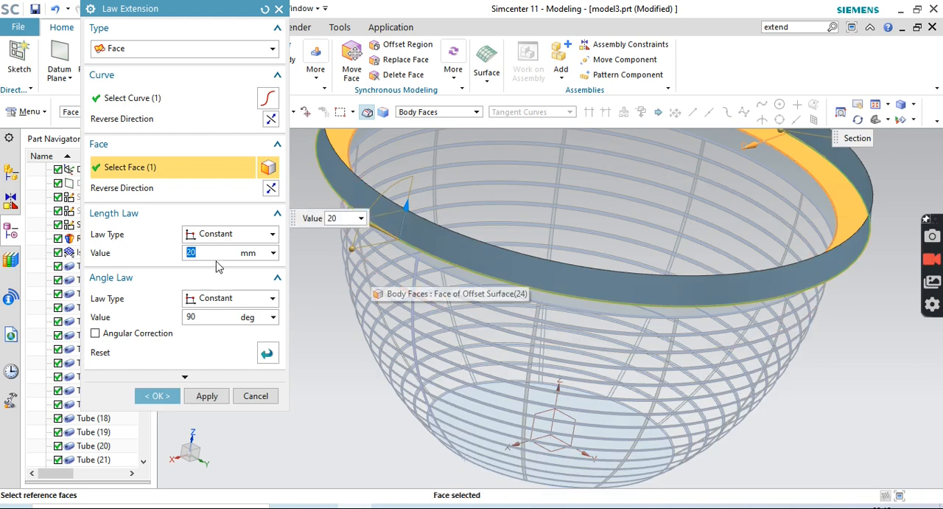
left_click(270, 189)
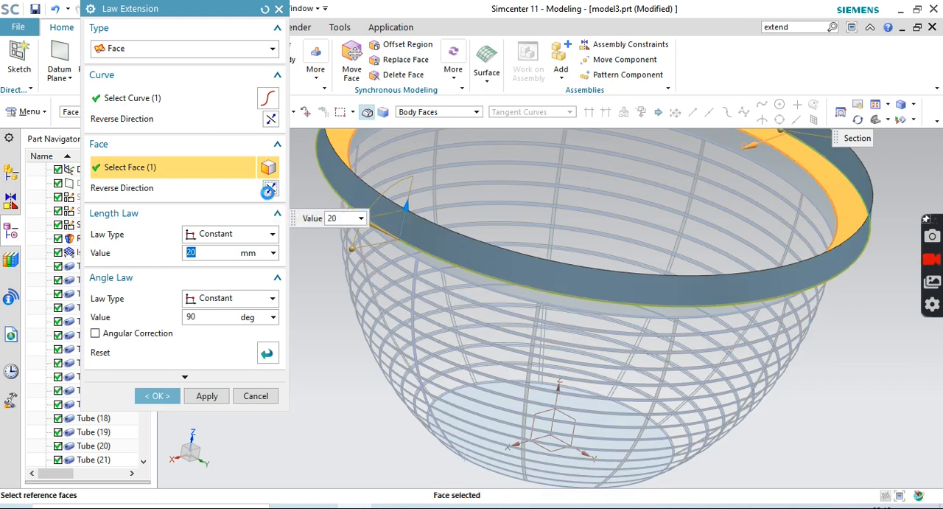
left_click(220, 250)
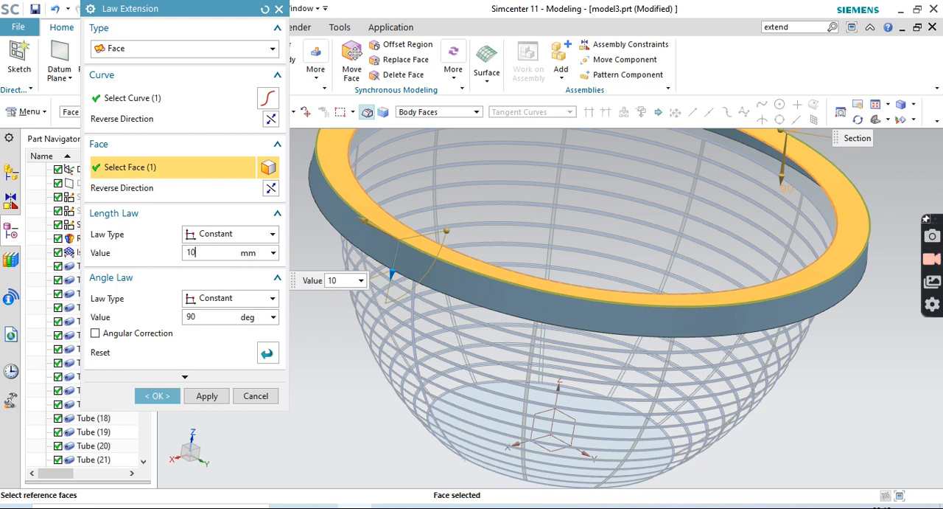
type("10")
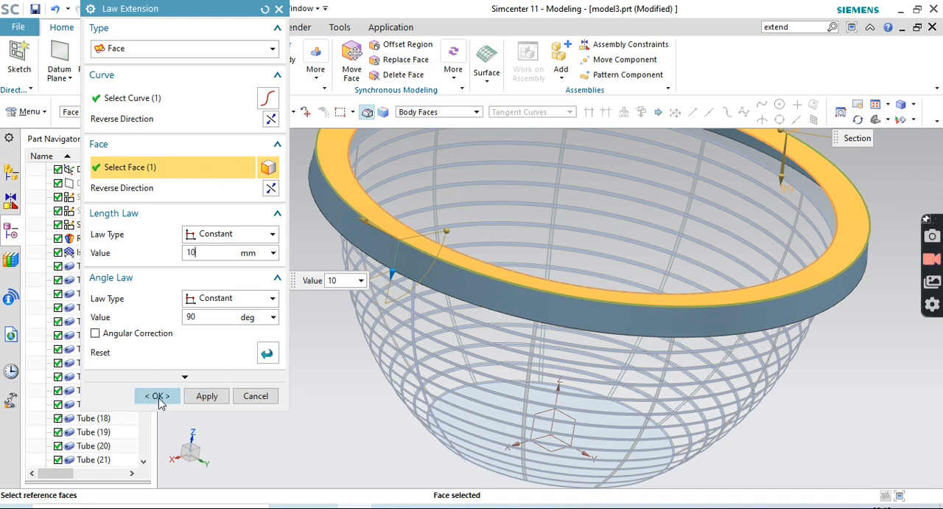
left_click(157, 396)
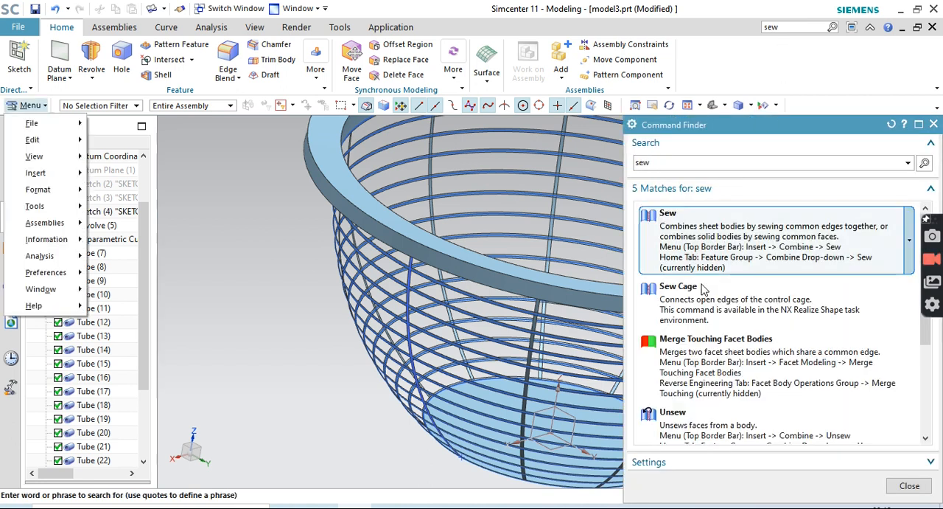
Sew the flat flange sheet to the downward outer lip, using the lip as the target
left_click(706, 250)
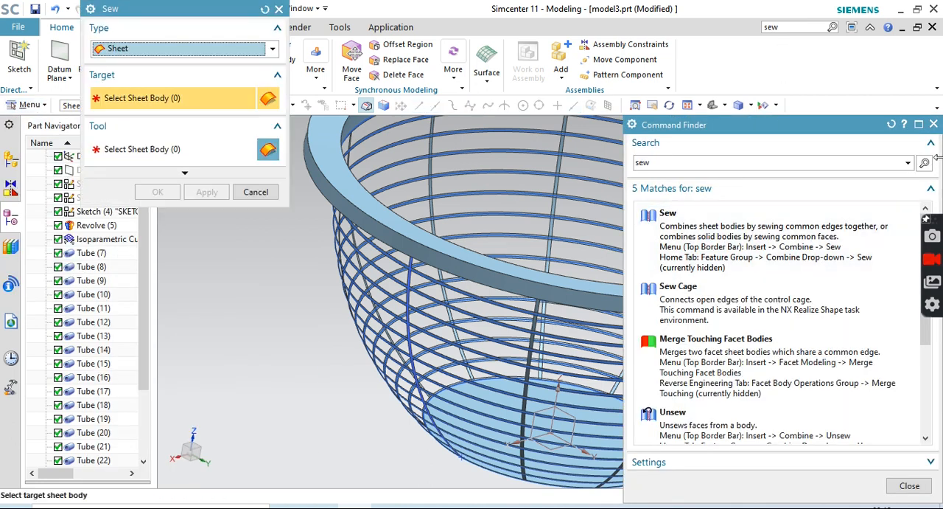
left_click(934, 125)
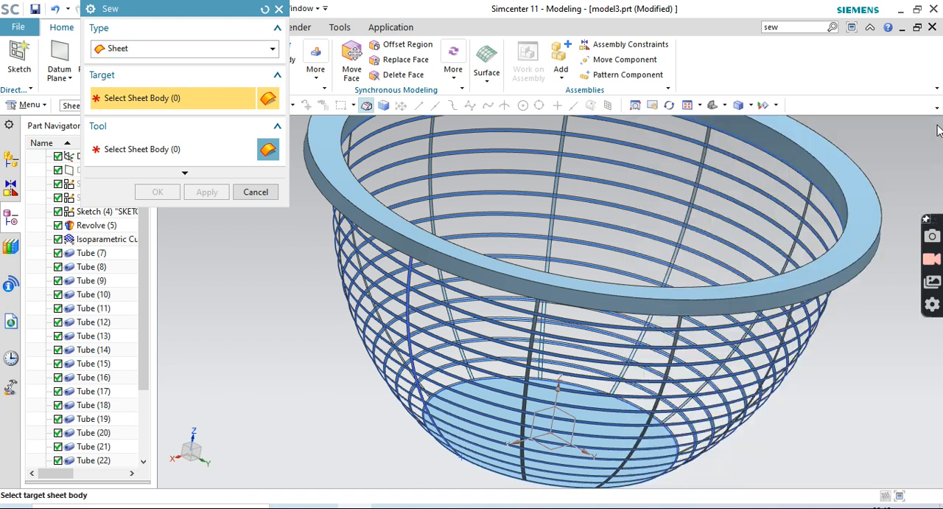
left_click(491, 275)
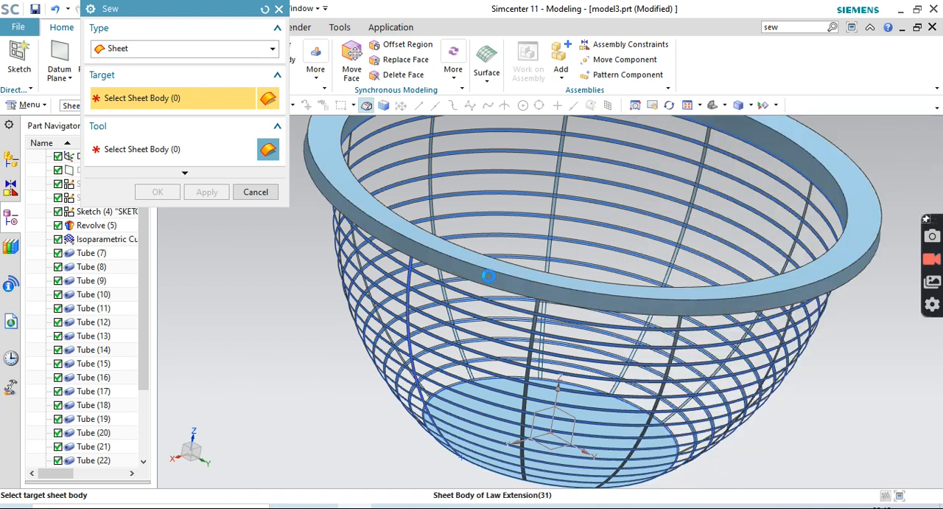
left_click(448, 269)
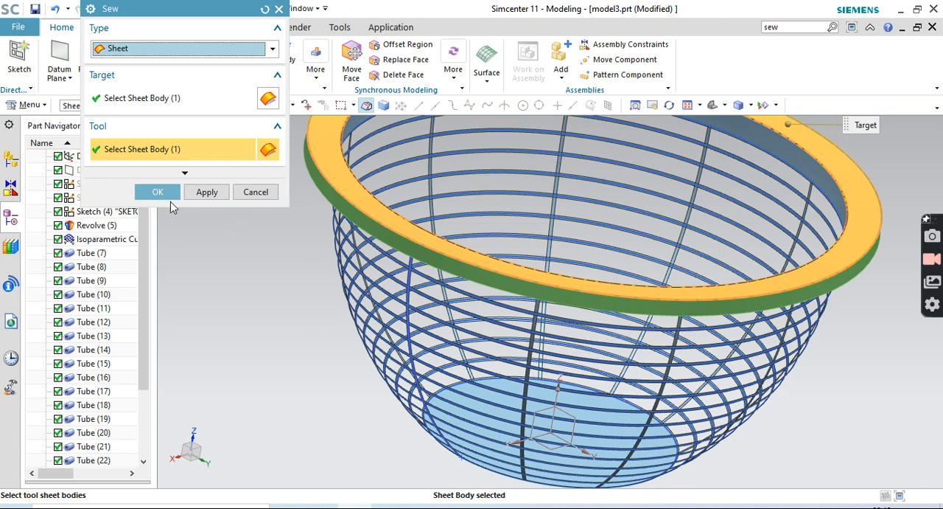
left_click(169, 198)
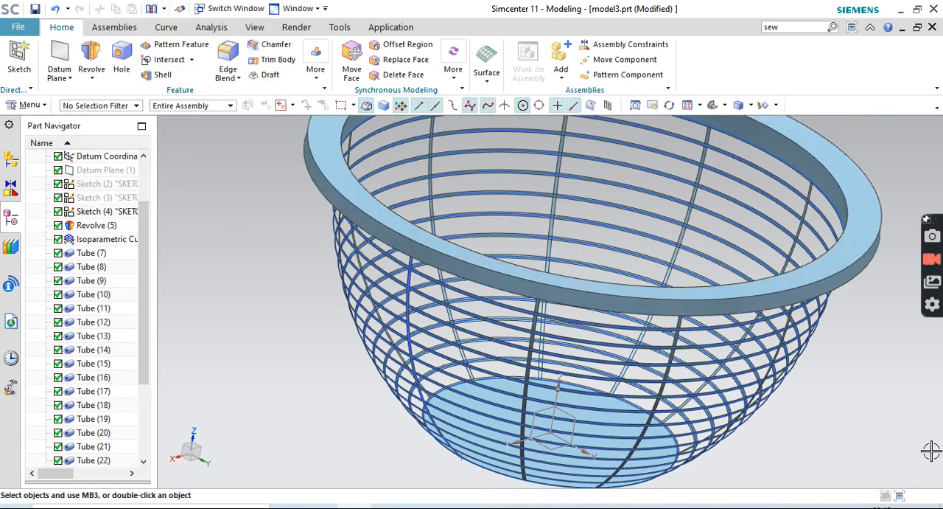
Sew the basket's inner top band to the joined flange and lip, using the flange sheet as the target
middle_click_drag(927, 452, 920, 418)
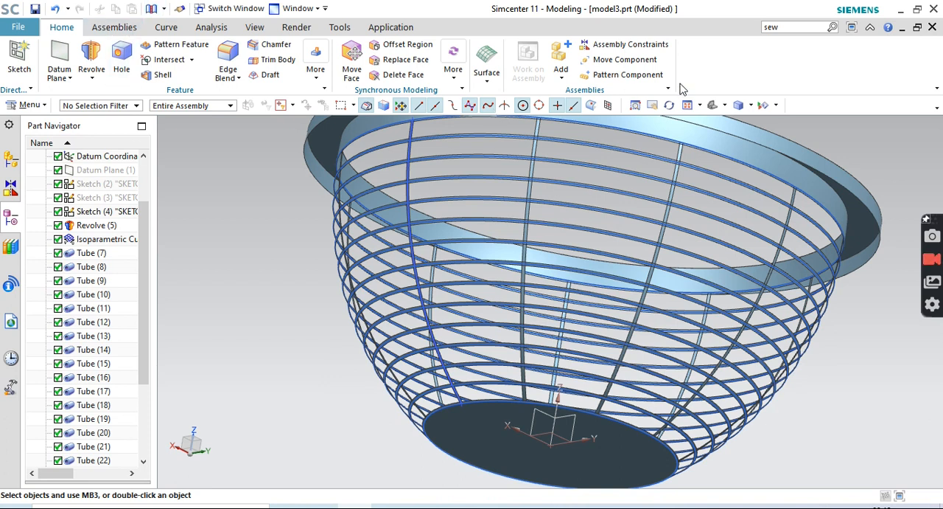
left_click(832, 27)
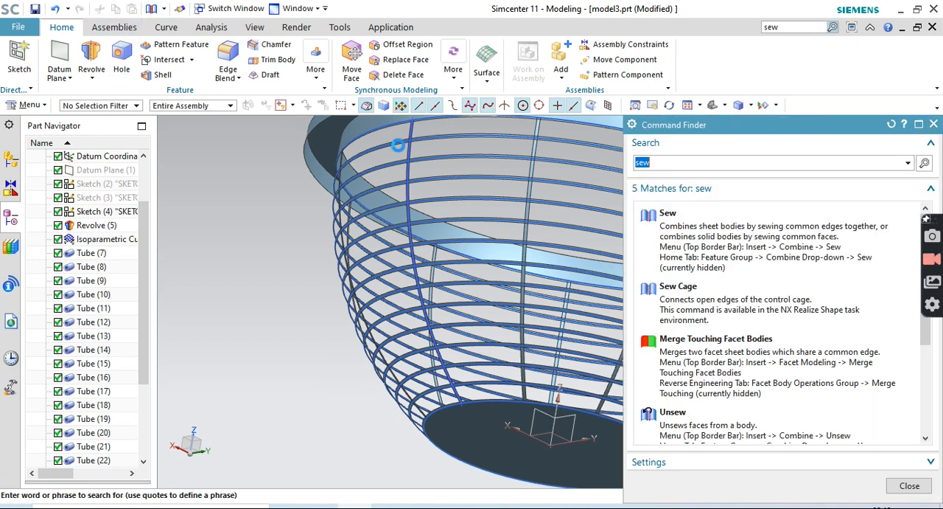
left_click(711, 250)
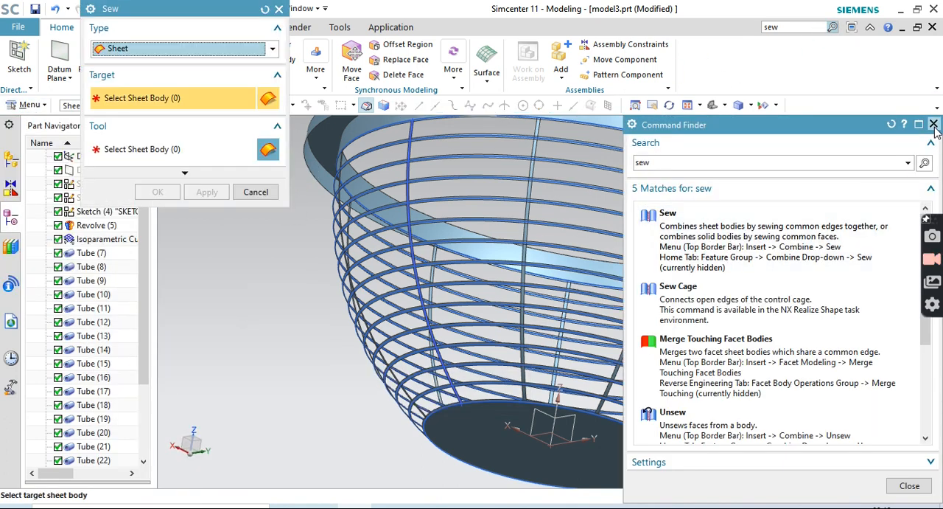
left_click(934, 125)
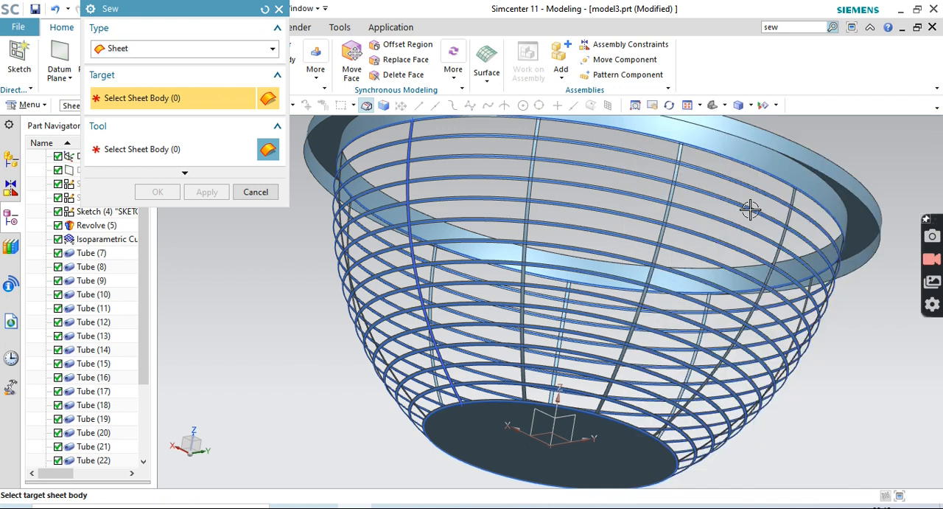
left_click(853, 216)
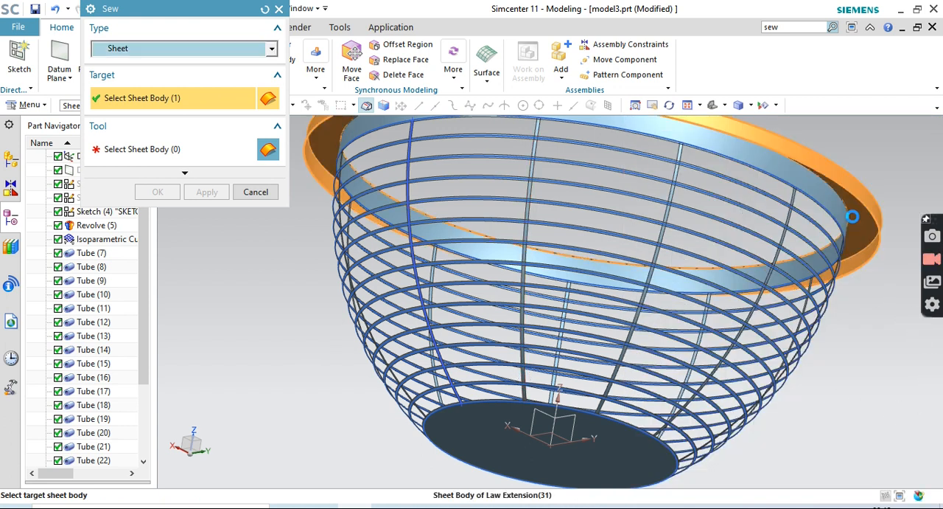
left_click(768, 163)
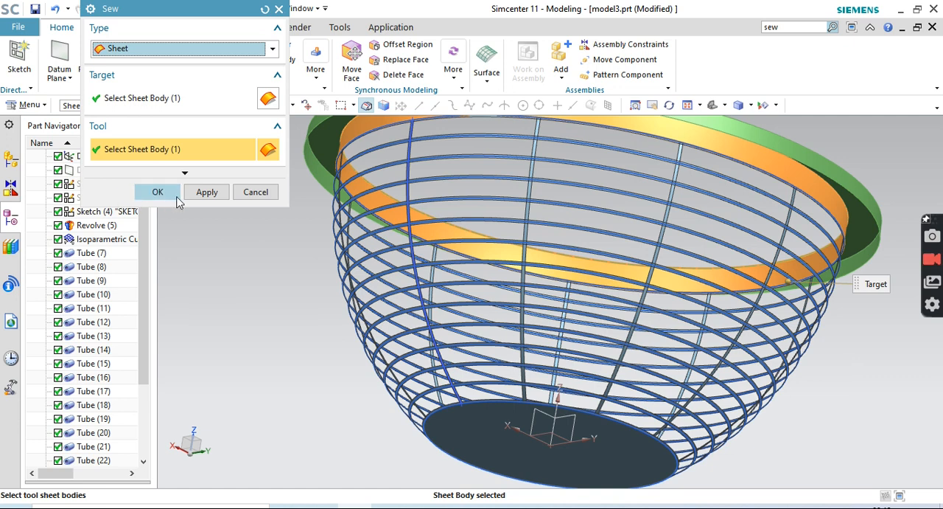
left_click(158, 191)
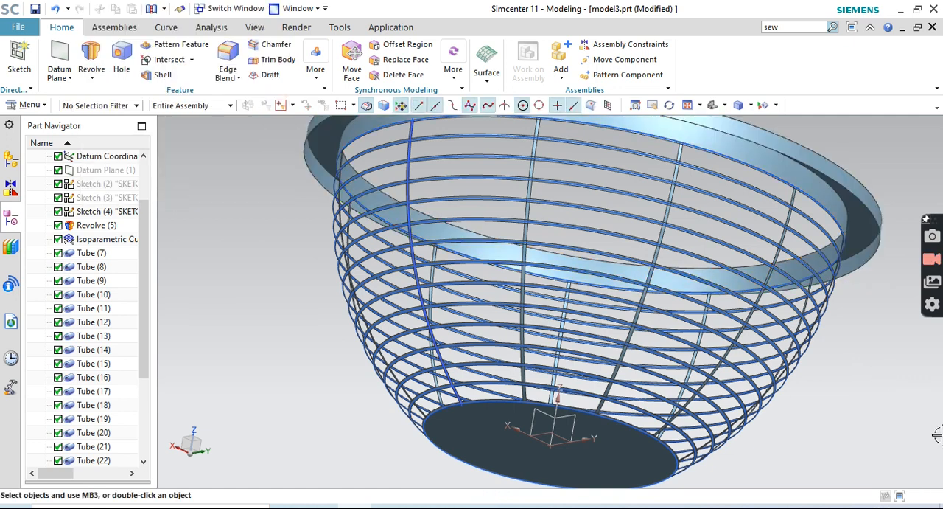
Blend the outer top edge of the basket's rim flange with a 7 mm radius Edge Blend
middle_click_drag(907, 417, 879, 478)
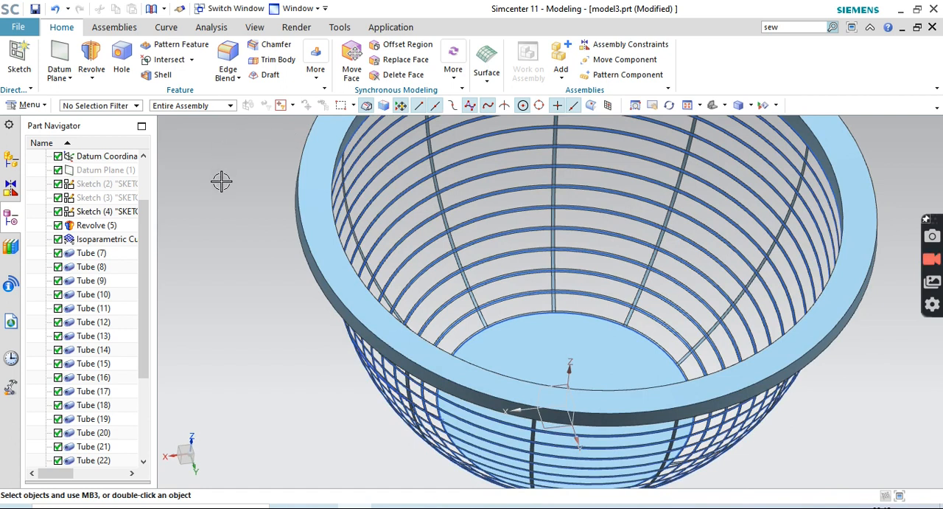
left_click(237, 77)
left_click(244, 96)
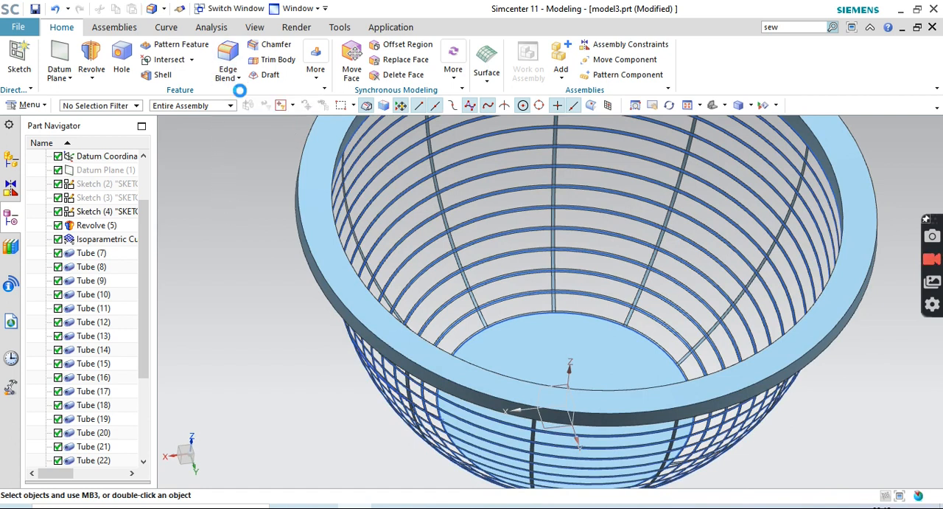
left_click(315, 265)
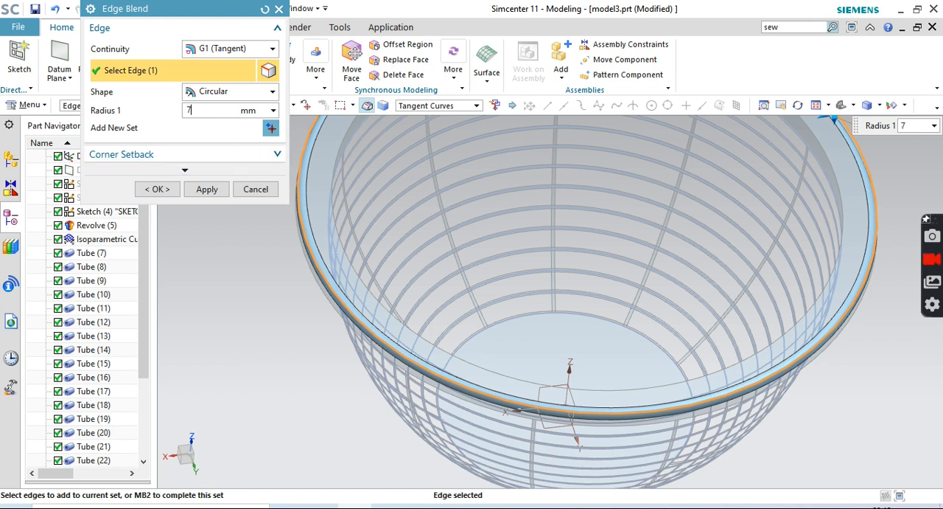
left_click(175, 188)
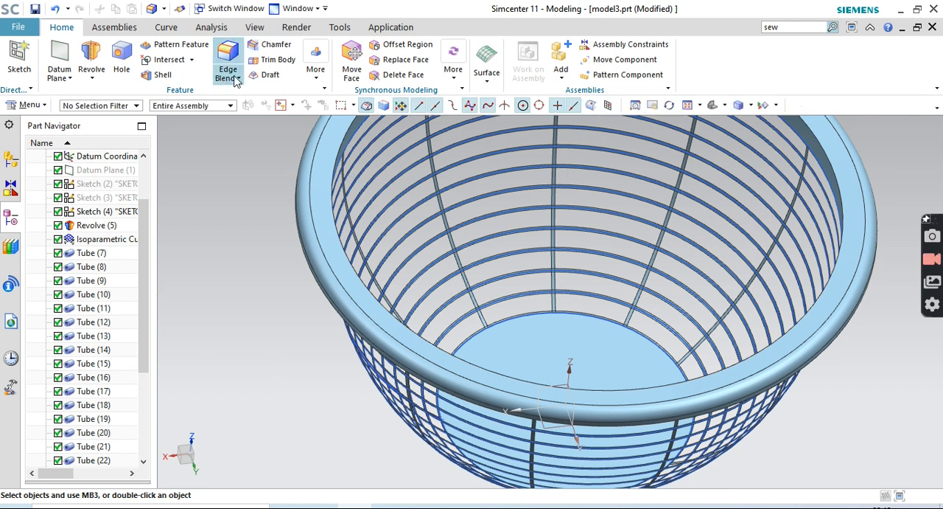
Blend the inner top edge of the rim, where the flange meets the basket's top band, with a 7 mm radius
left_click(238, 77)
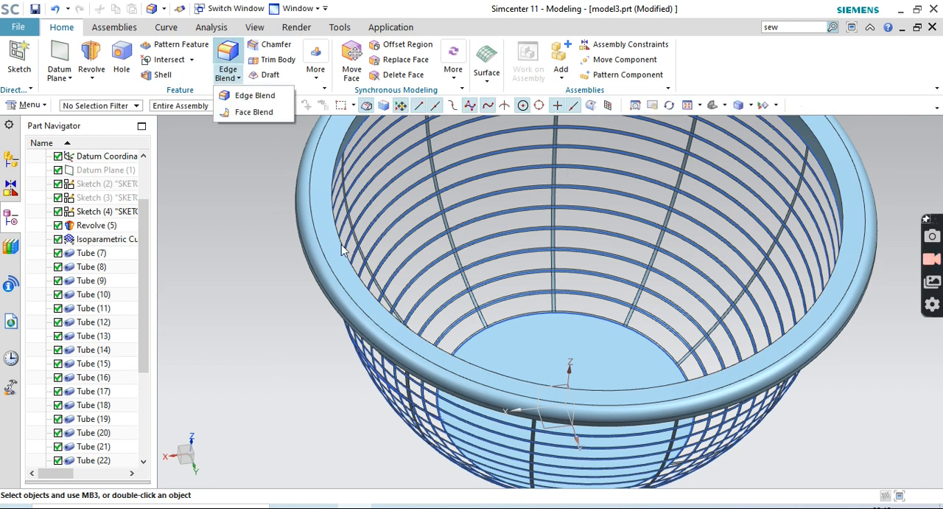
left_click(252, 95)
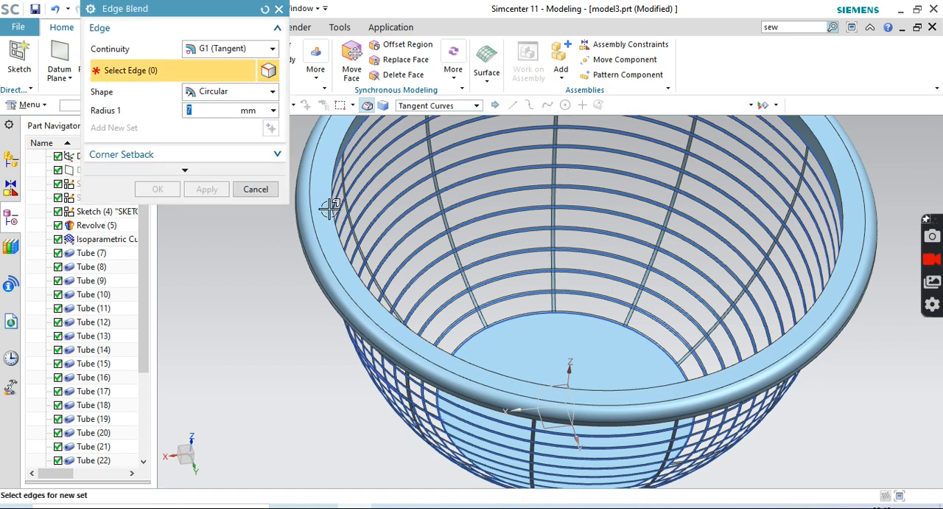
left_click(334, 210)
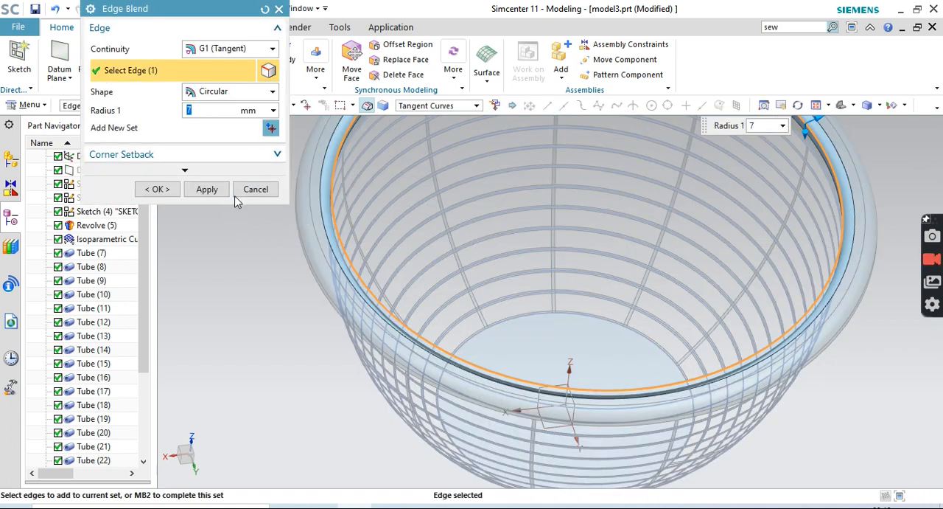
left_click(157, 189)
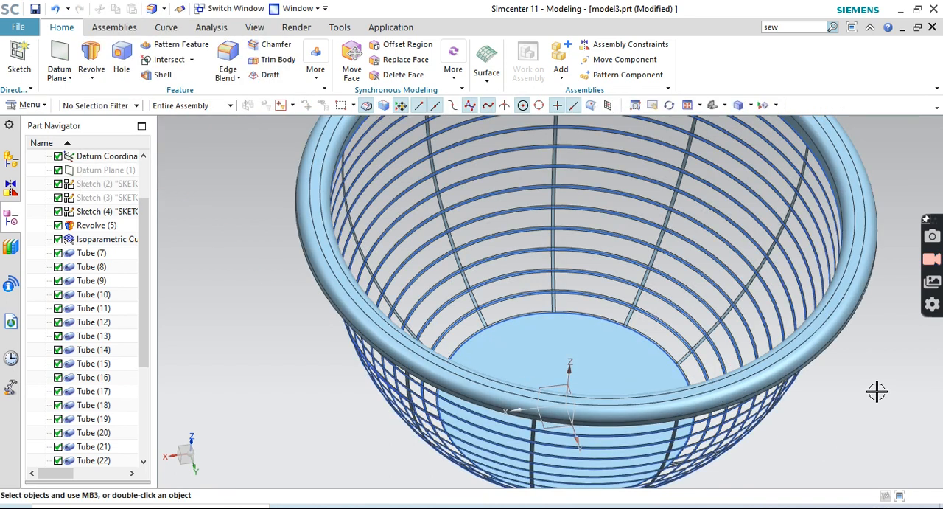
Select the entire basket with its curves and sketch, and choose Red (ID 186) as its object display color
middle_click_drag(880, 388, 868, 359)
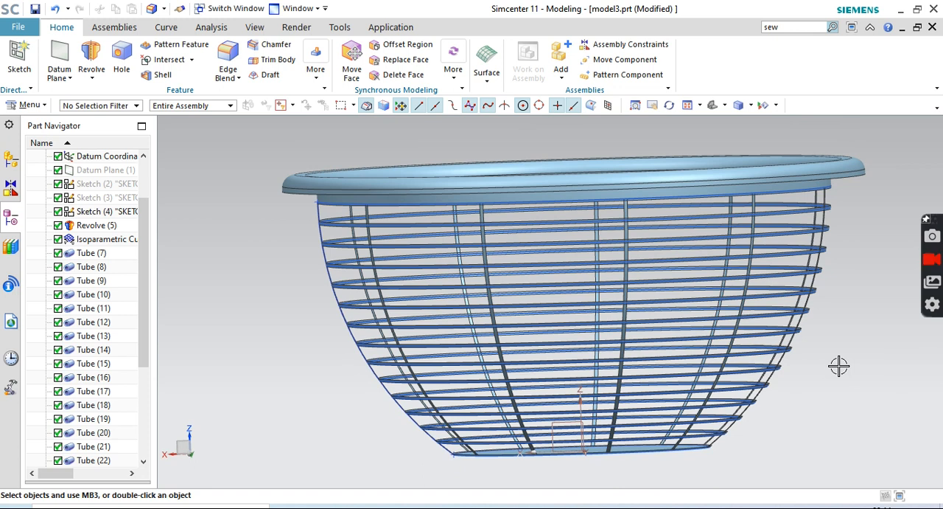
left_click_drag(246, 157, 879, 310)
key("super+space")
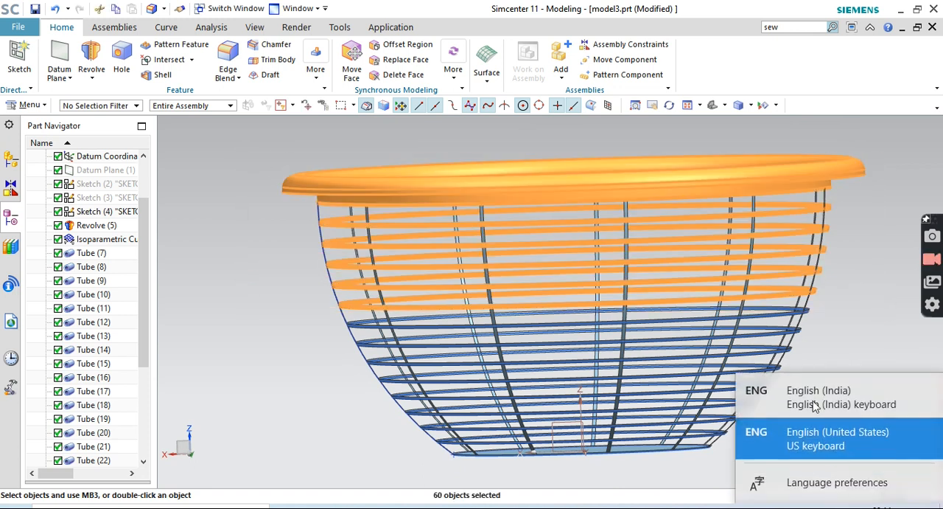
left_click_drag(193, 137, 892, 475)
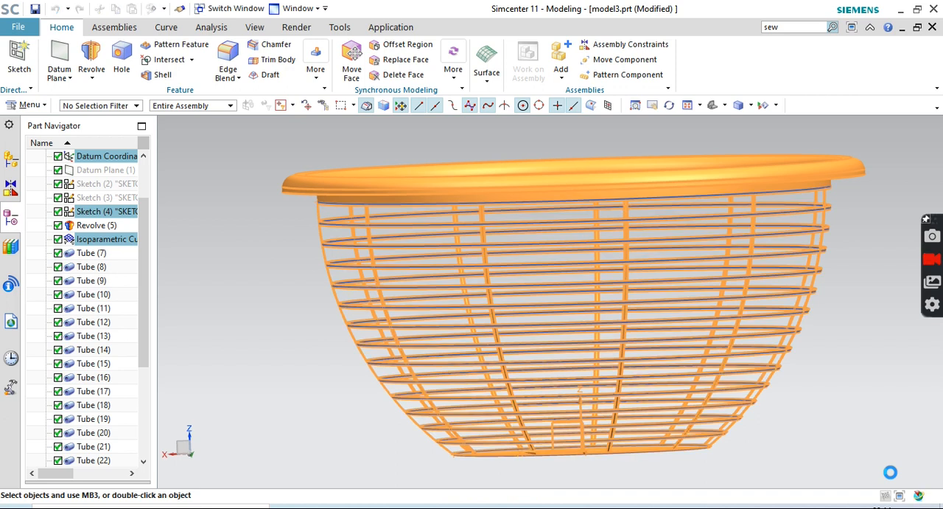
key("ctrl+j")
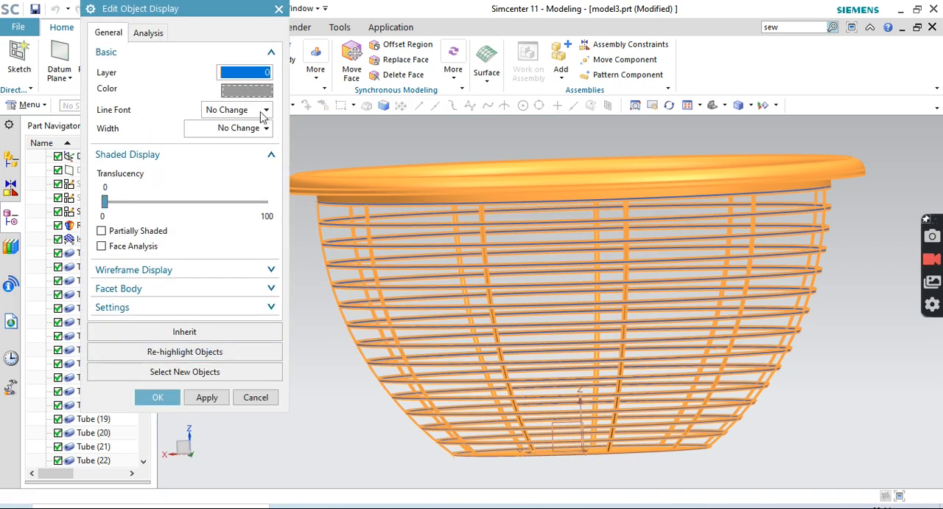
left_click(245, 90)
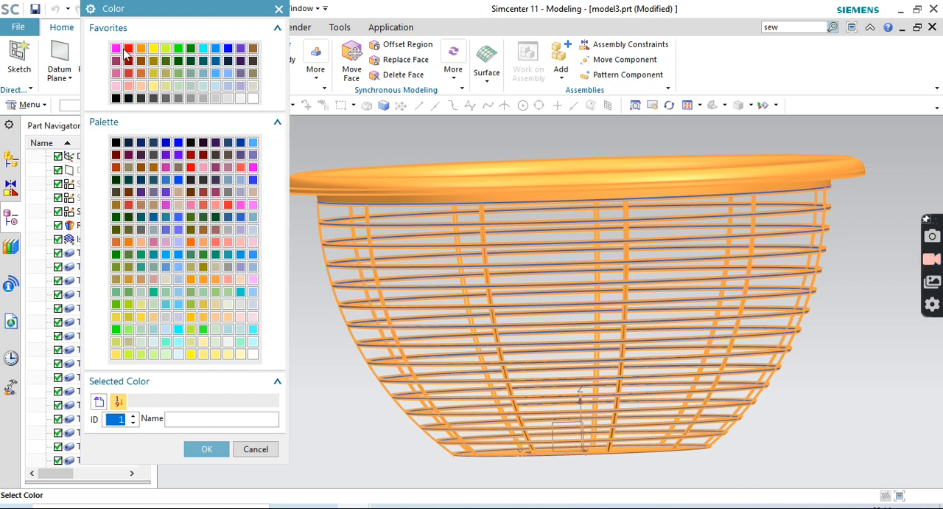
left_click(129, 48)
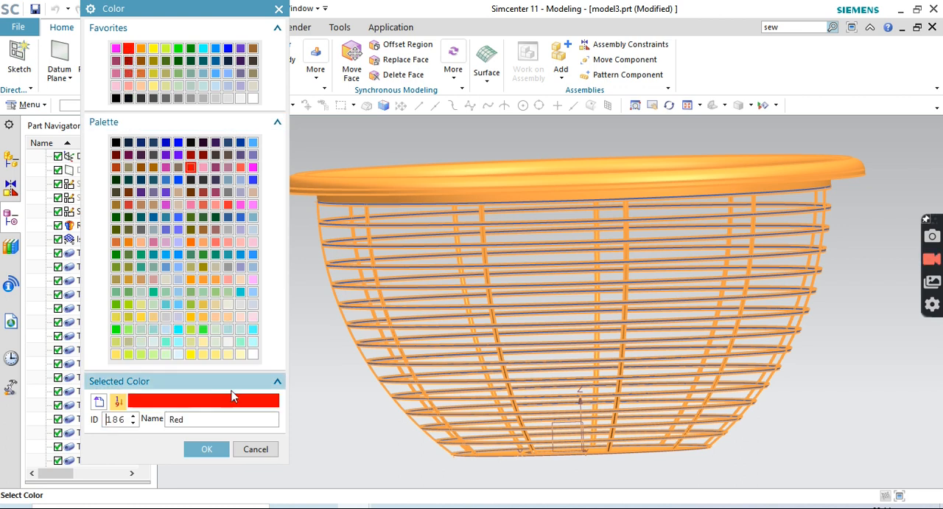
left_click(207, 450)
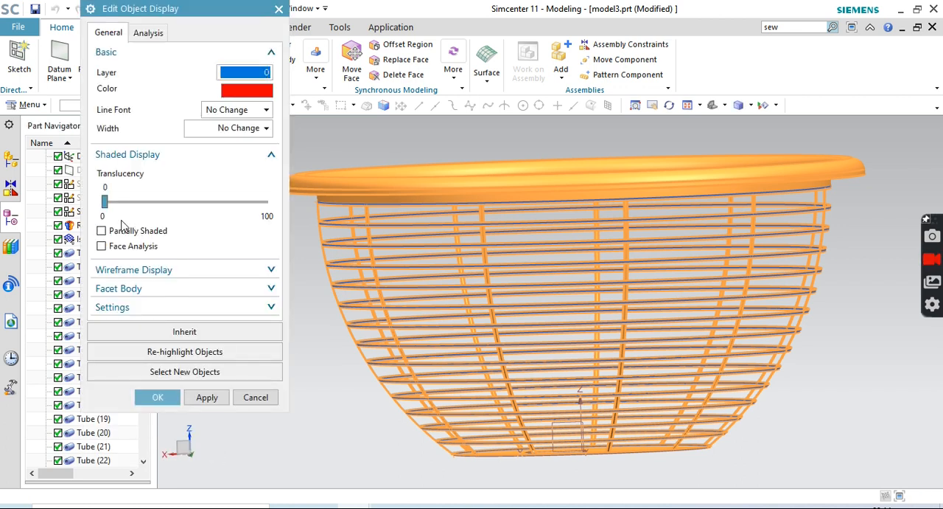
Set the basket's translucency to 53 and apply the display changes, turning on Display Object Color for the sketch
left_click_drag(105, 201, 190, 202)
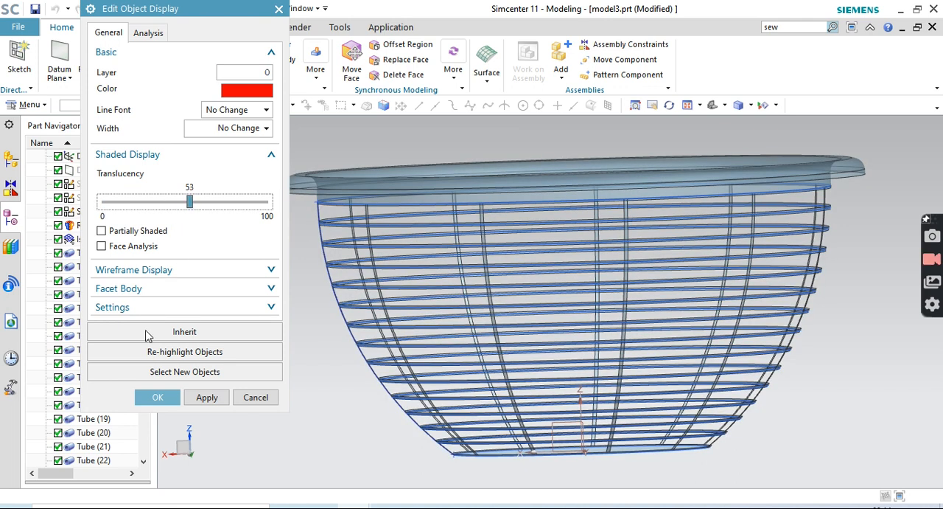
left_click(164, 401)
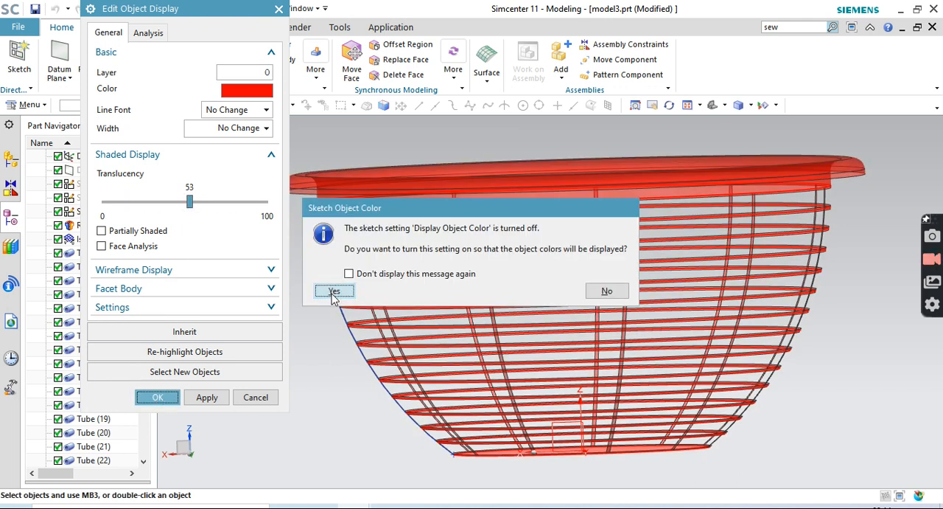
left_click(333, 290)
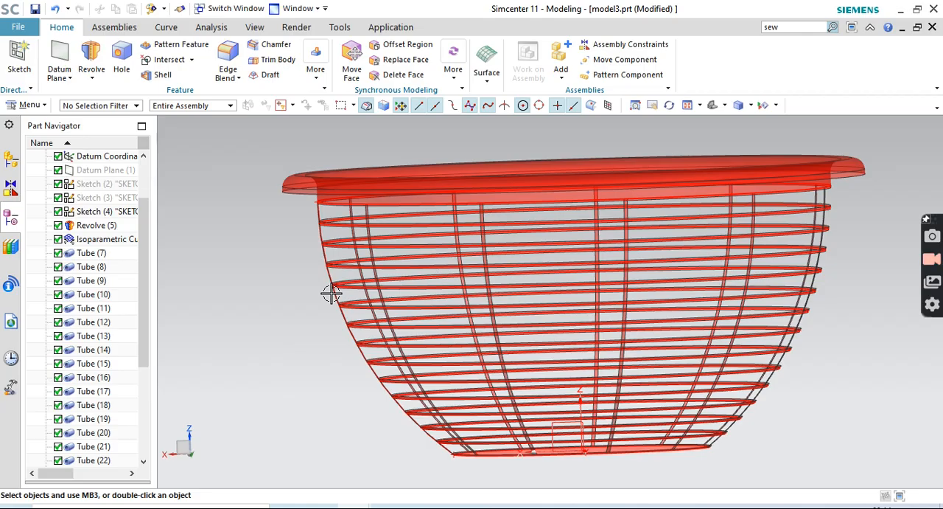
middle_click_drag(845, 357, 876, 255)
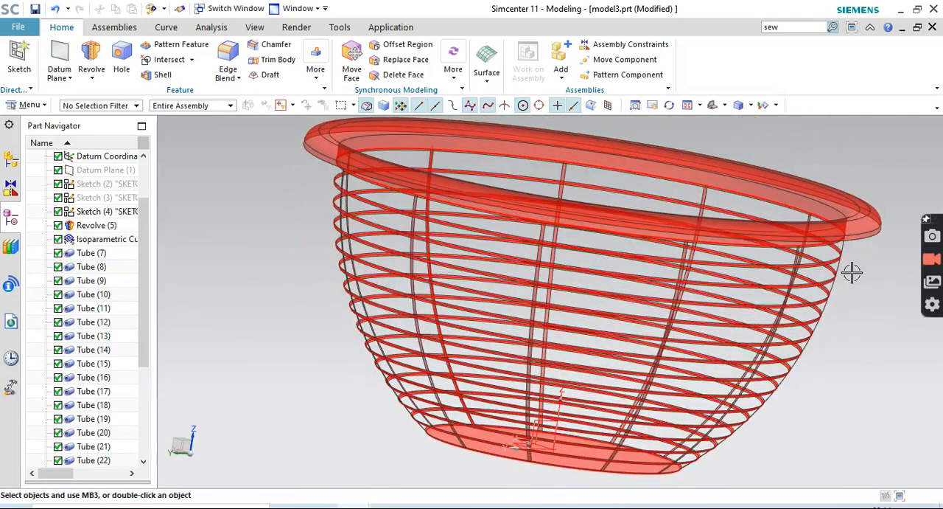